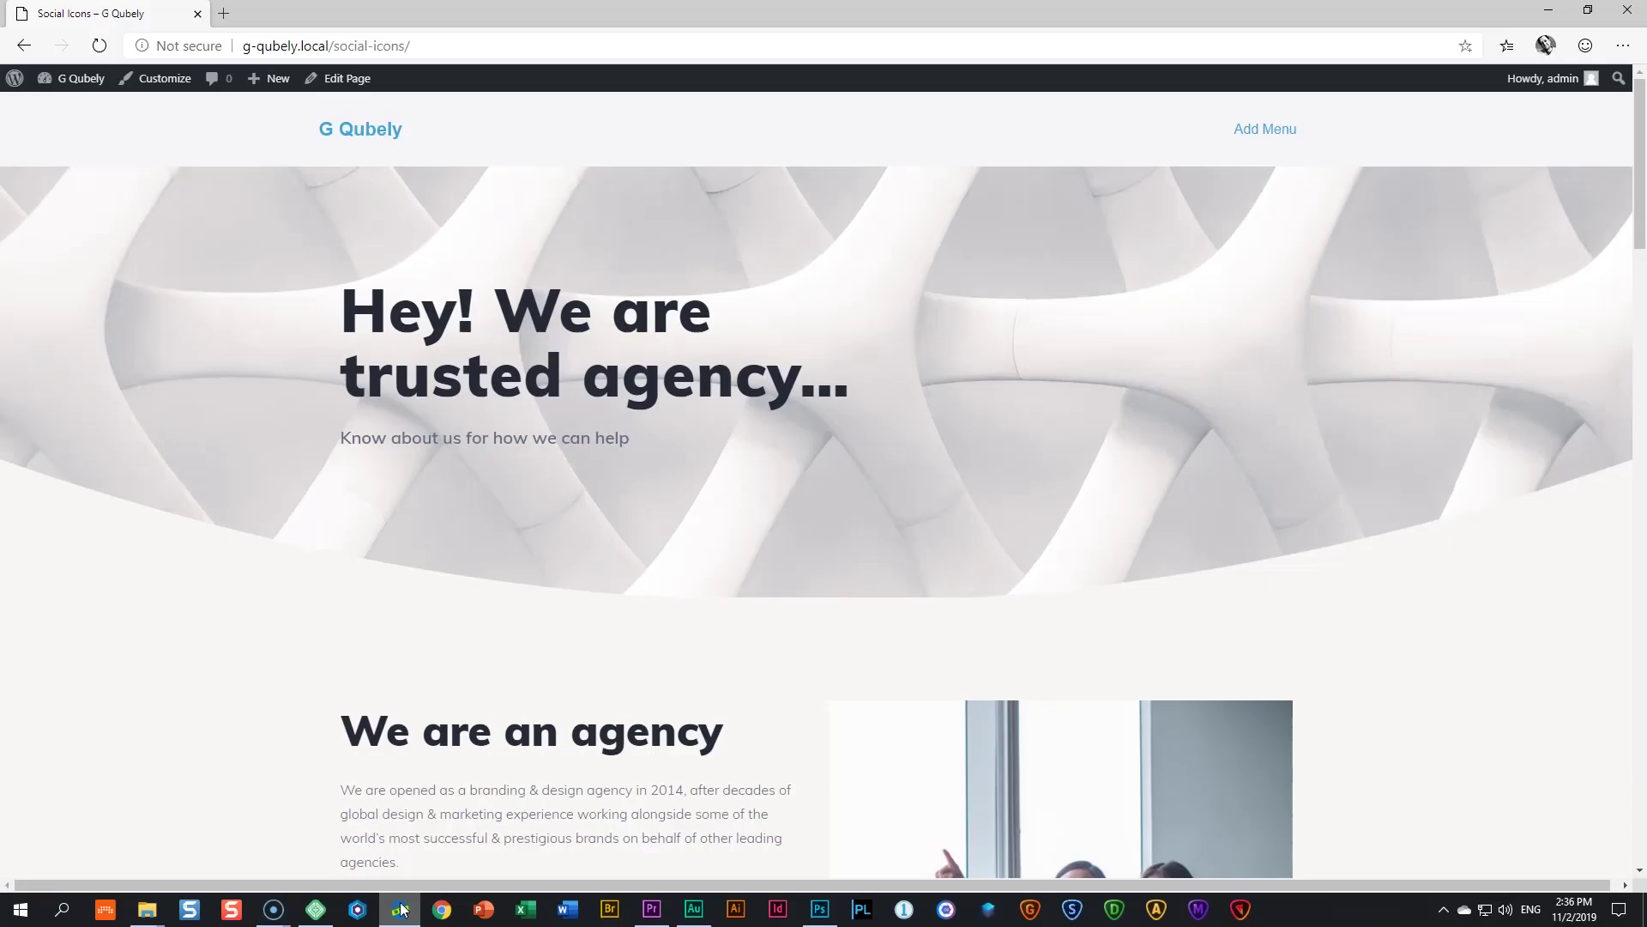
Scroll the front-end Social Icons page past the agency and testimonial sections to the newsletter area.
{"action": "scroll", "coordinate": [595, 549], "scroll_direction": "down", "scroll_amount": 10}
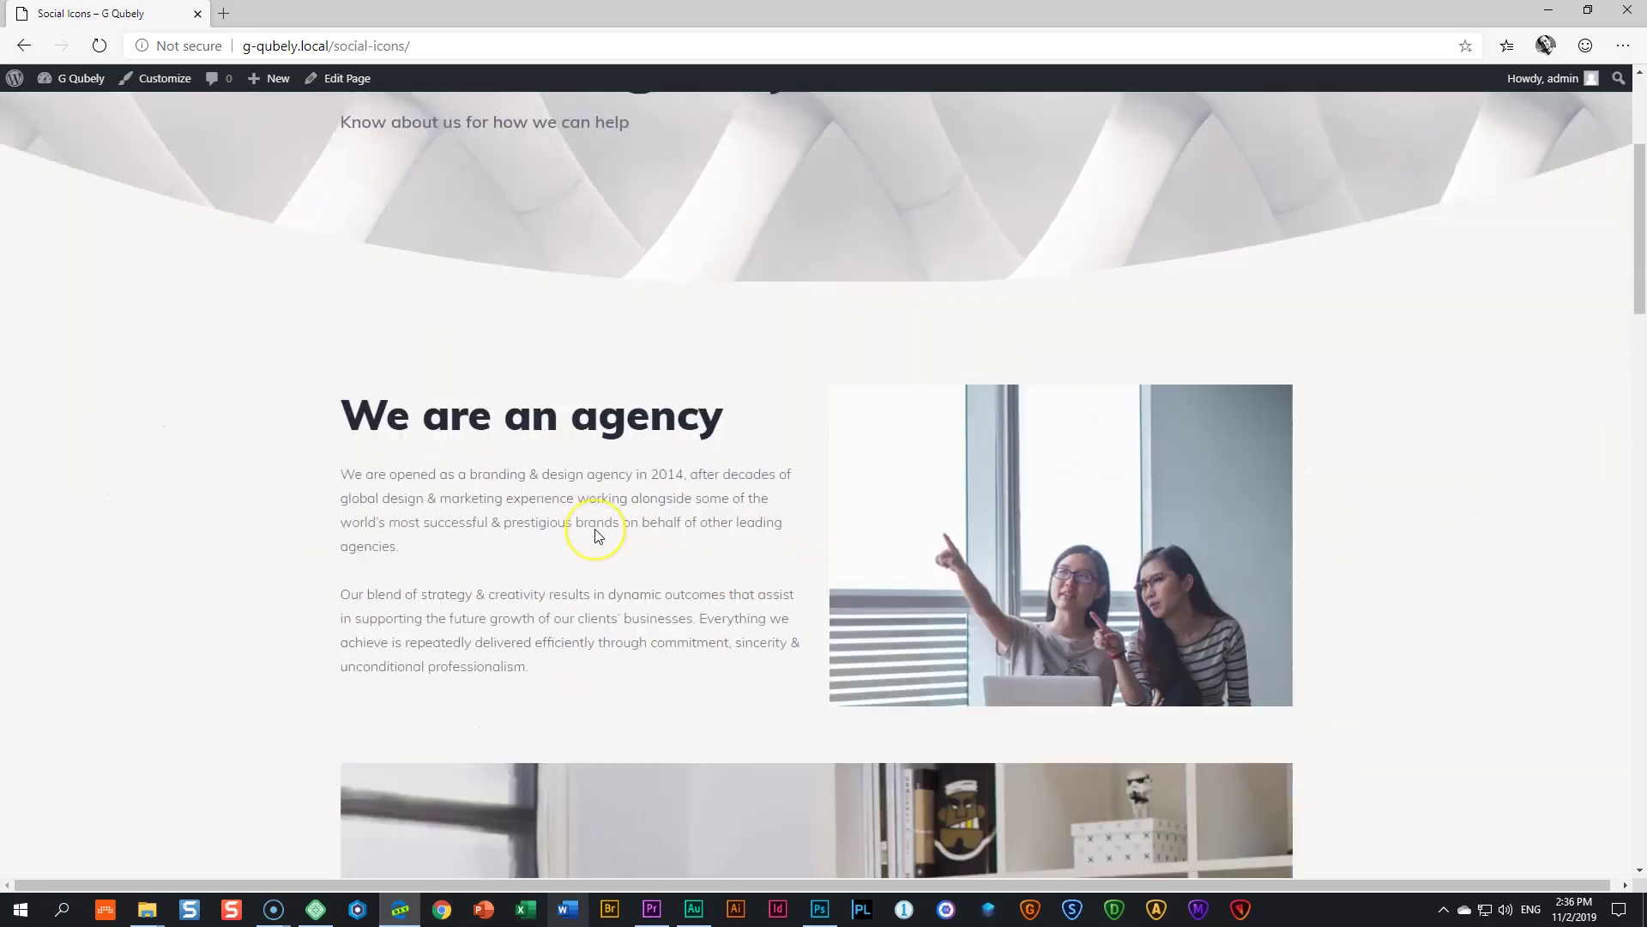
{"action": "scroll", "coordinate": [594, 529], "scroll_direction": "down", "scroll_amount": 20}
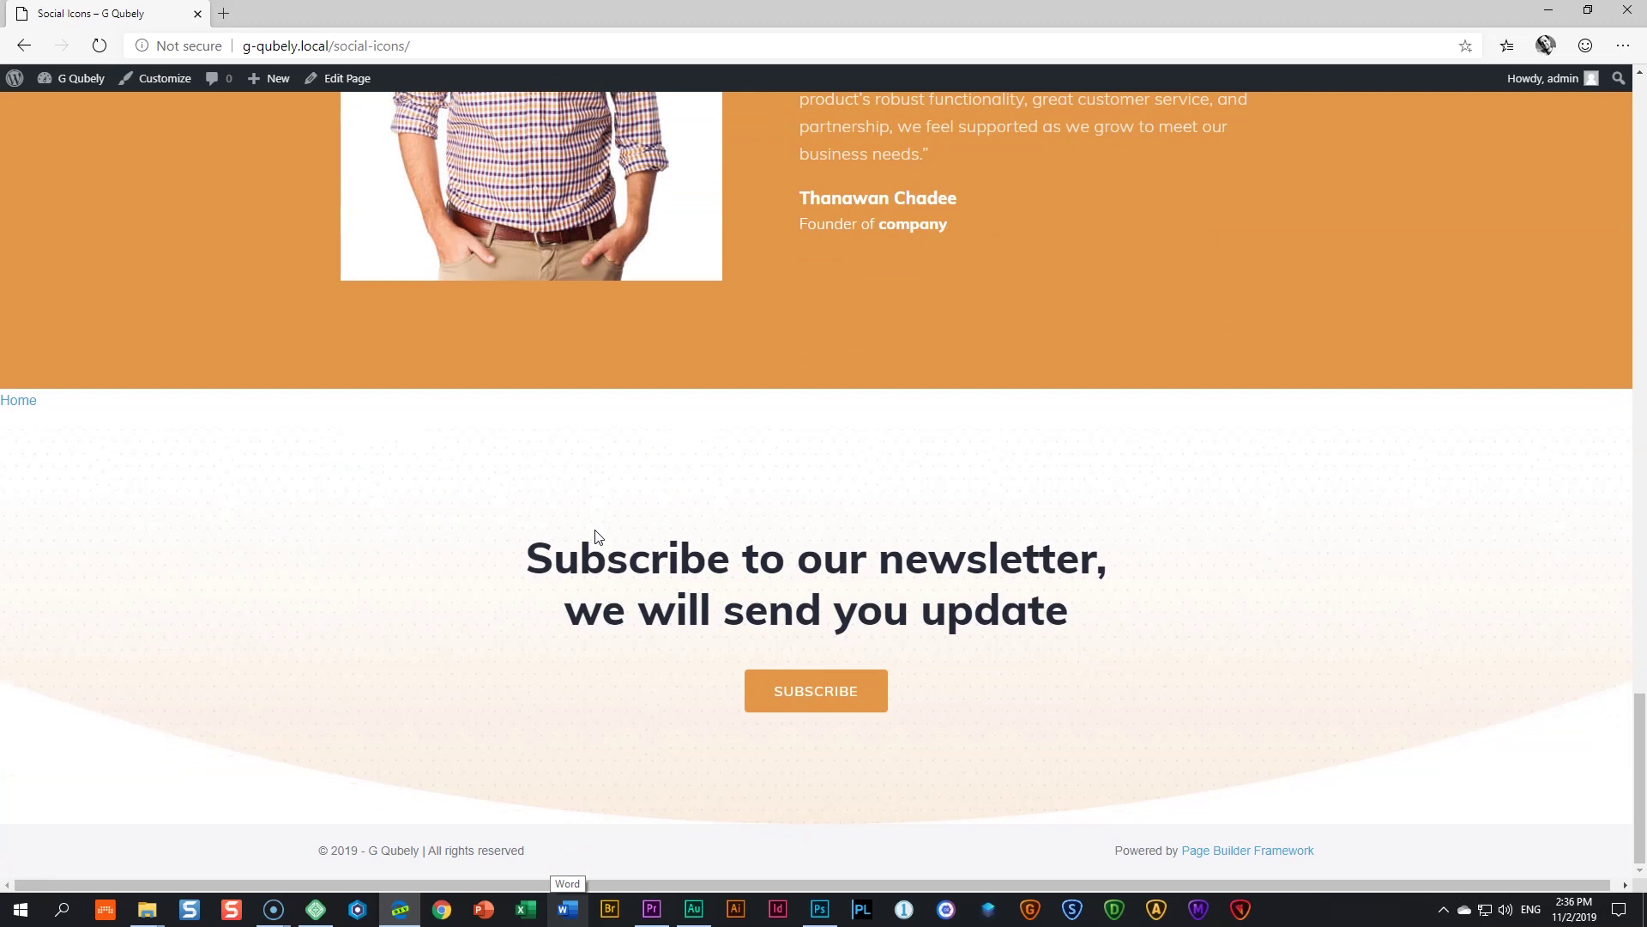
{"action": "scroll", "coordinate": [597, 536], "scroll_direction": "up", "scroll_amount": 10}
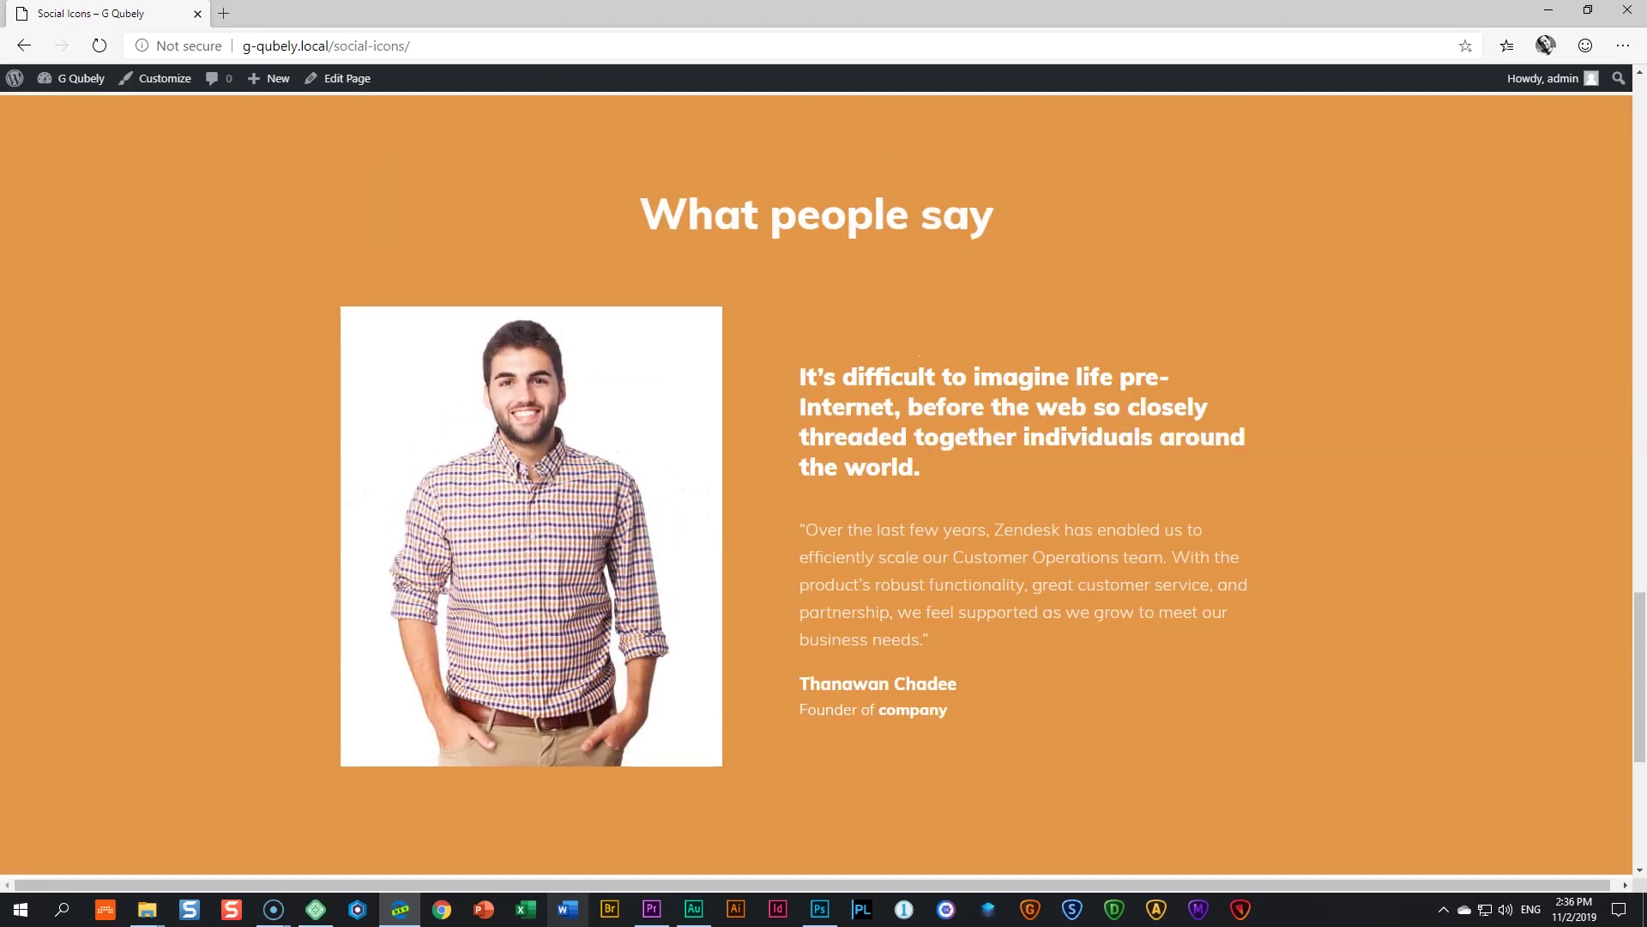
{"action": "scroll", "coordinate": [601, 539], "scroll_direction": "up", "scroll_amount": 20}
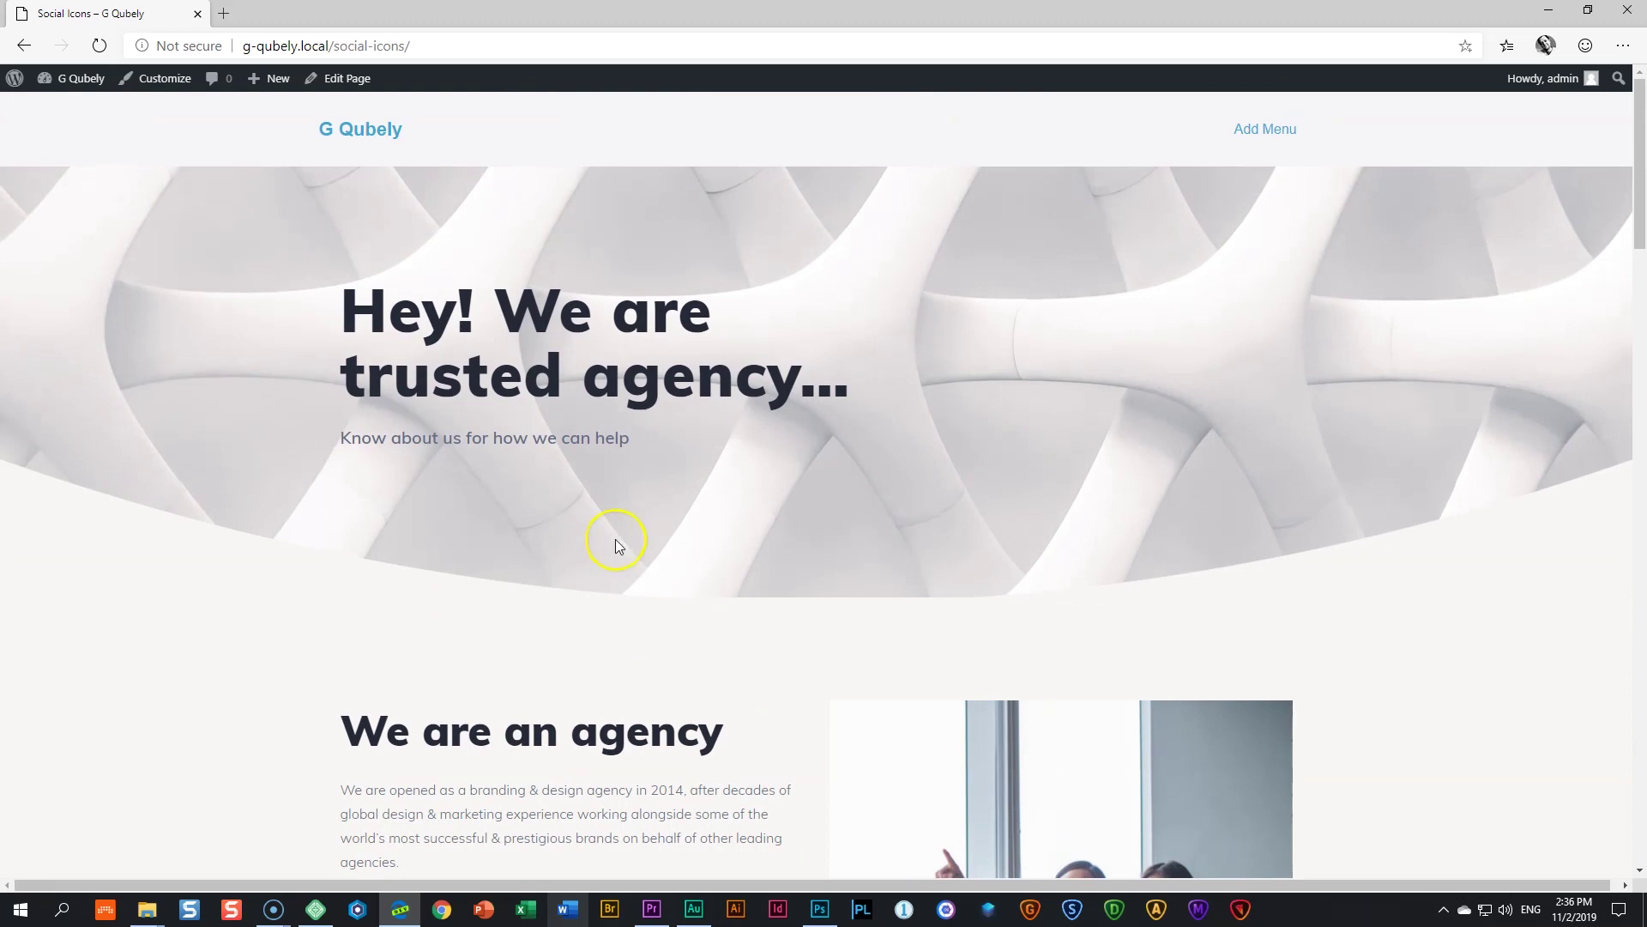
{"action": "scroll", "coordinate": [601, 545], "scroll_direction": "down", "scroll_amount": 20}
{"action": "scroll", "coordinate": [623, 552], "scroll_direction": "down", "scroll_amount": 7}
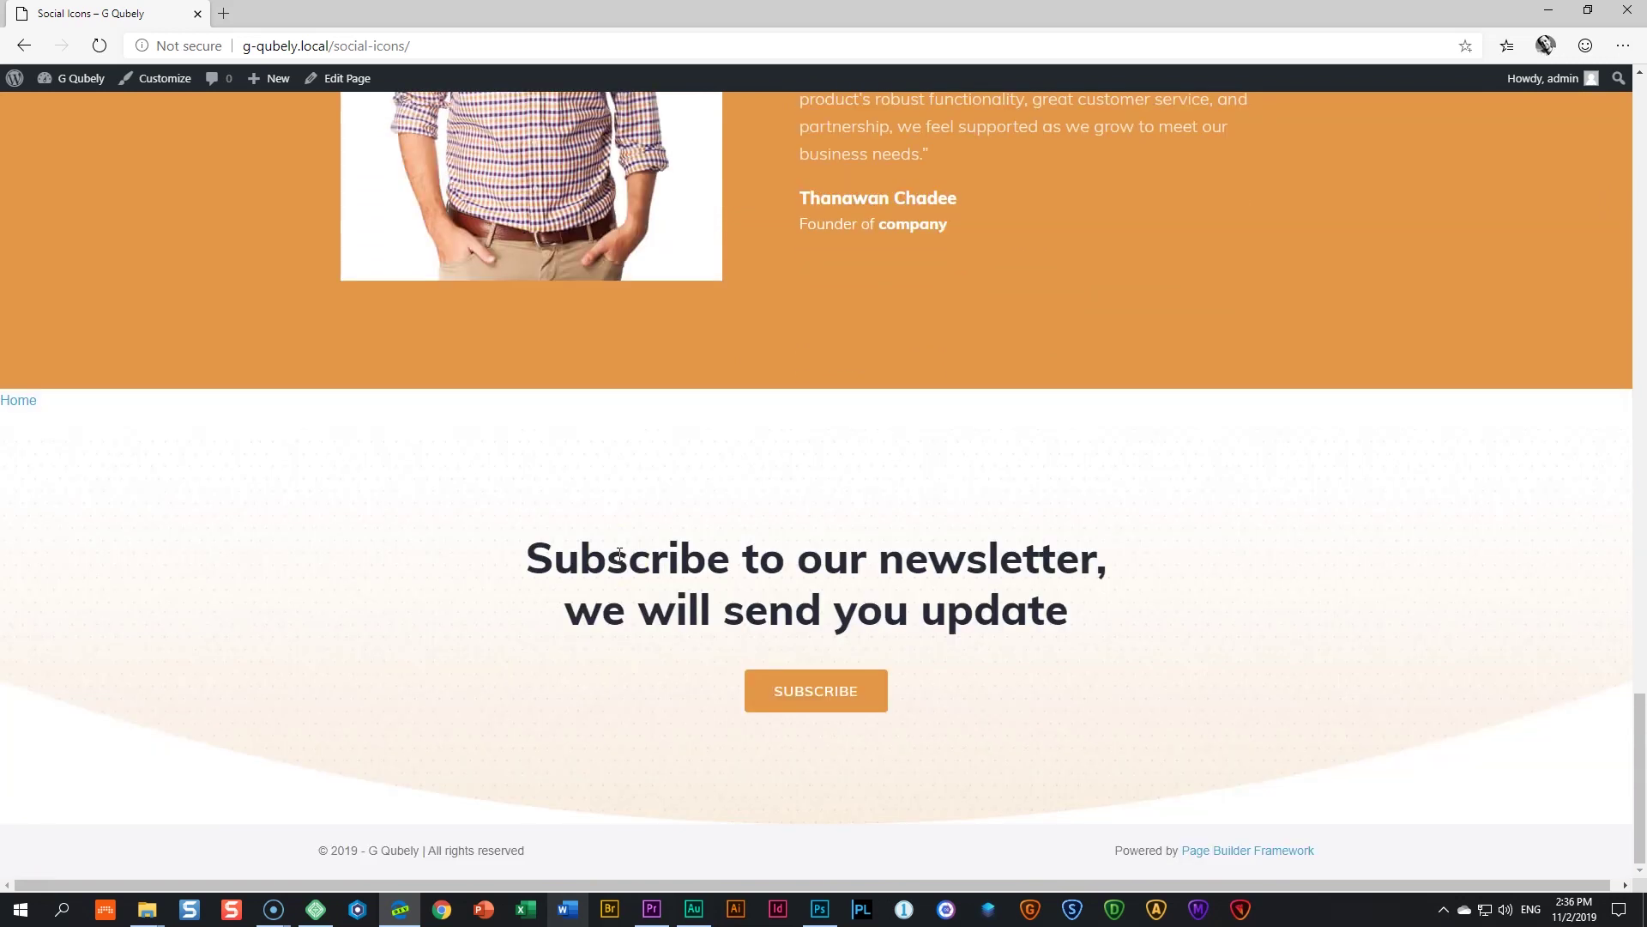
Open the page with Edit Page and scroll the block editor down to the newsletter subscribe section.
{"action": "left_click", "coordinate": [340, 79]}
{"action": "scroll", "coordinate": [793, 222], "scroll_direction": "down", "scroll_amount": 15}
{"action": "scroll", "coordinate": [793, 223], "scroll_direction": "down", "scroll_amount": 5}
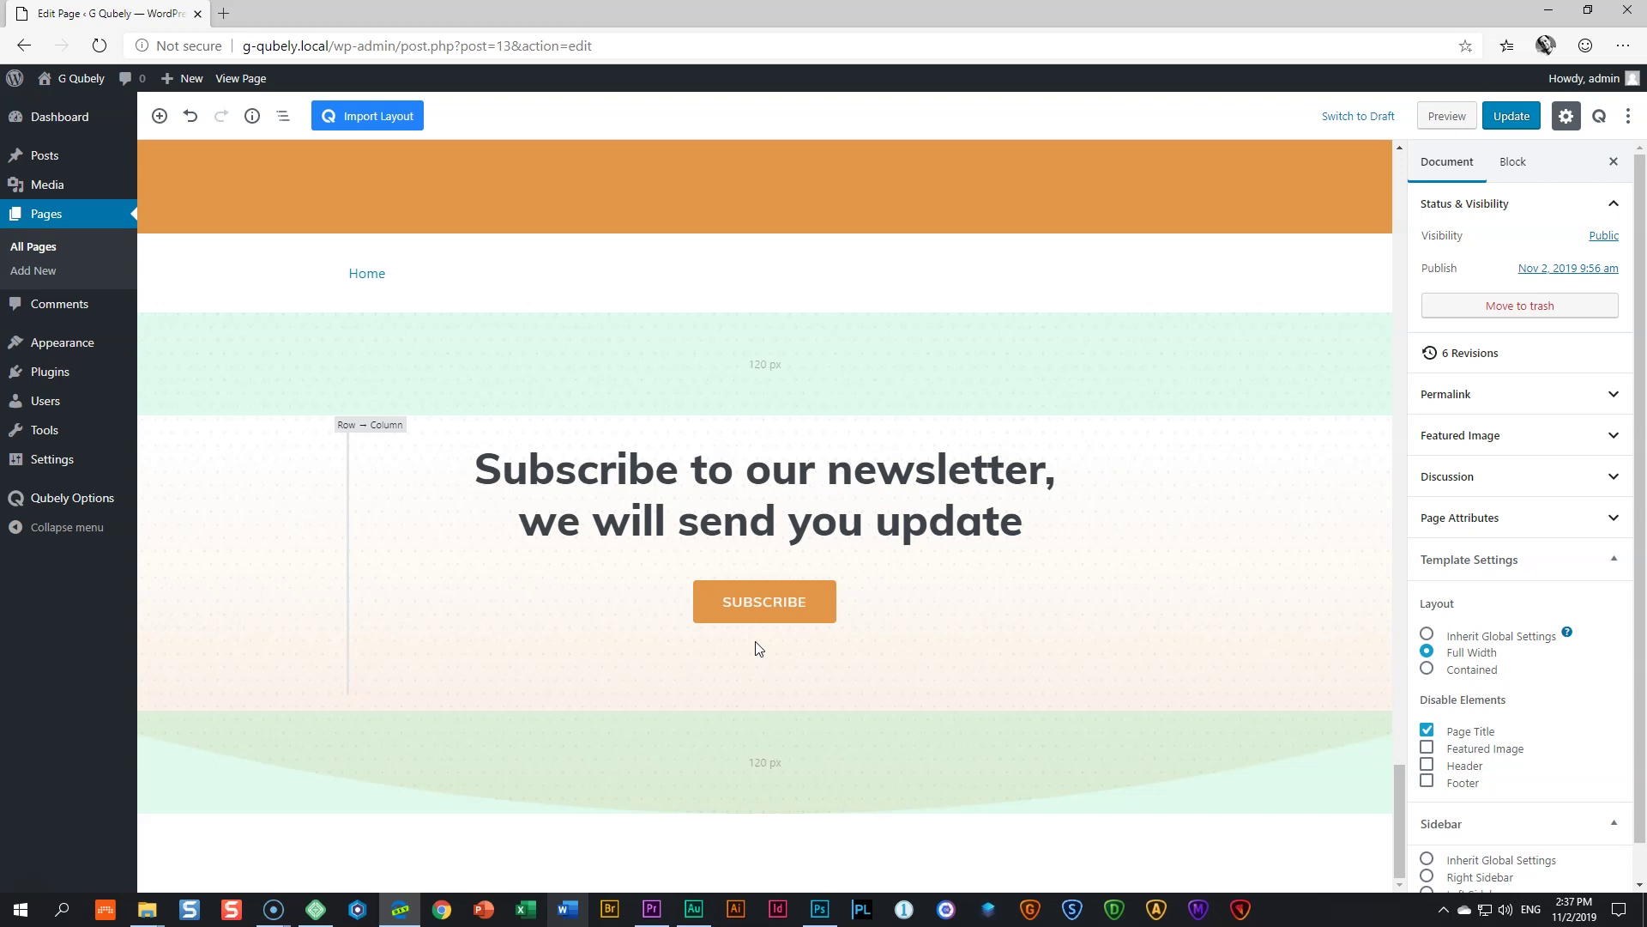
{"action": "left_click", "coordinate": [210, 202]}
{"action": "left_click", "coordinate": [158, 120]}
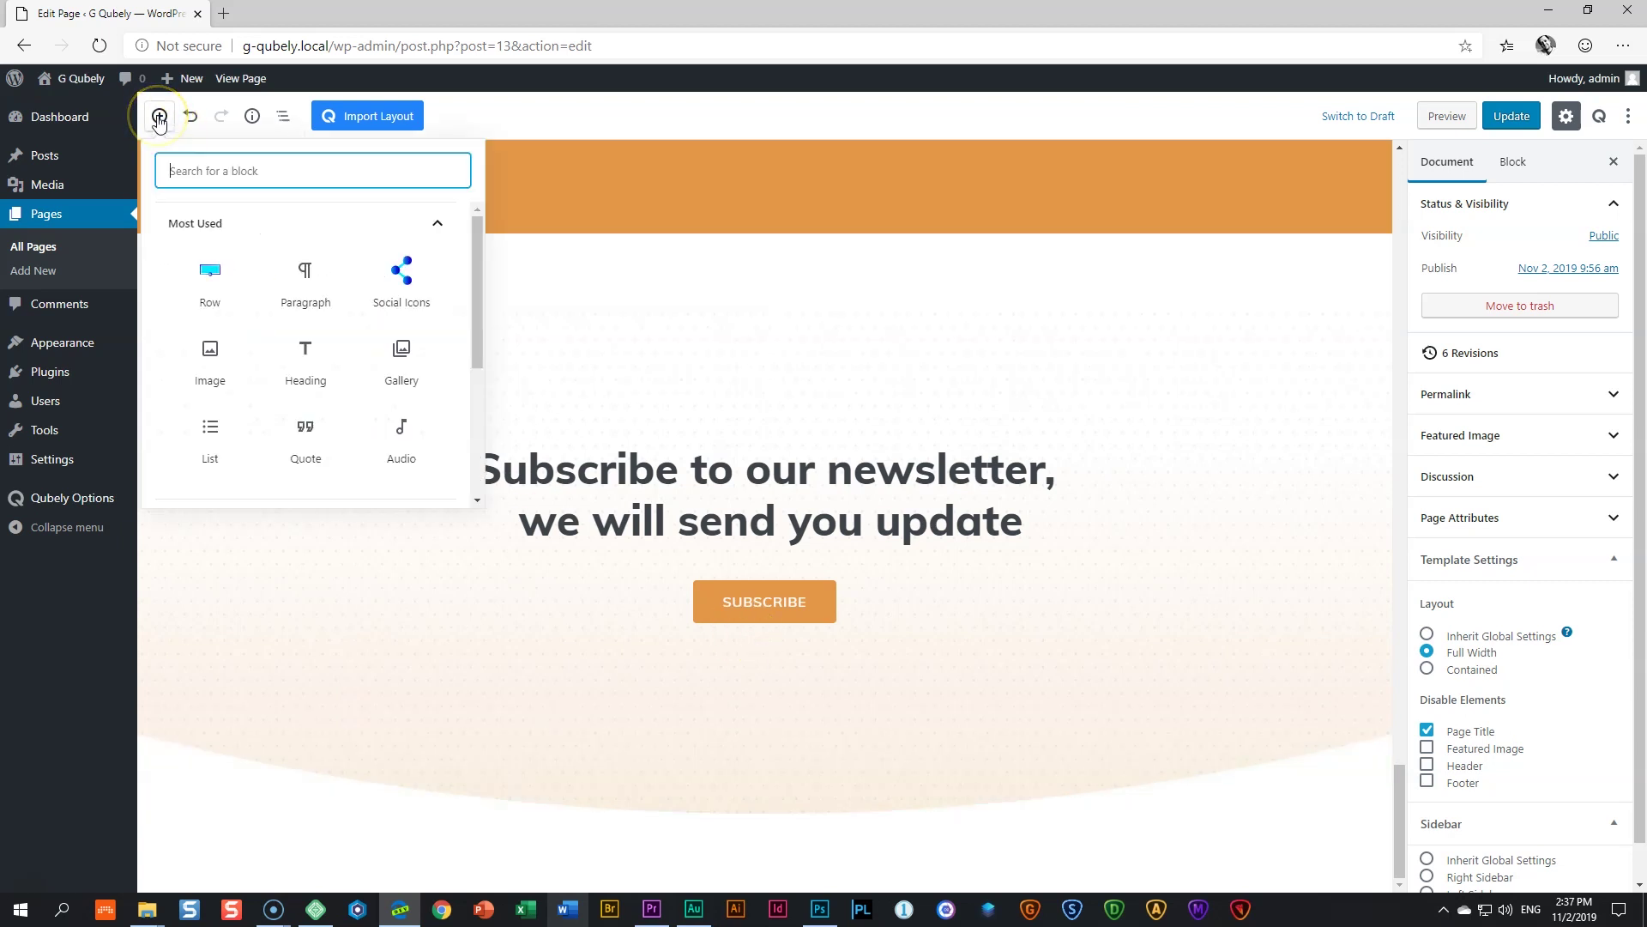
{"action": "left_click", "coordinate": [199, 230]}
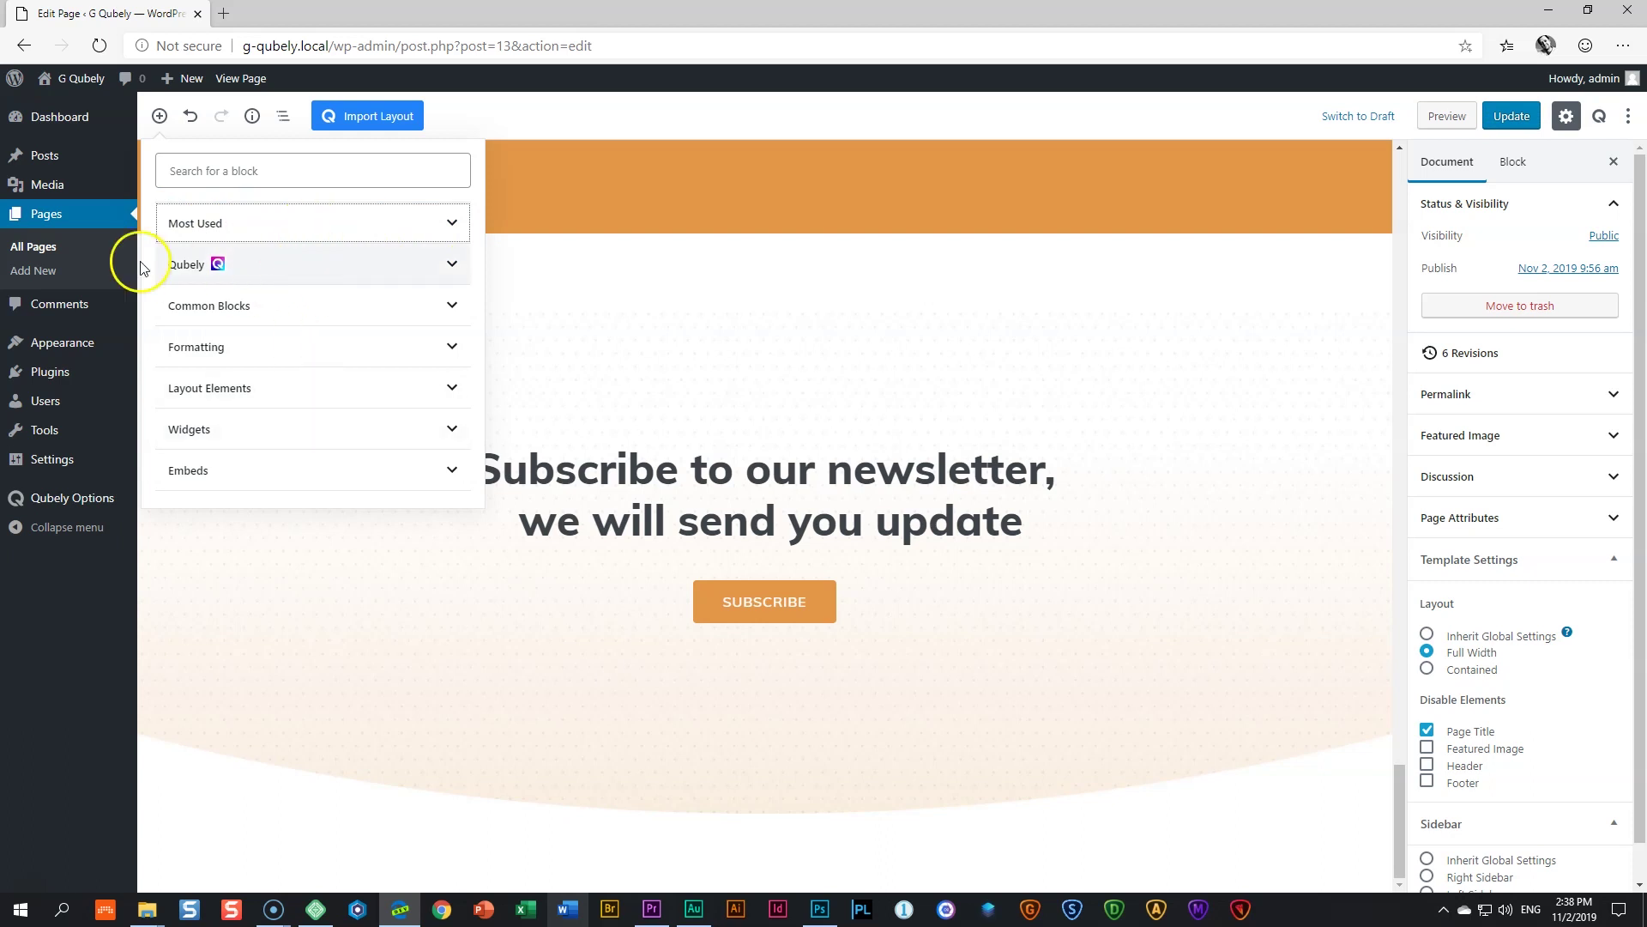
{"action": "left_click", "coordinate": [190, 271]}
{"action": "scroll", "coordinate": [302, 283], "scroll_direction": "down", "scroll_amount": 3}
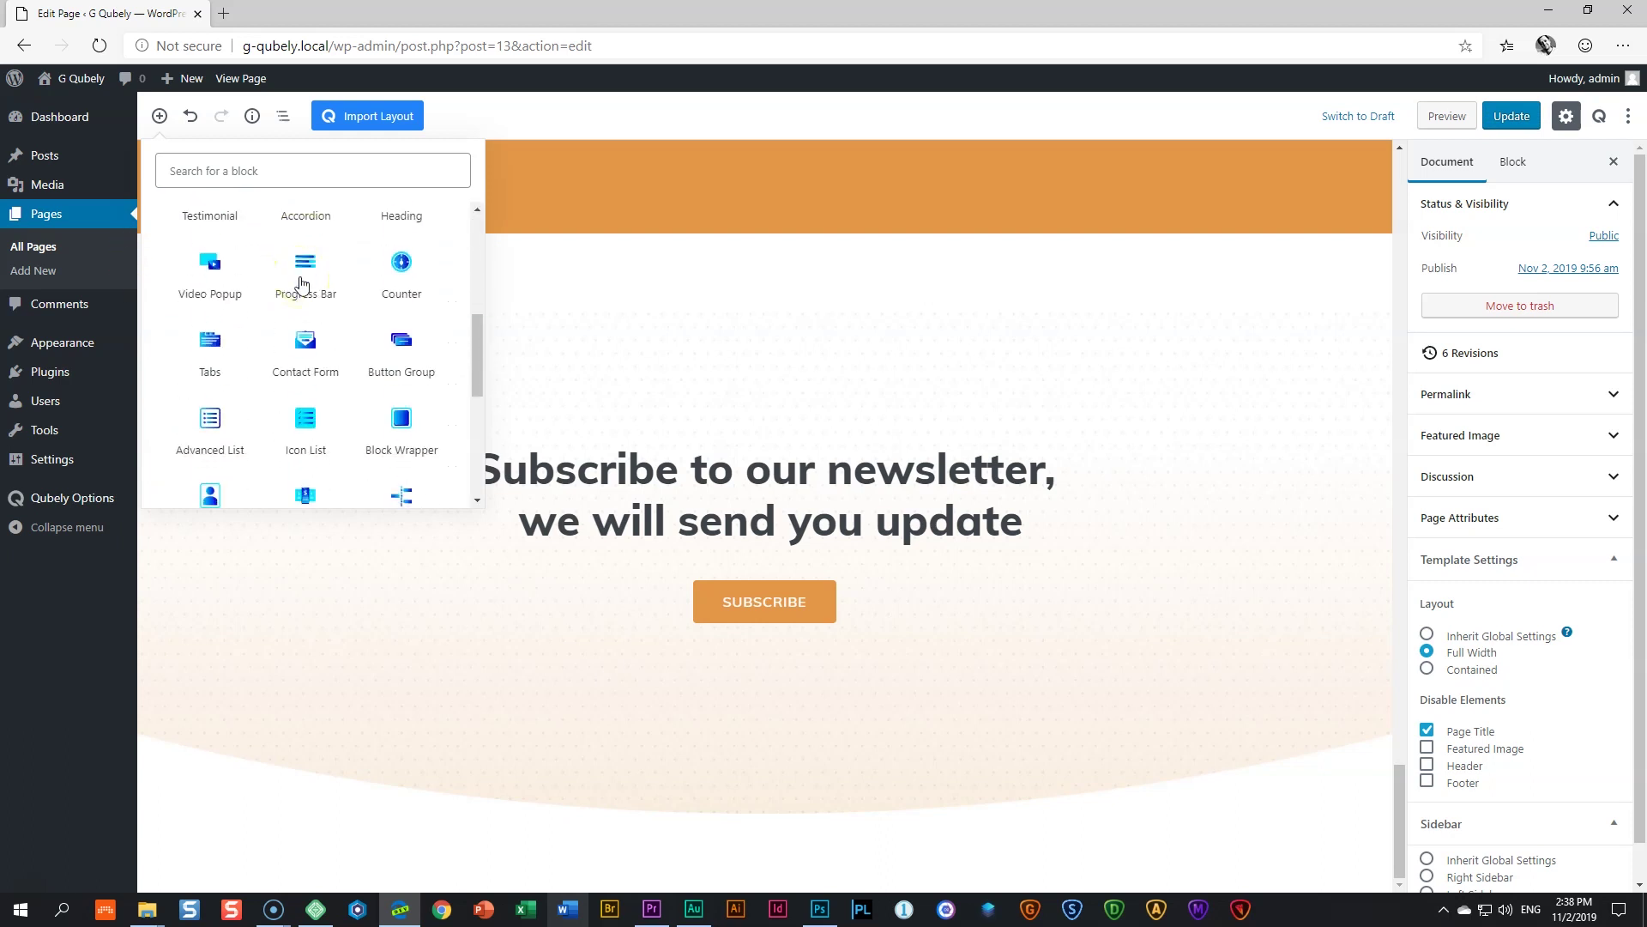
{"action": "scroll", "coordinate": [300, 283], "scroll_direction": "down", "scroll_amount": 3}
{"action": "scroll", "coordinate": [292, 309], "scroll_direction": "up", "scroll_amount": 6}
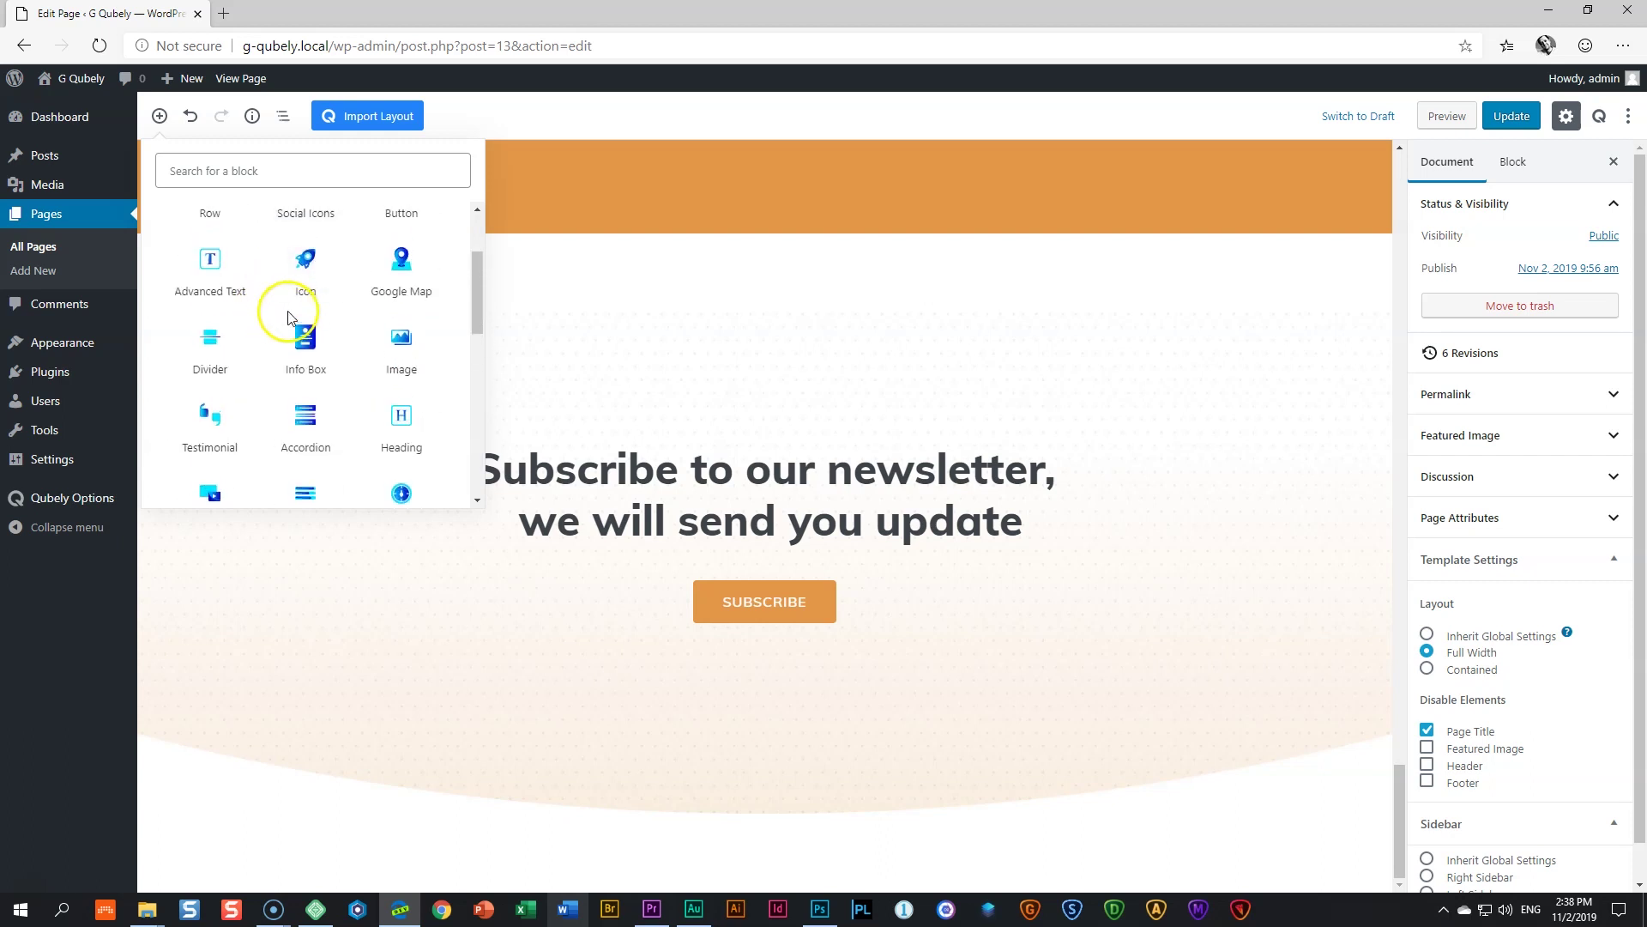
{"action": "scroll", "coordinate": [292, 317], "scroll_direction": "up", "scroll_amount": 1}
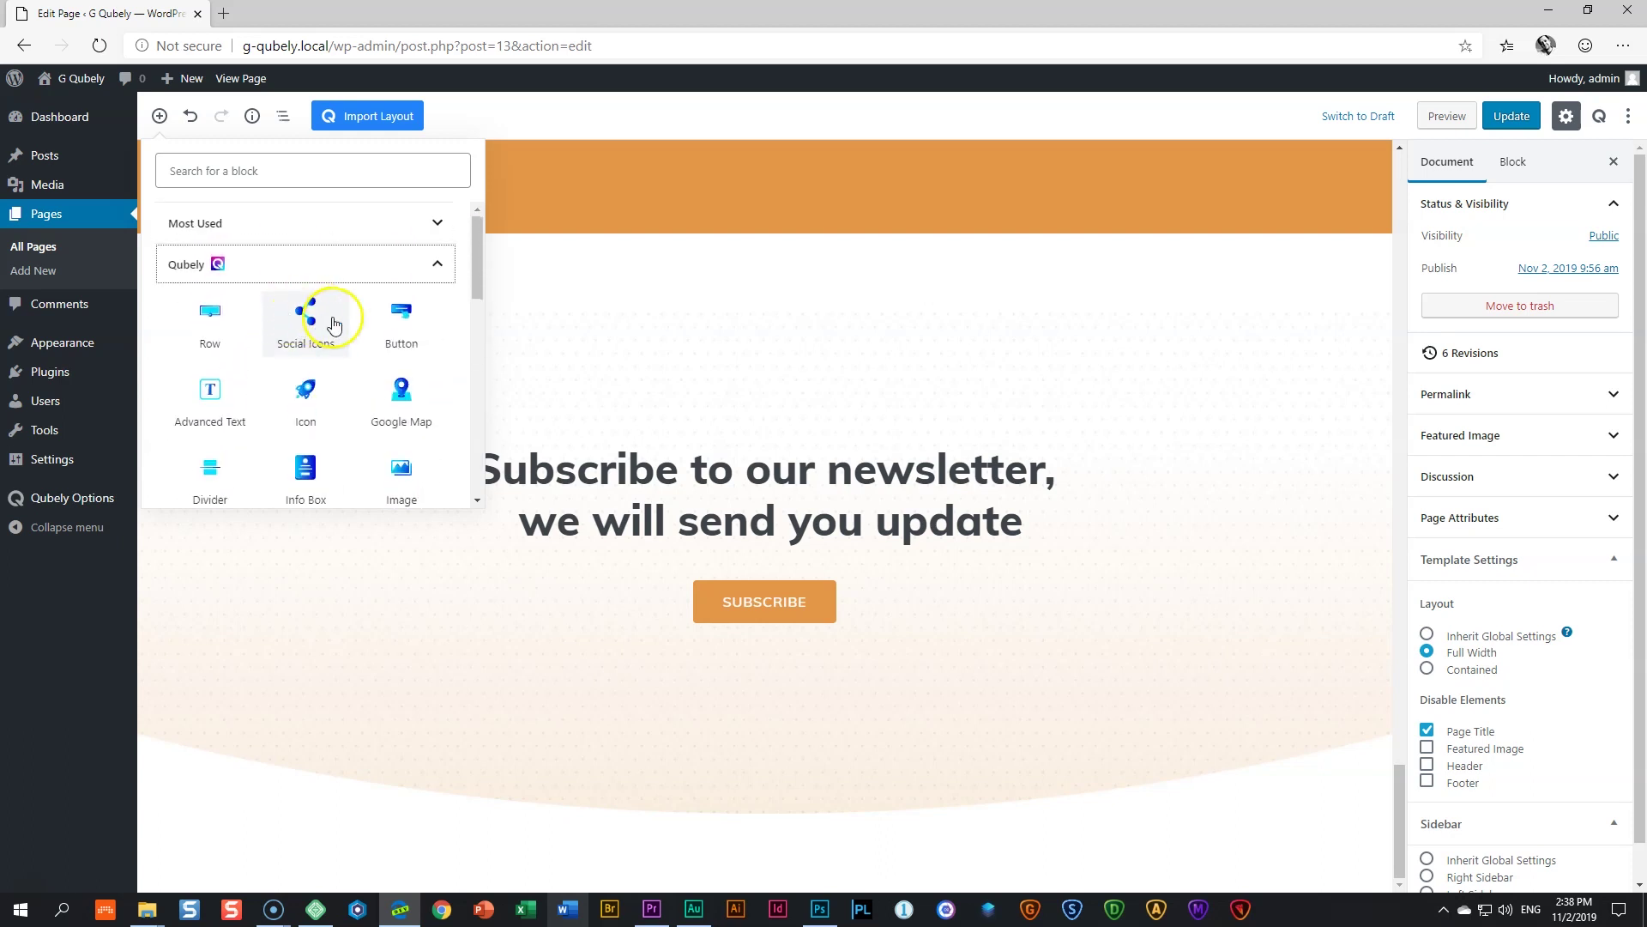
{"action": "left_click", "coordinate": [441, 267]}
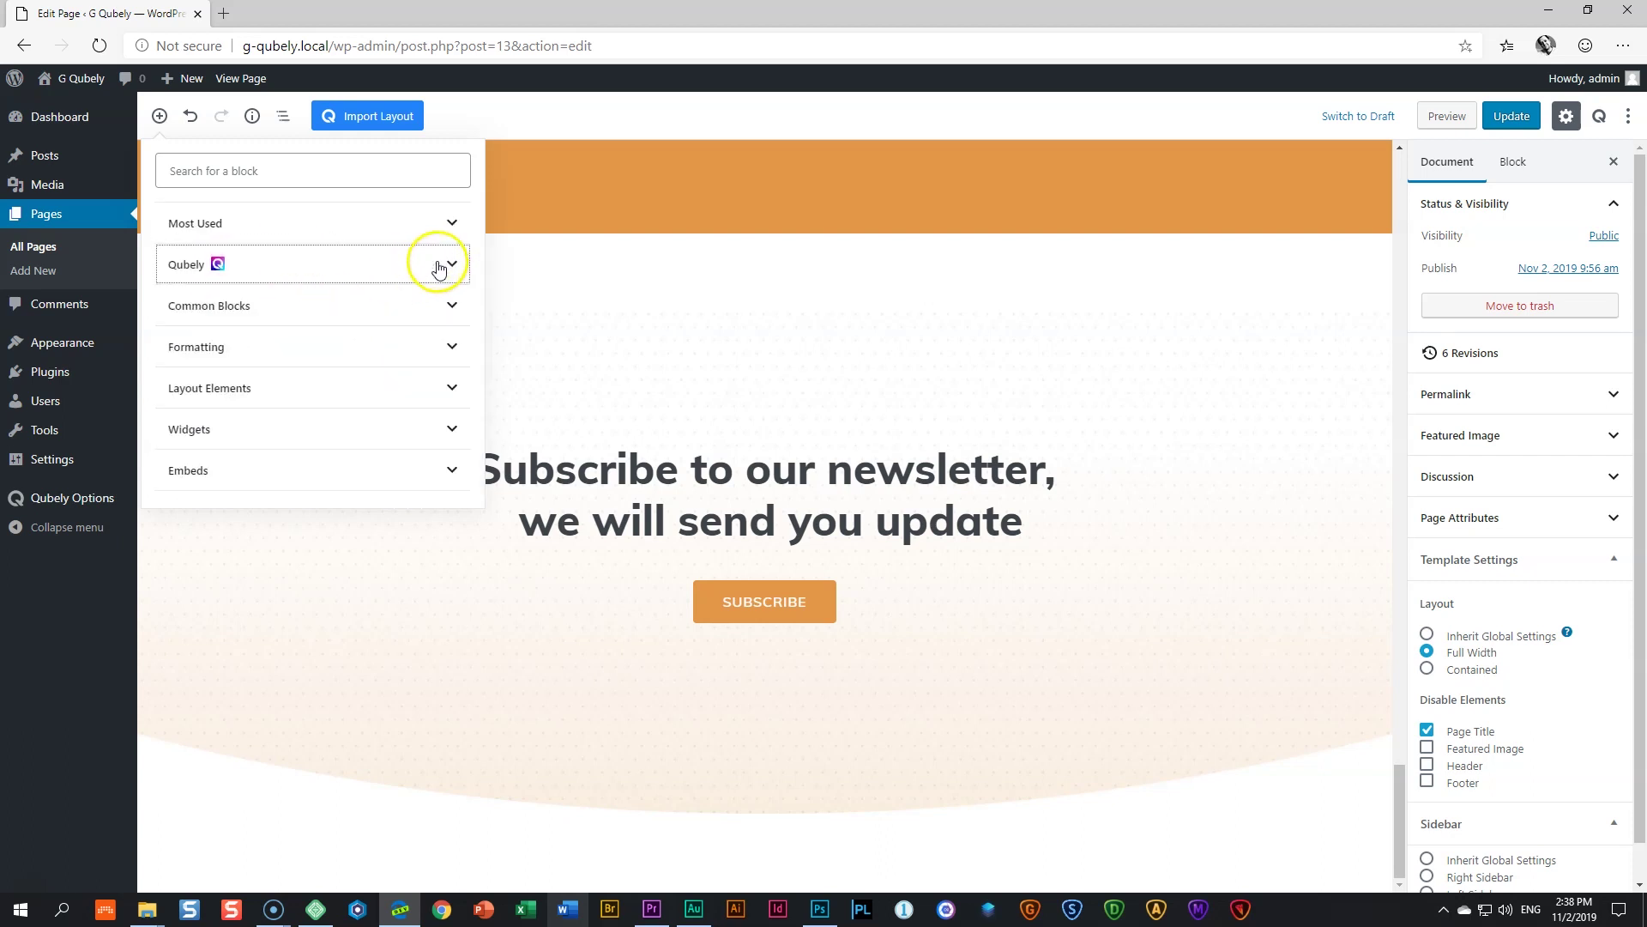
{"action": "left_click", "coordinate": [257, 170]}
{"action": "type", "text": "os"}
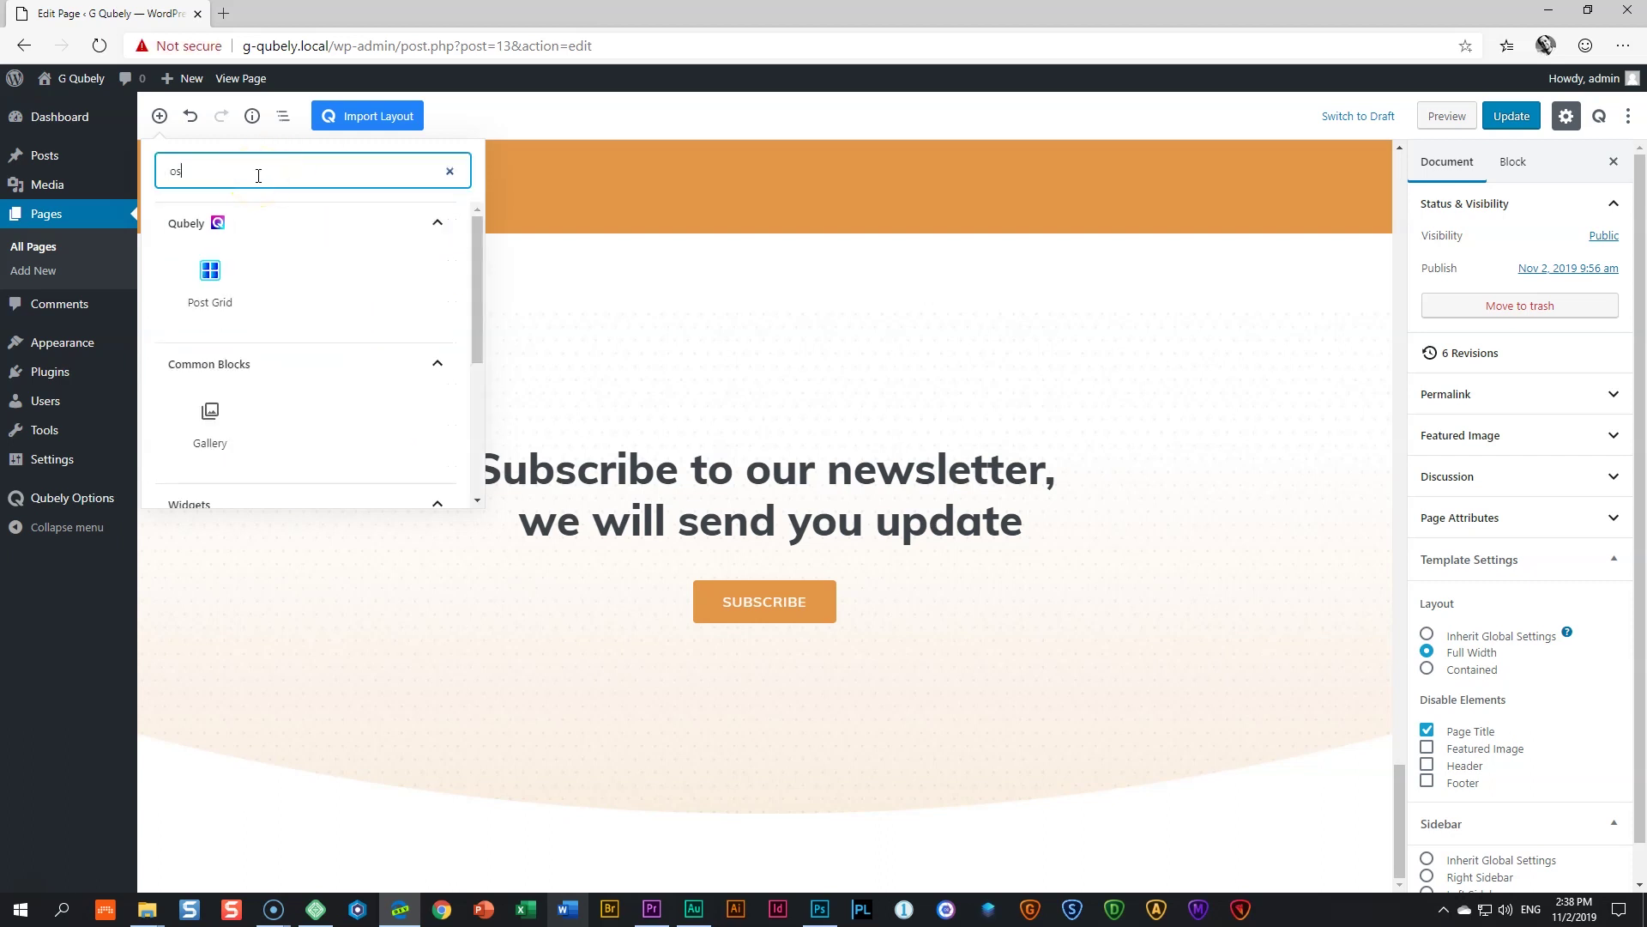
{"action": "key", "text": "BackSpace"}
{"action": "key", "text": "BackSpace"}
{"action": "type", "text": "social"}
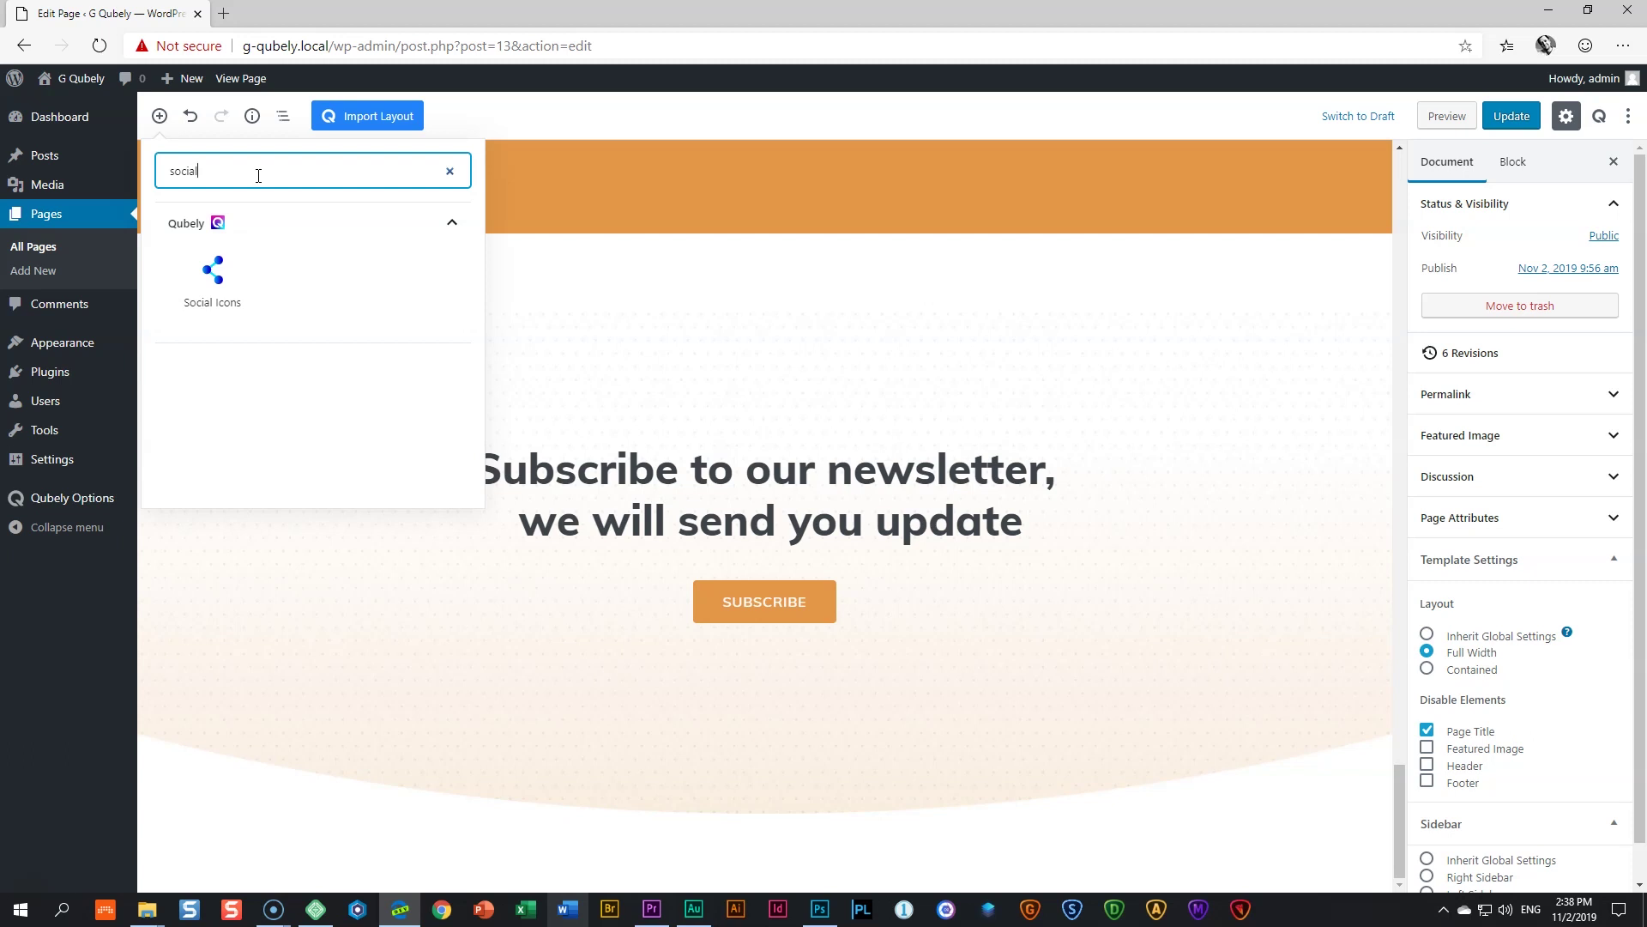
{"action": "left_click", "coordinate": [248, 273]}
Select the newsletter row and insert a Qubely Social Icons block into its column under Subscribe.
{"action": "left_click_drag", "start_coordinate": [1390, 477], "coordinate": [1398, 882]}
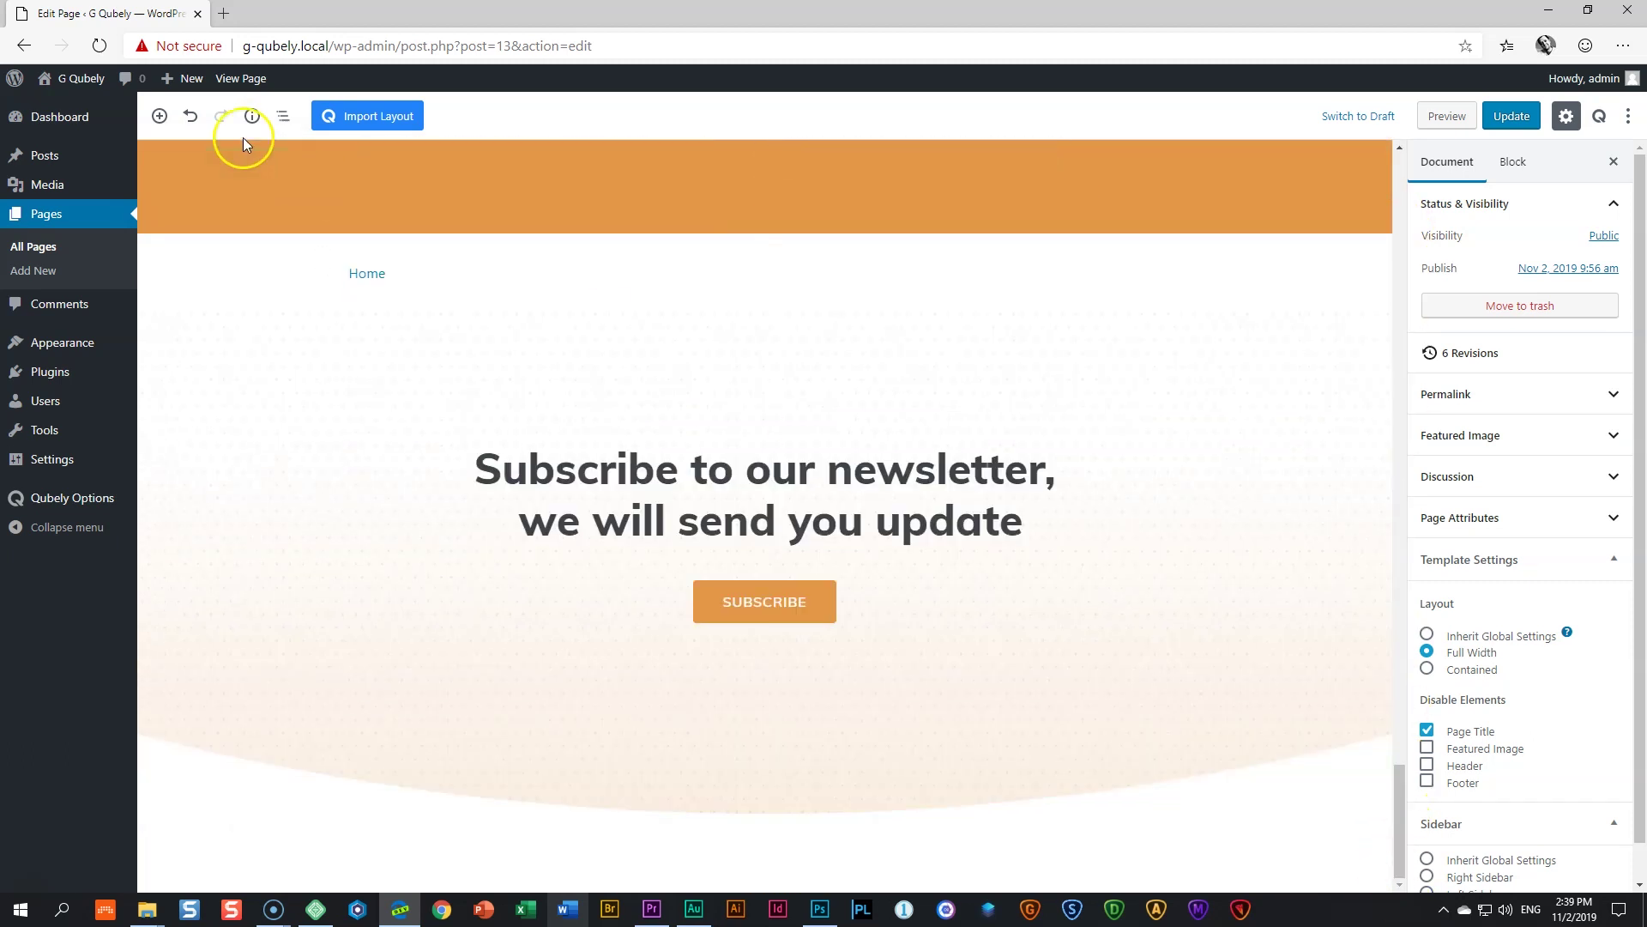
{"action": "left_click", "coordinate": [160, 116]}
{"action": "left_click", "coordinate": [655, 643]}
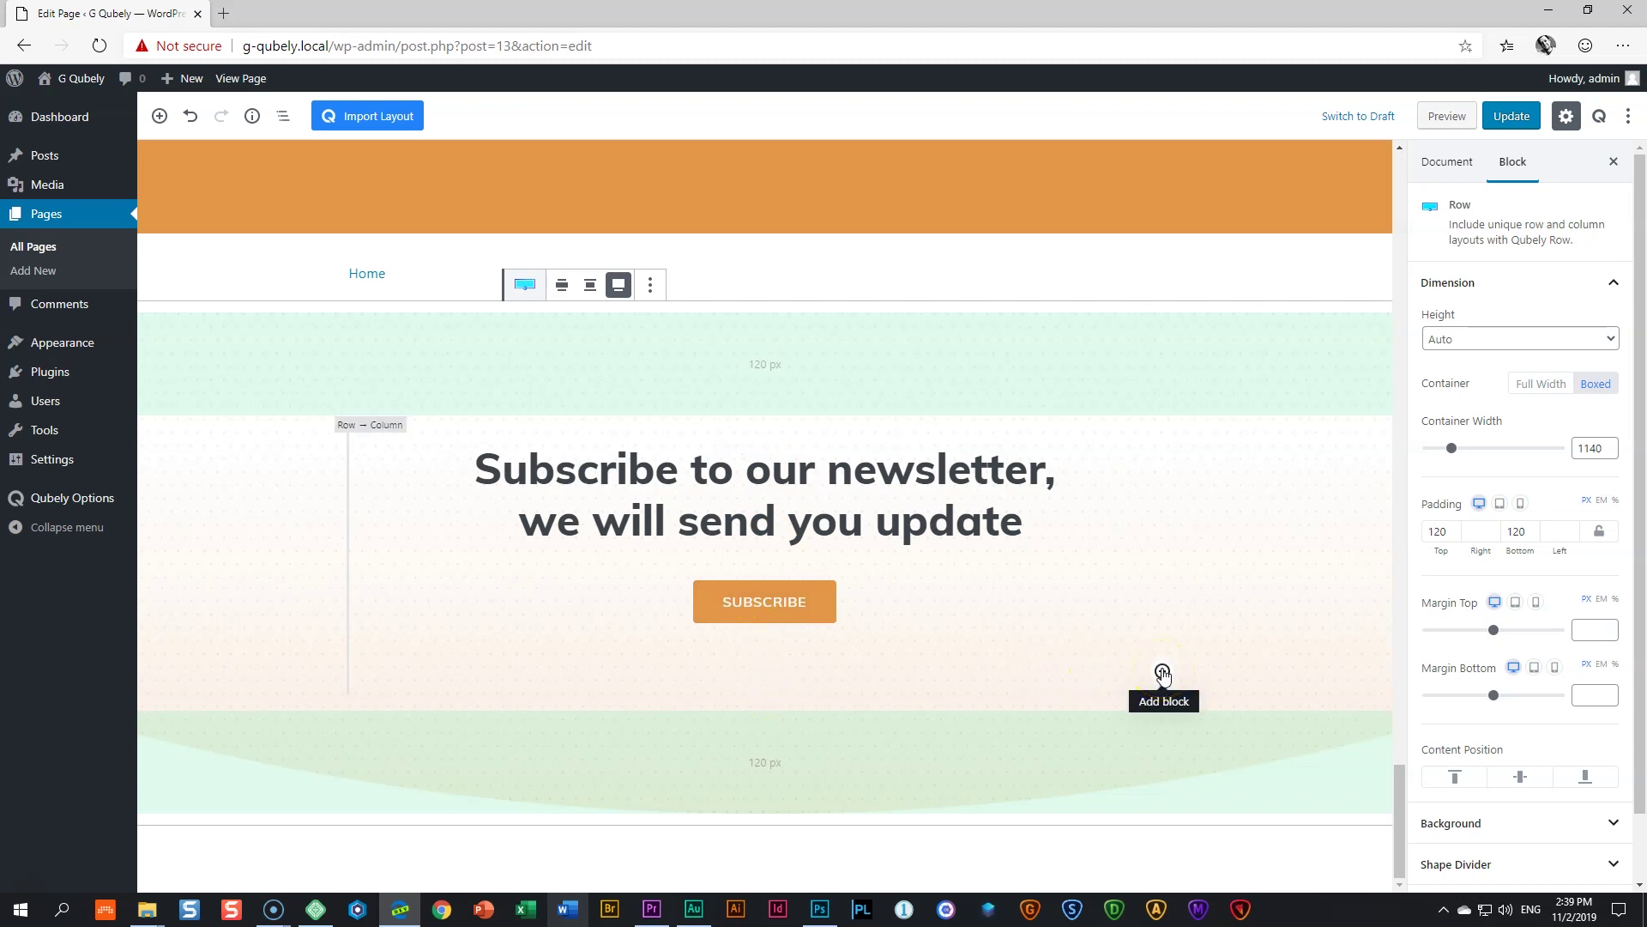
{"action": "left_click", "coordinate": [1163, 673]}
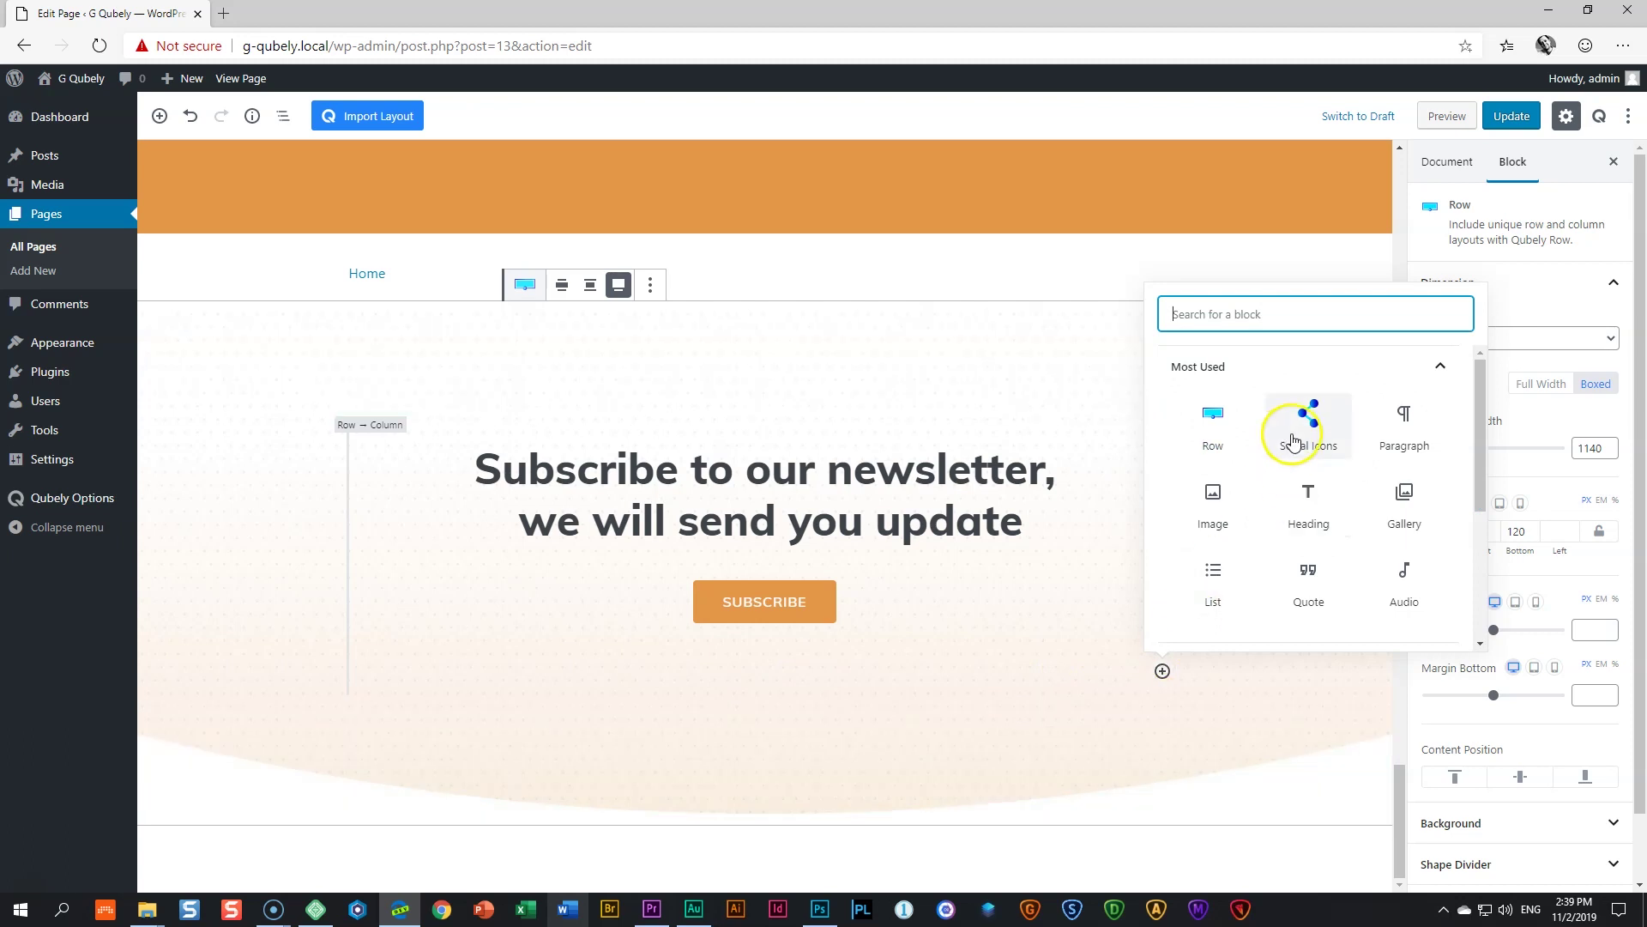
{"action": "left_click", "coordinate": [1297, 434]}
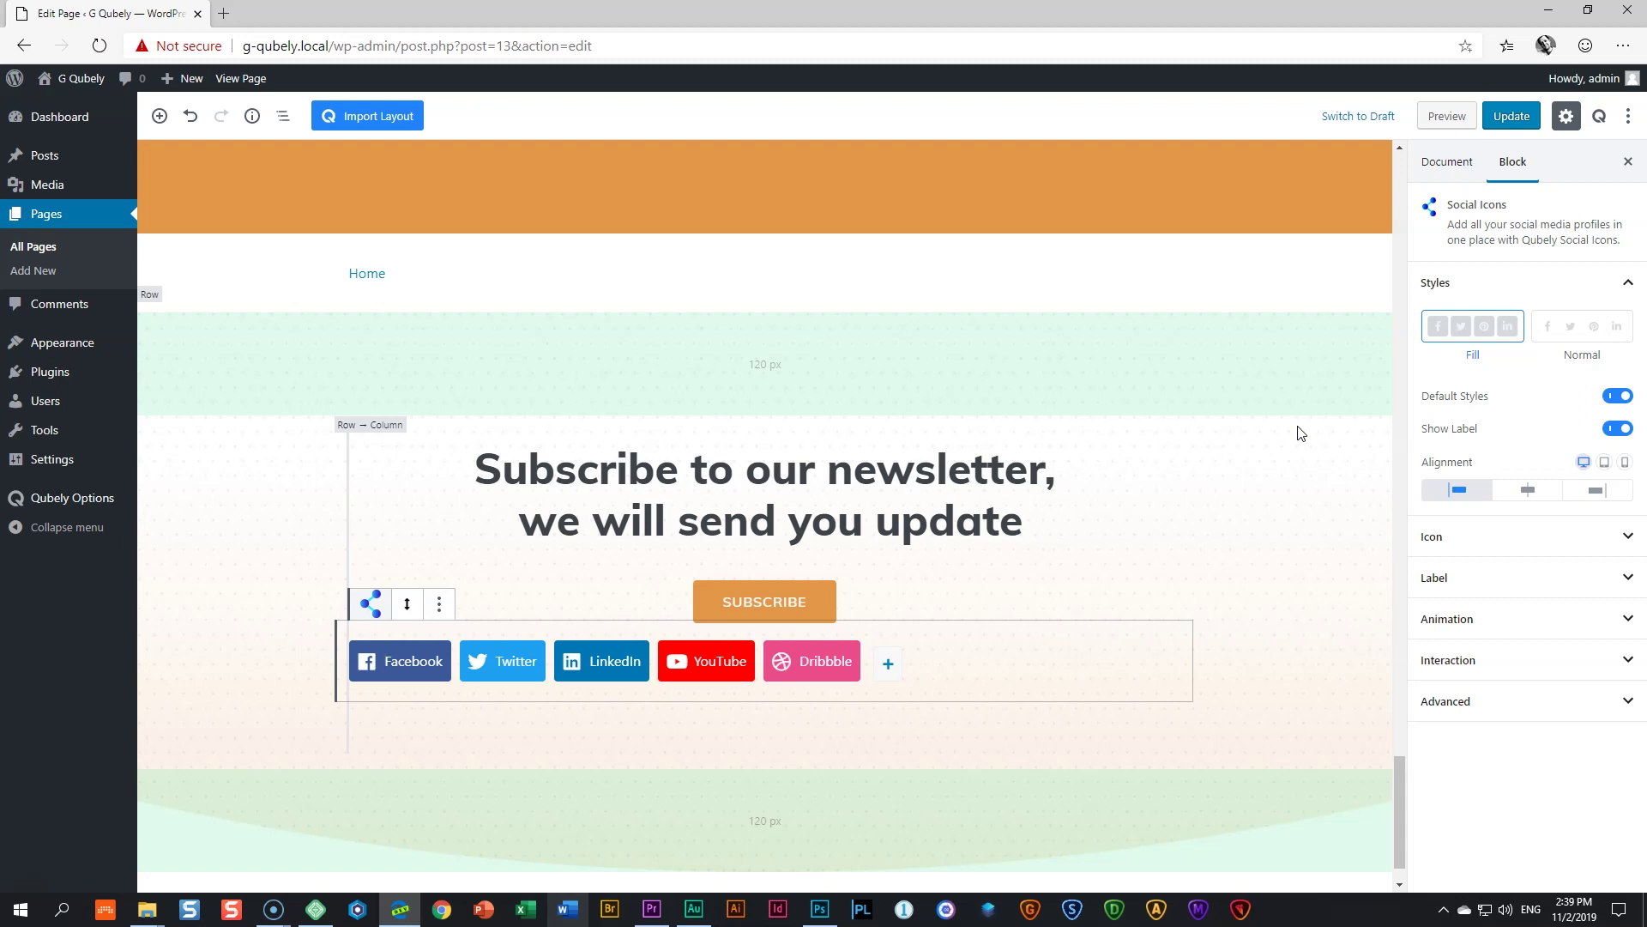
{"action": "left_click", "coordinate": [283, 116]}
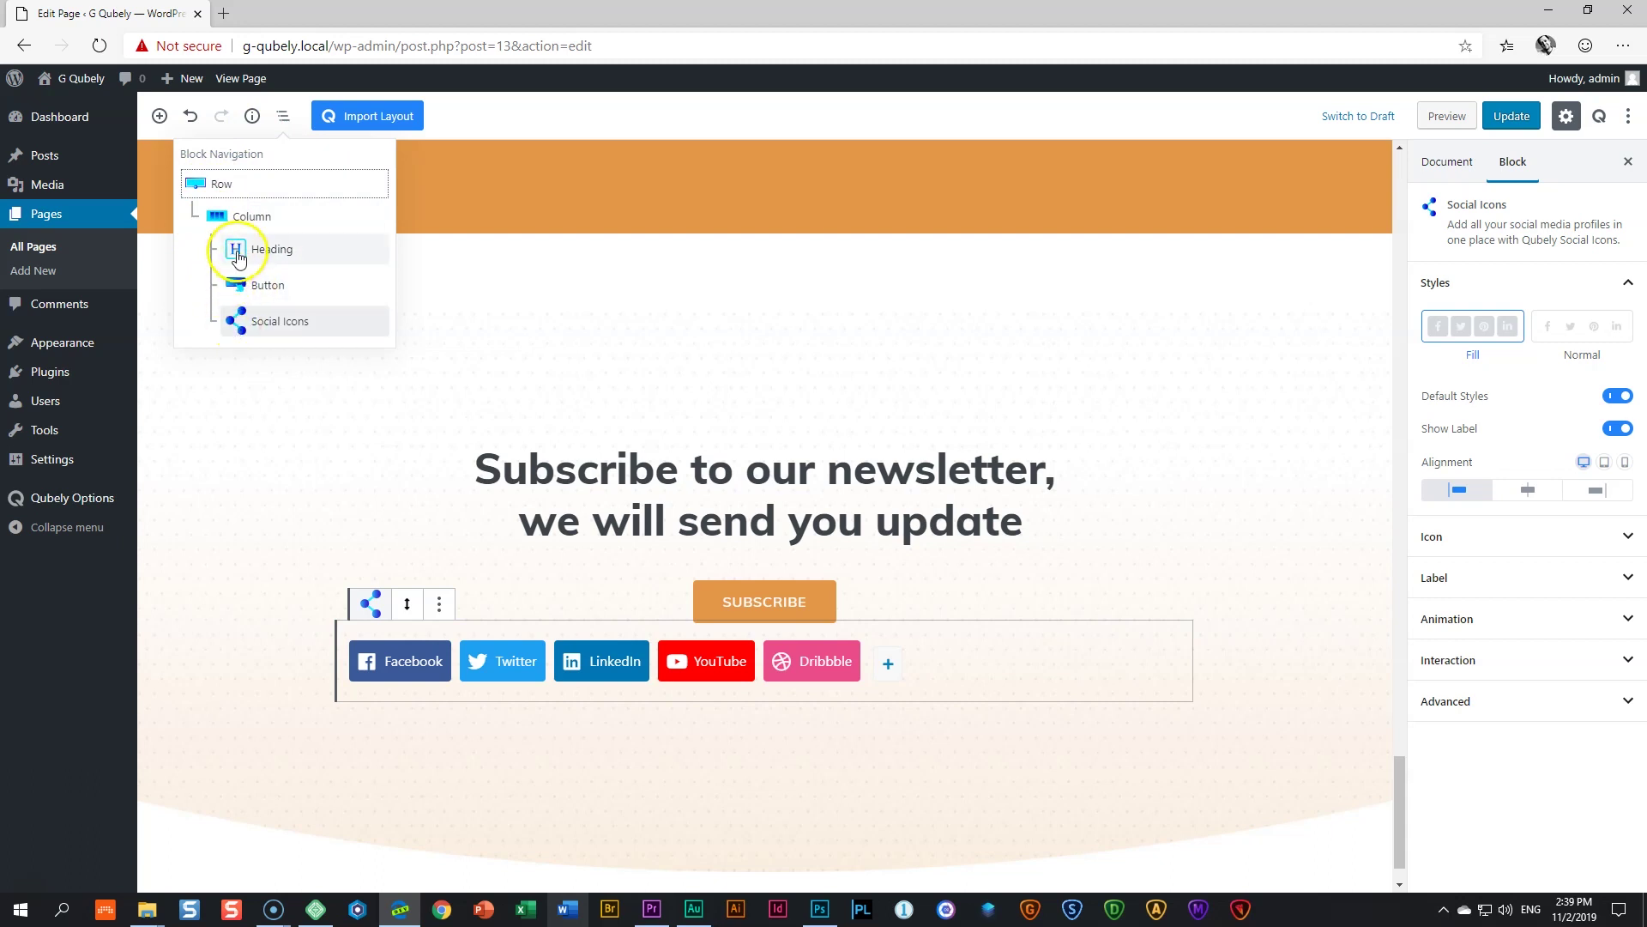
{"action": "left_click", "coordinate": [276, 129]}
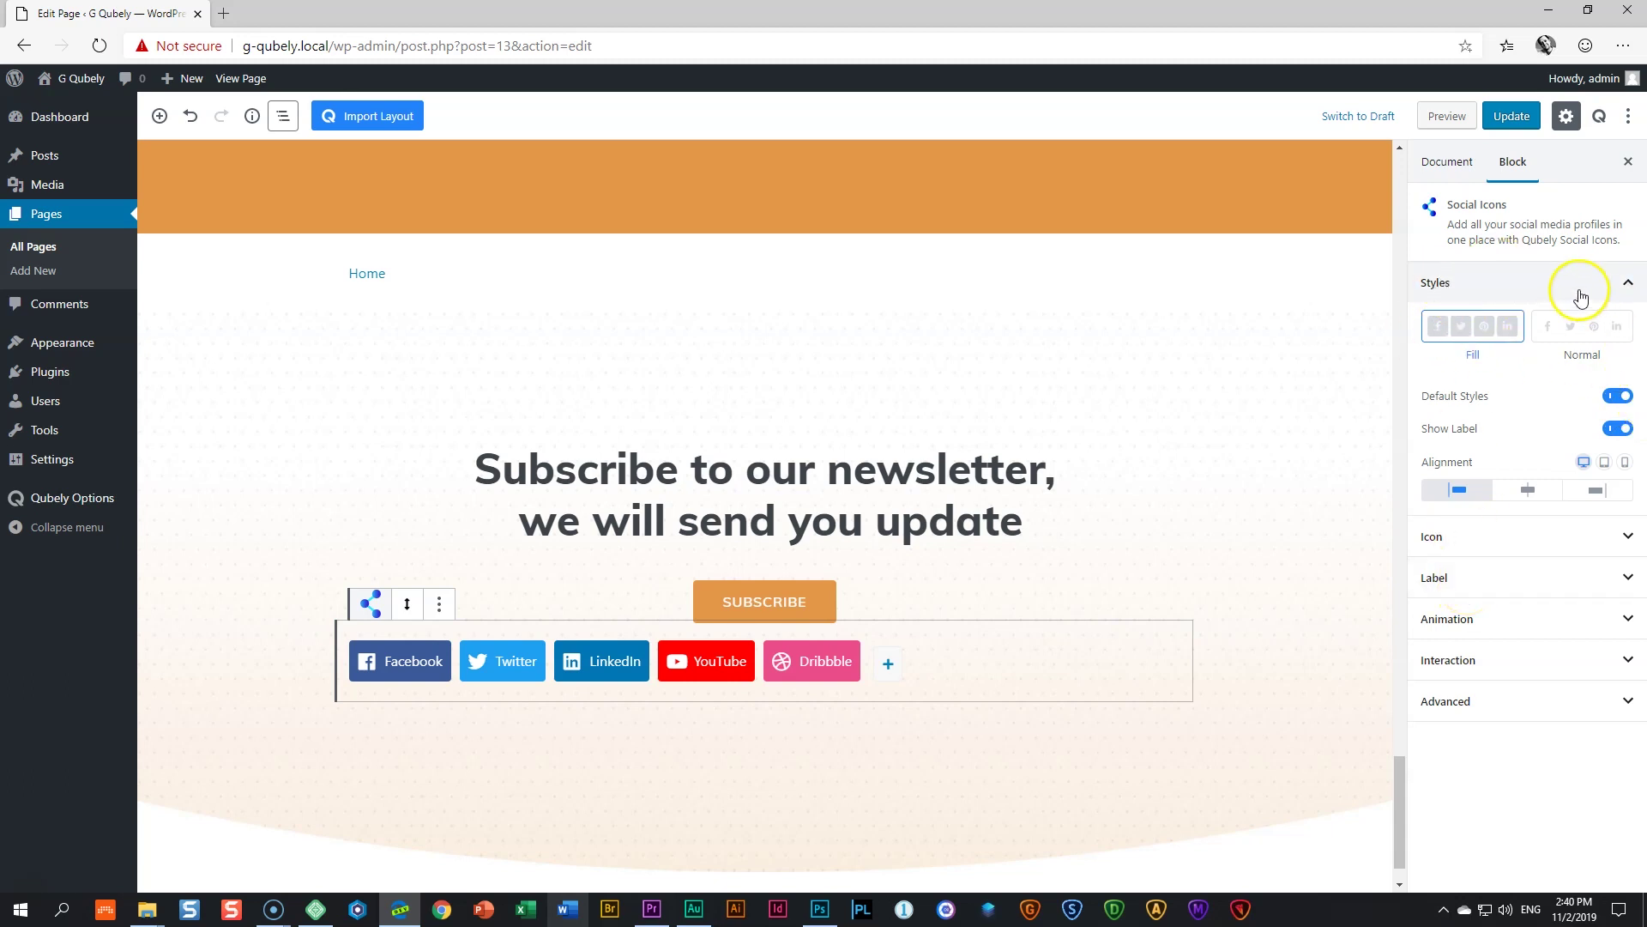
Try the plain-link style and the Default Styles and label toggles, keeping brand colours and labels shown.
{"action": "left_click", "coordinate": [1620, 285]}
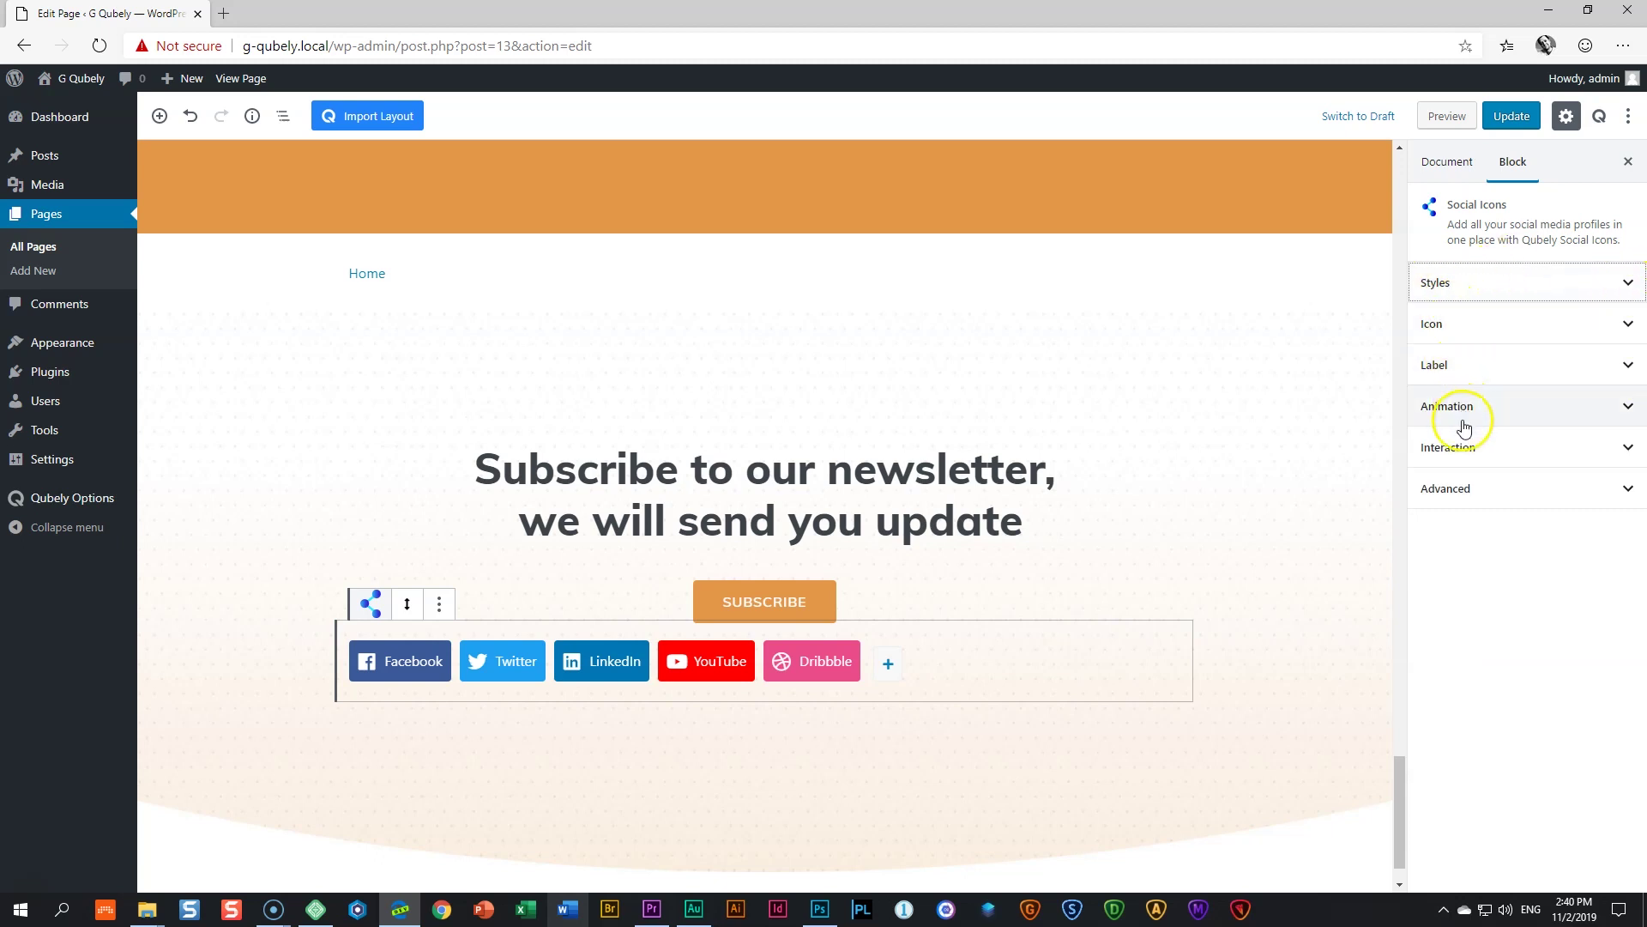
{"action": "left_click", "coordinate": [1473, 286]}
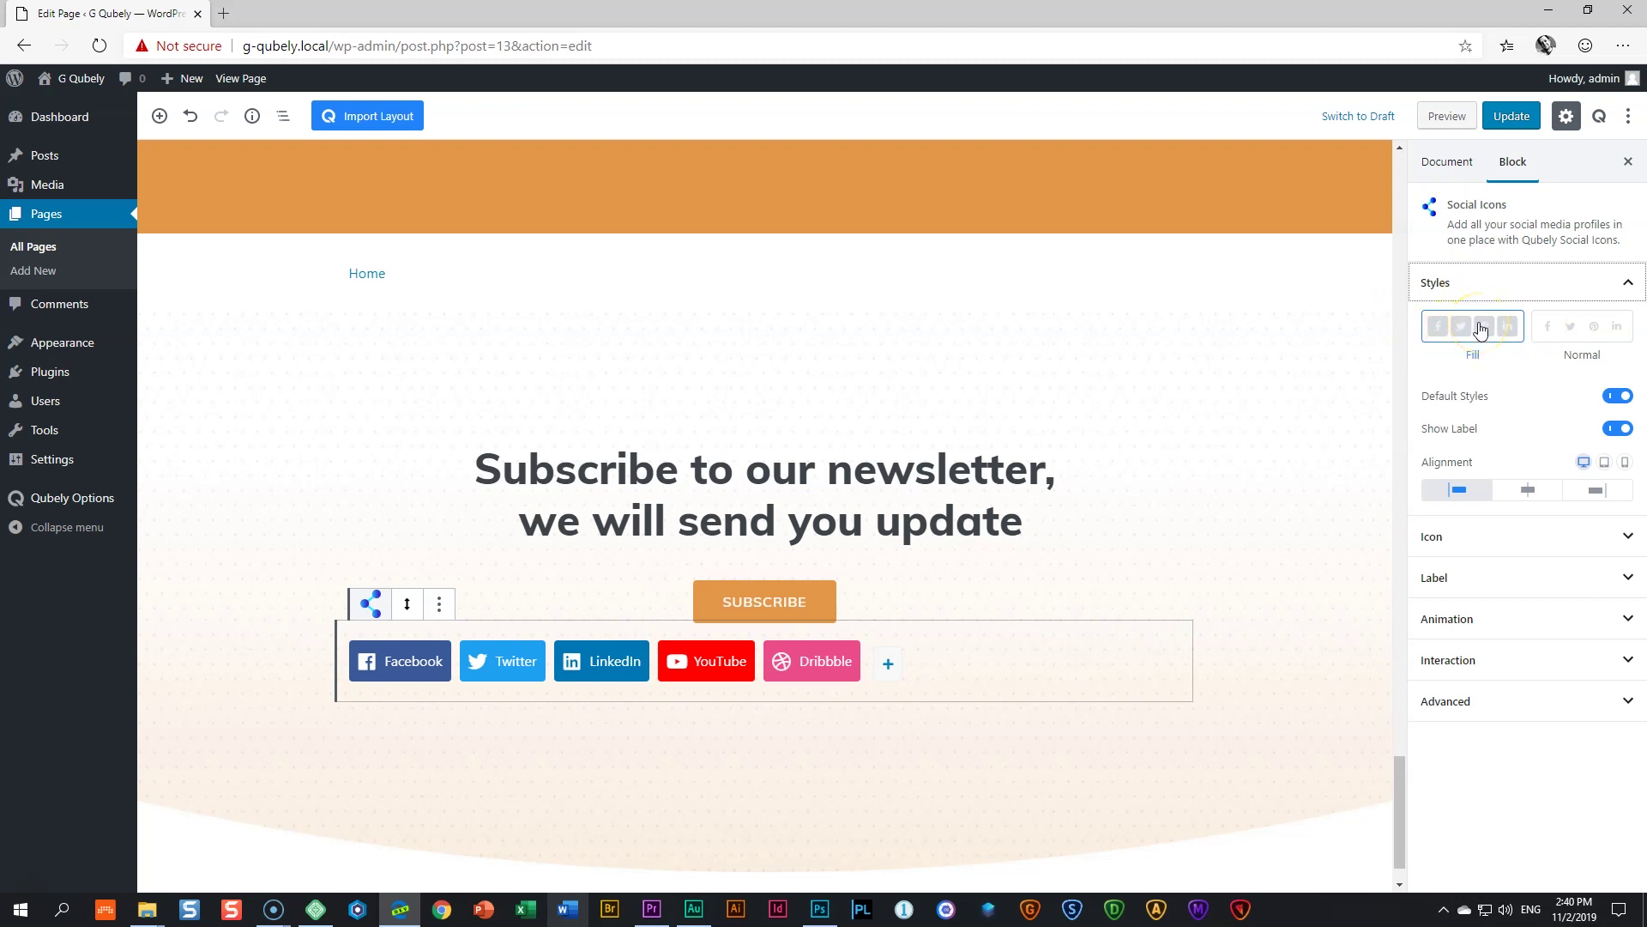
{"action": "left_click", "coordinate": [1572, 329]}
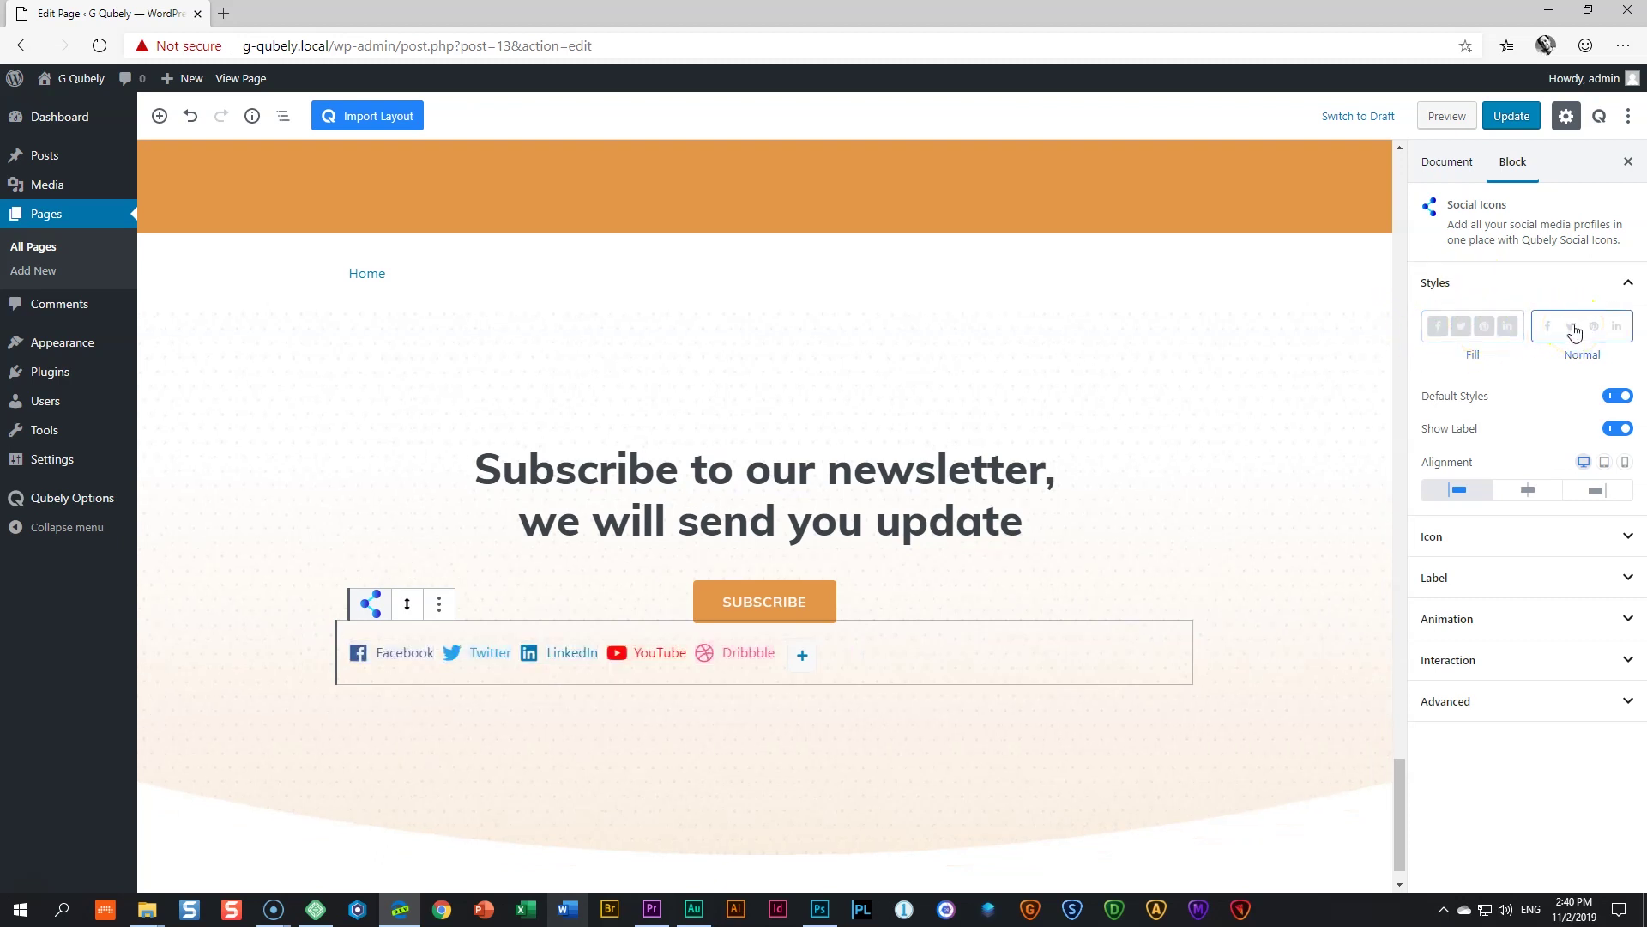
{"action": "left_click", "coordinate": [1617, 395]}
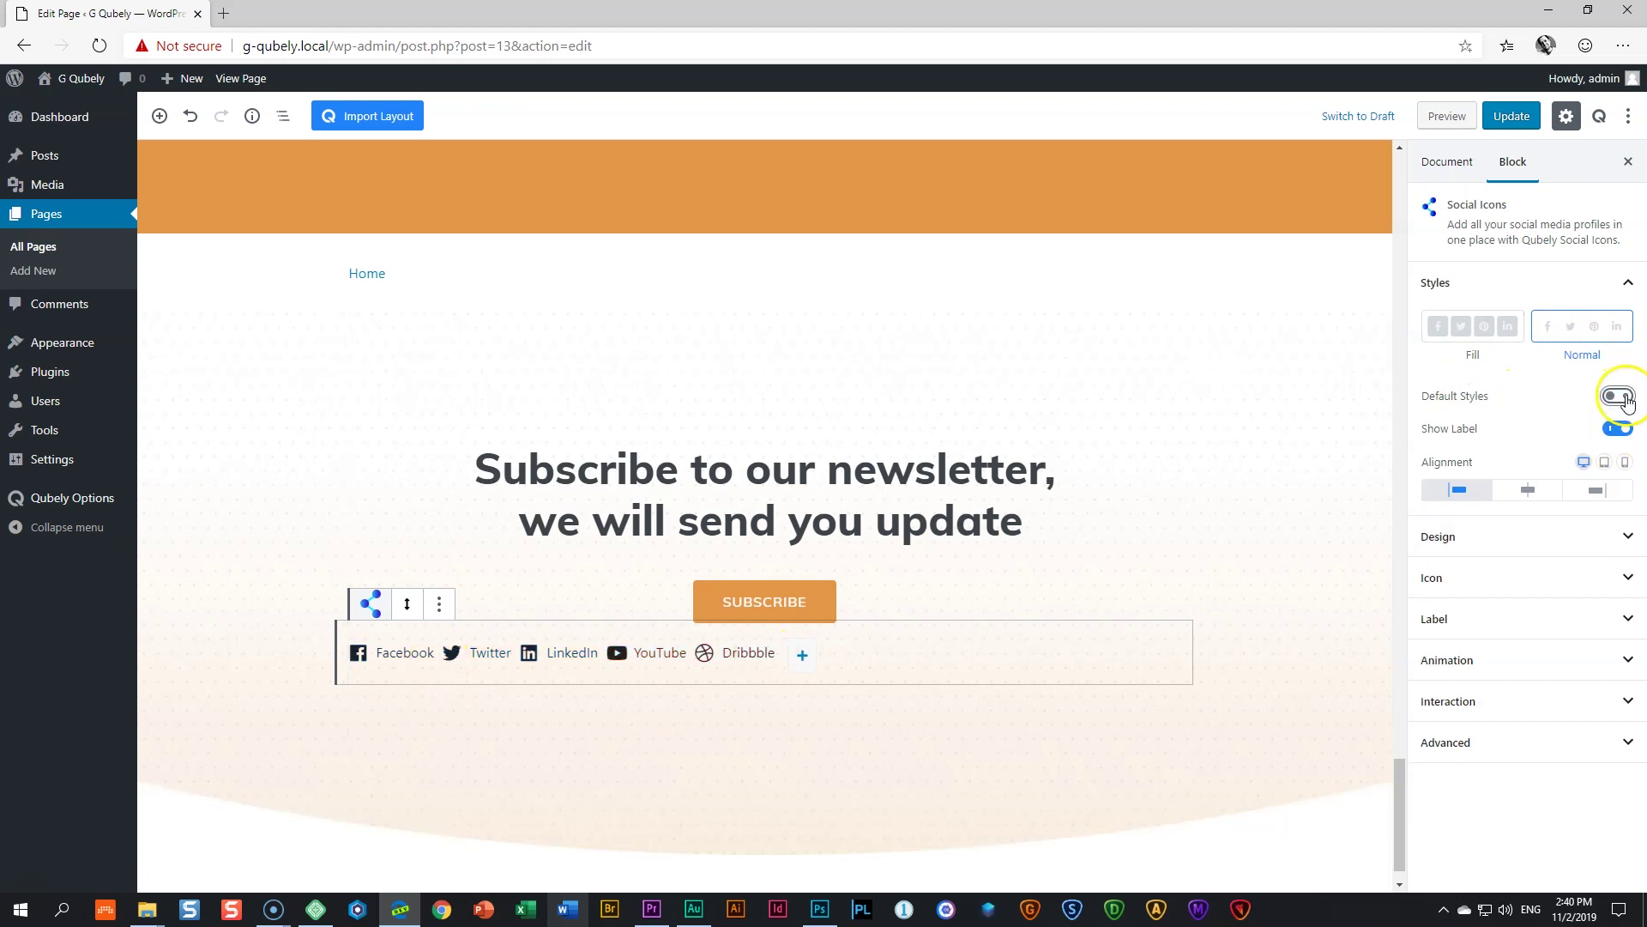
{"action": "left_click", "coordinate": [1619, 397]}
{"action": "left_click", "coordinate": [1619, 428]}
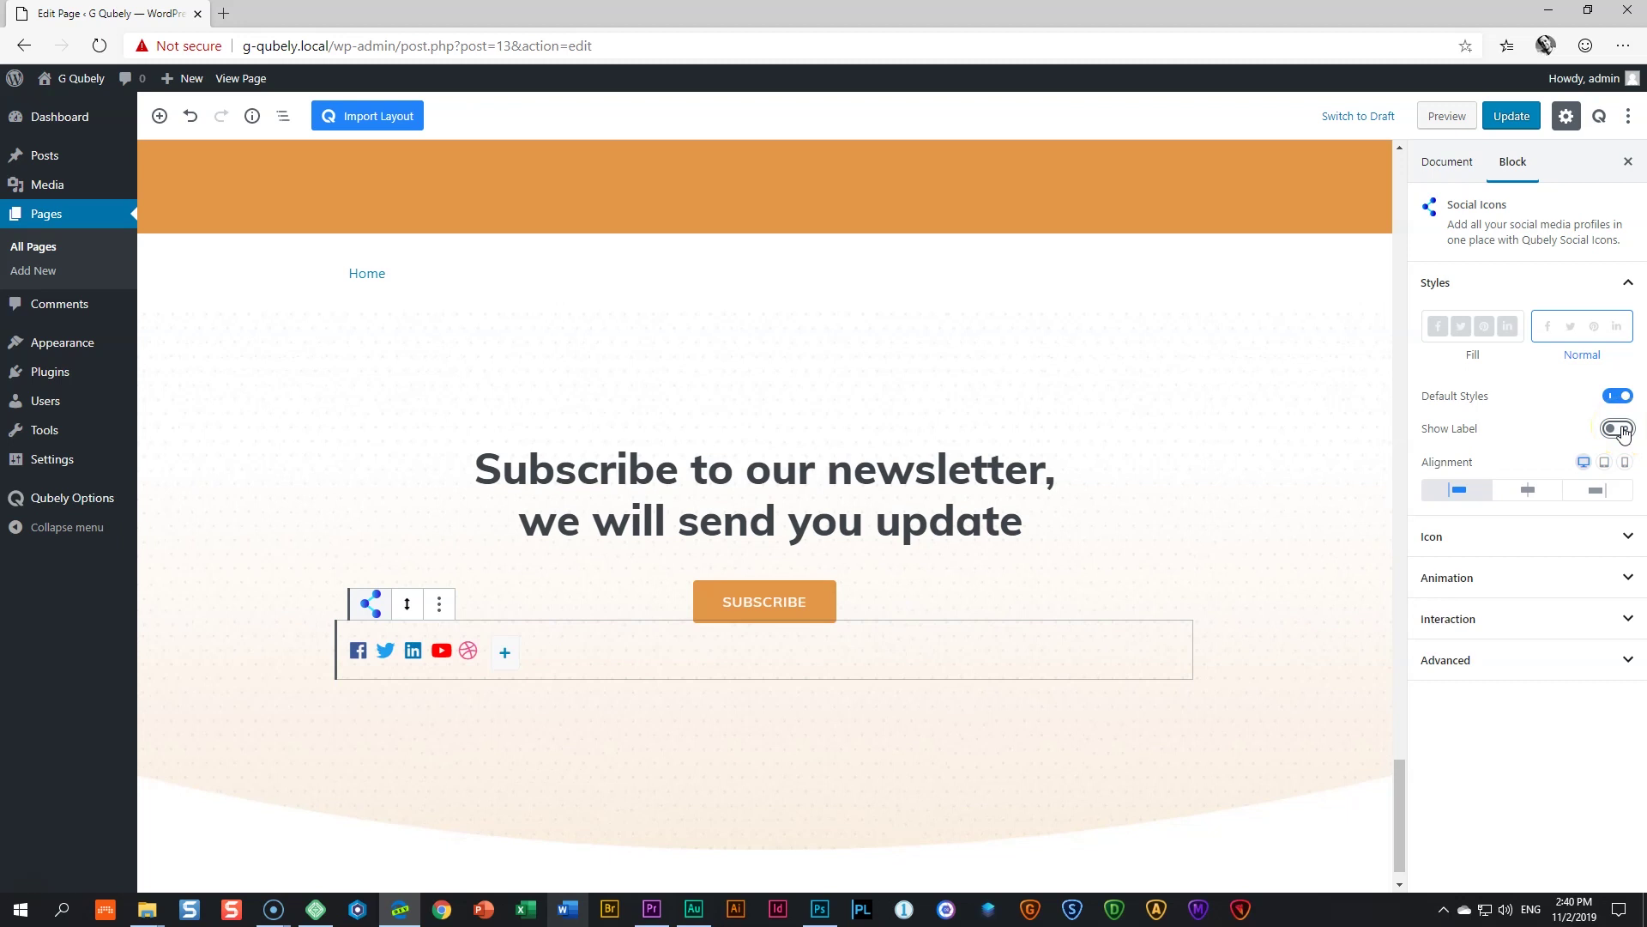
{"action": "left_click", "coordinate": [1619, 428]}
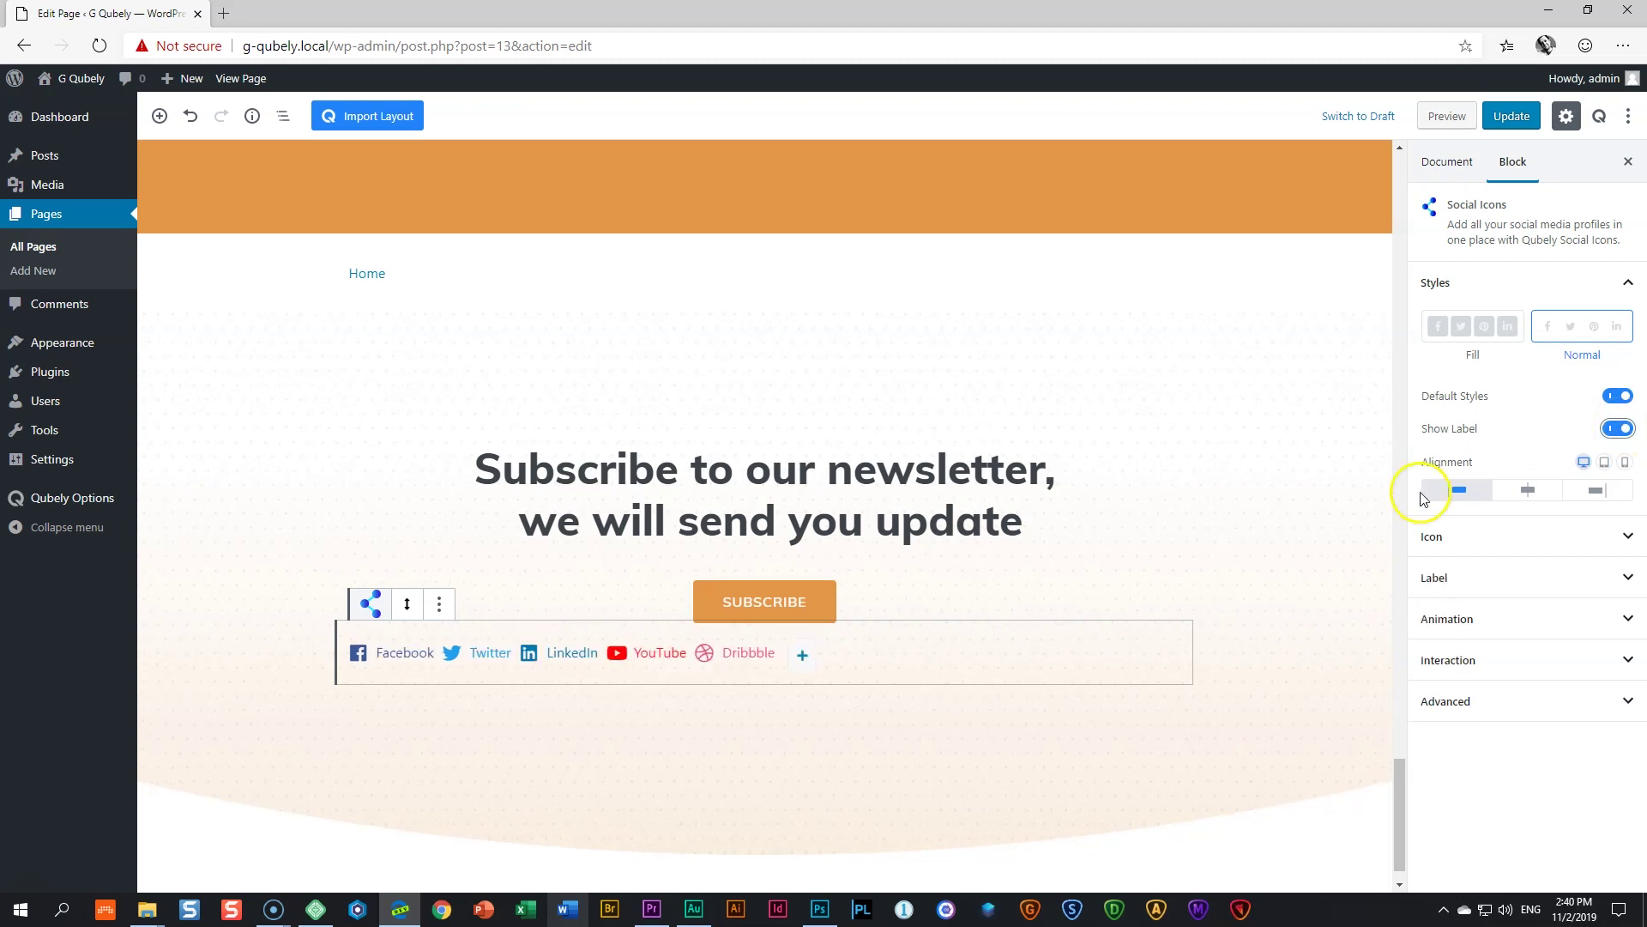
Centre-align the social icons and return them to the Fill button style.
{"action": "left_click", "coordinate": [1532, 494]}
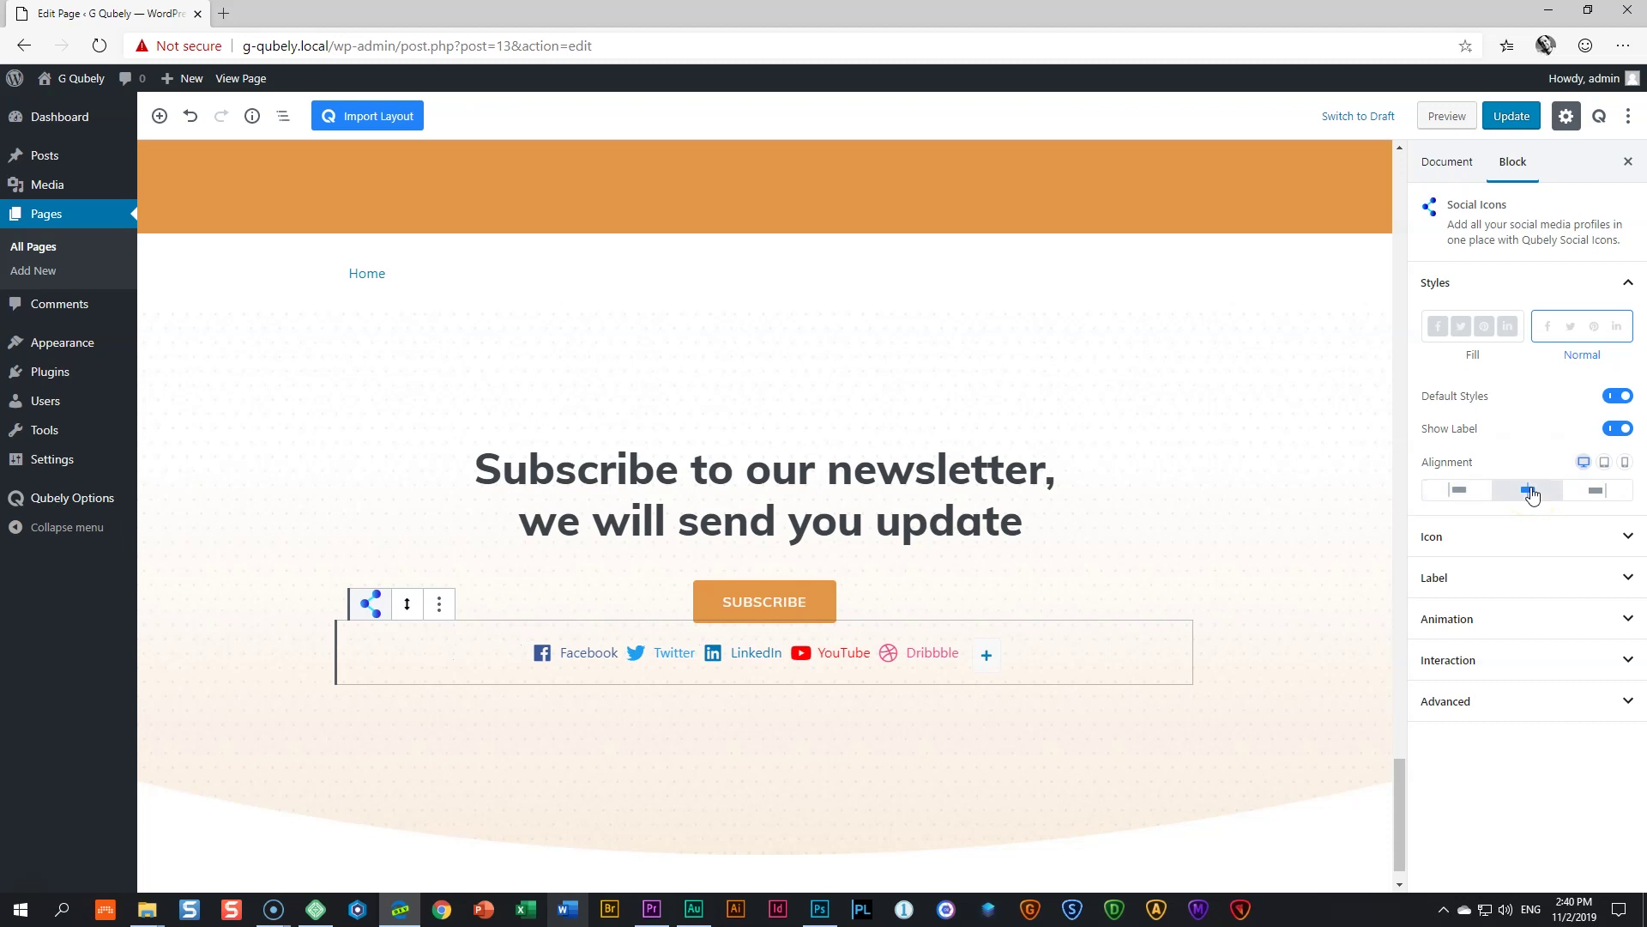
{"action": "left_click", "coordinate": [1584, 463]}
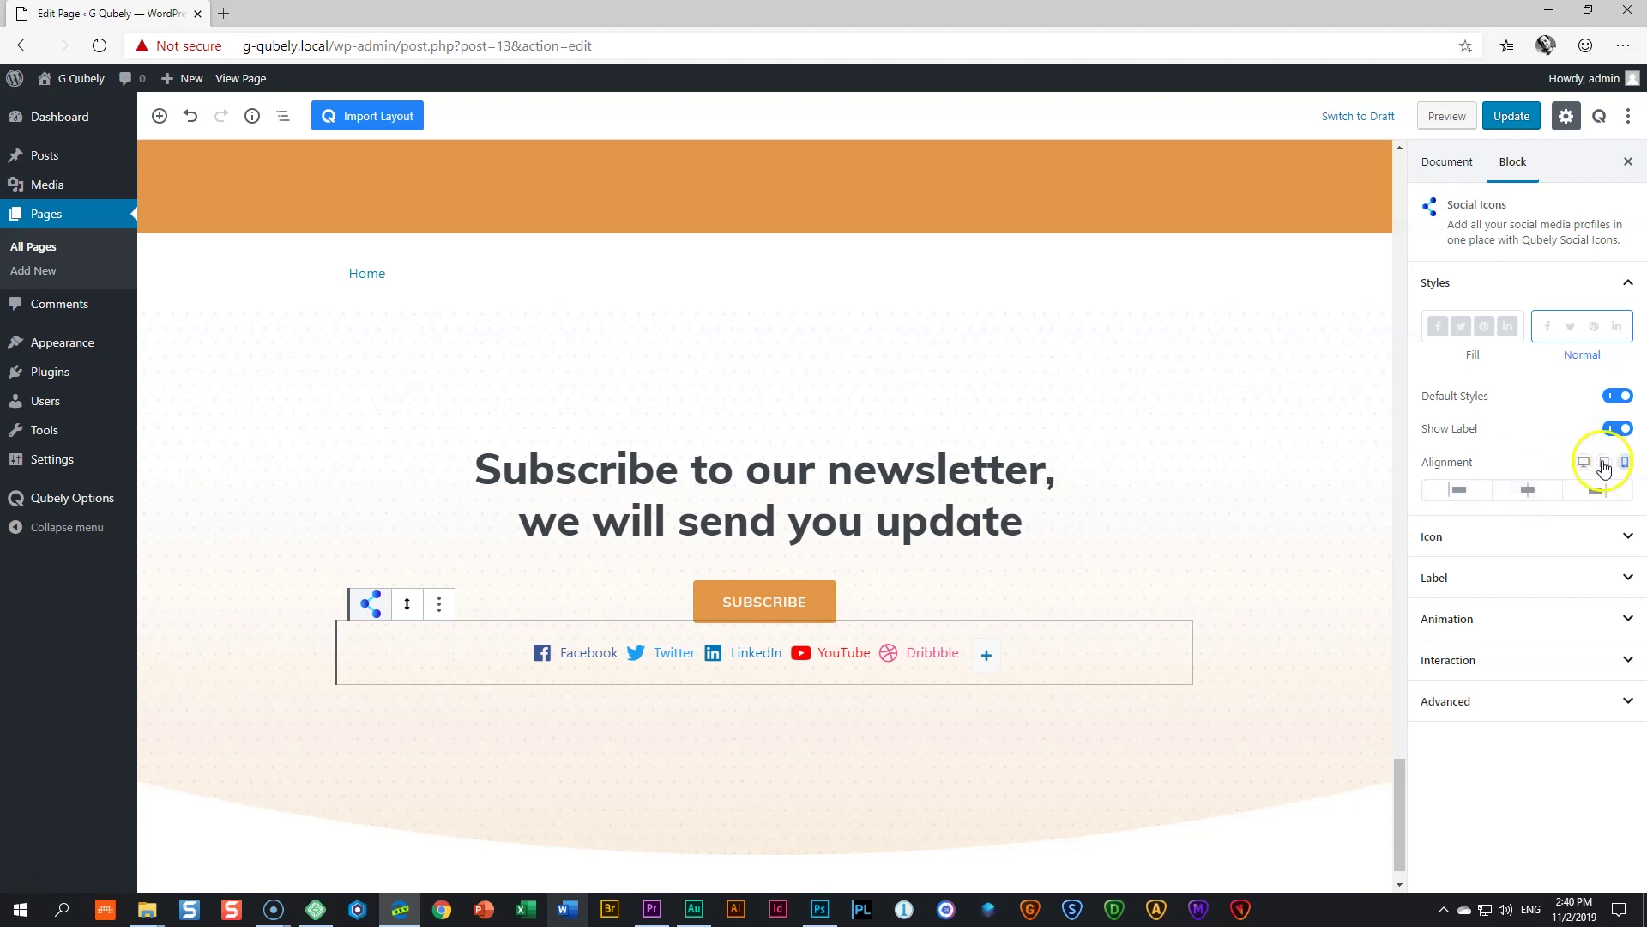
{"action": "left_click", "coordinate": [1583, 465]}
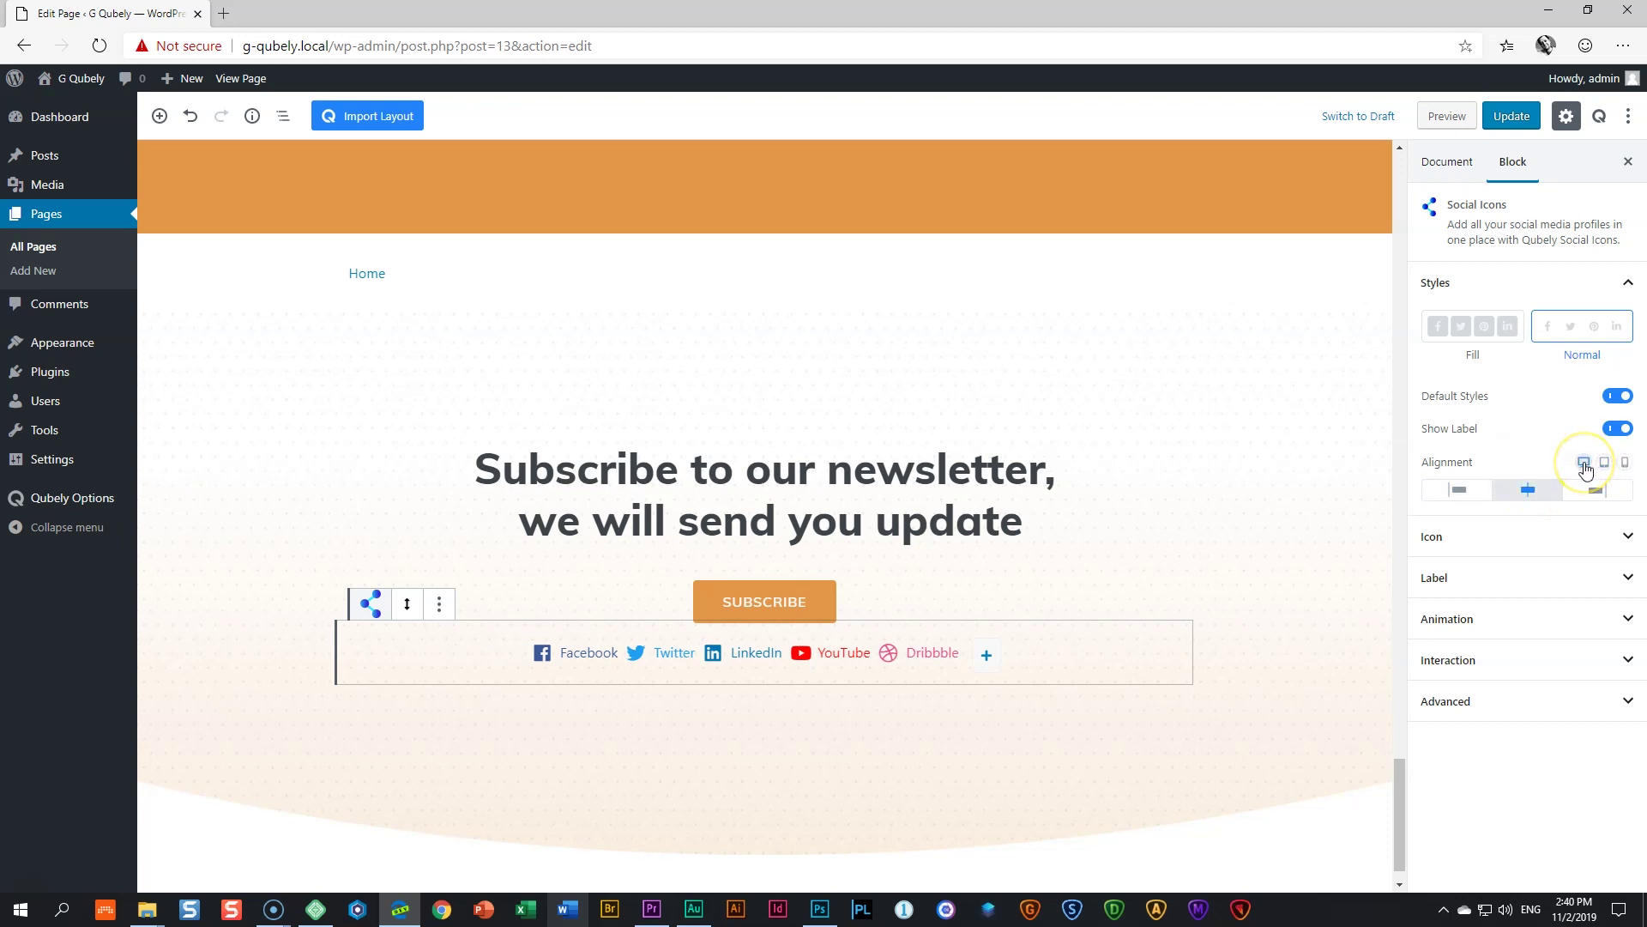
{"action": "left_click", "coordinate": [1478, 333]}
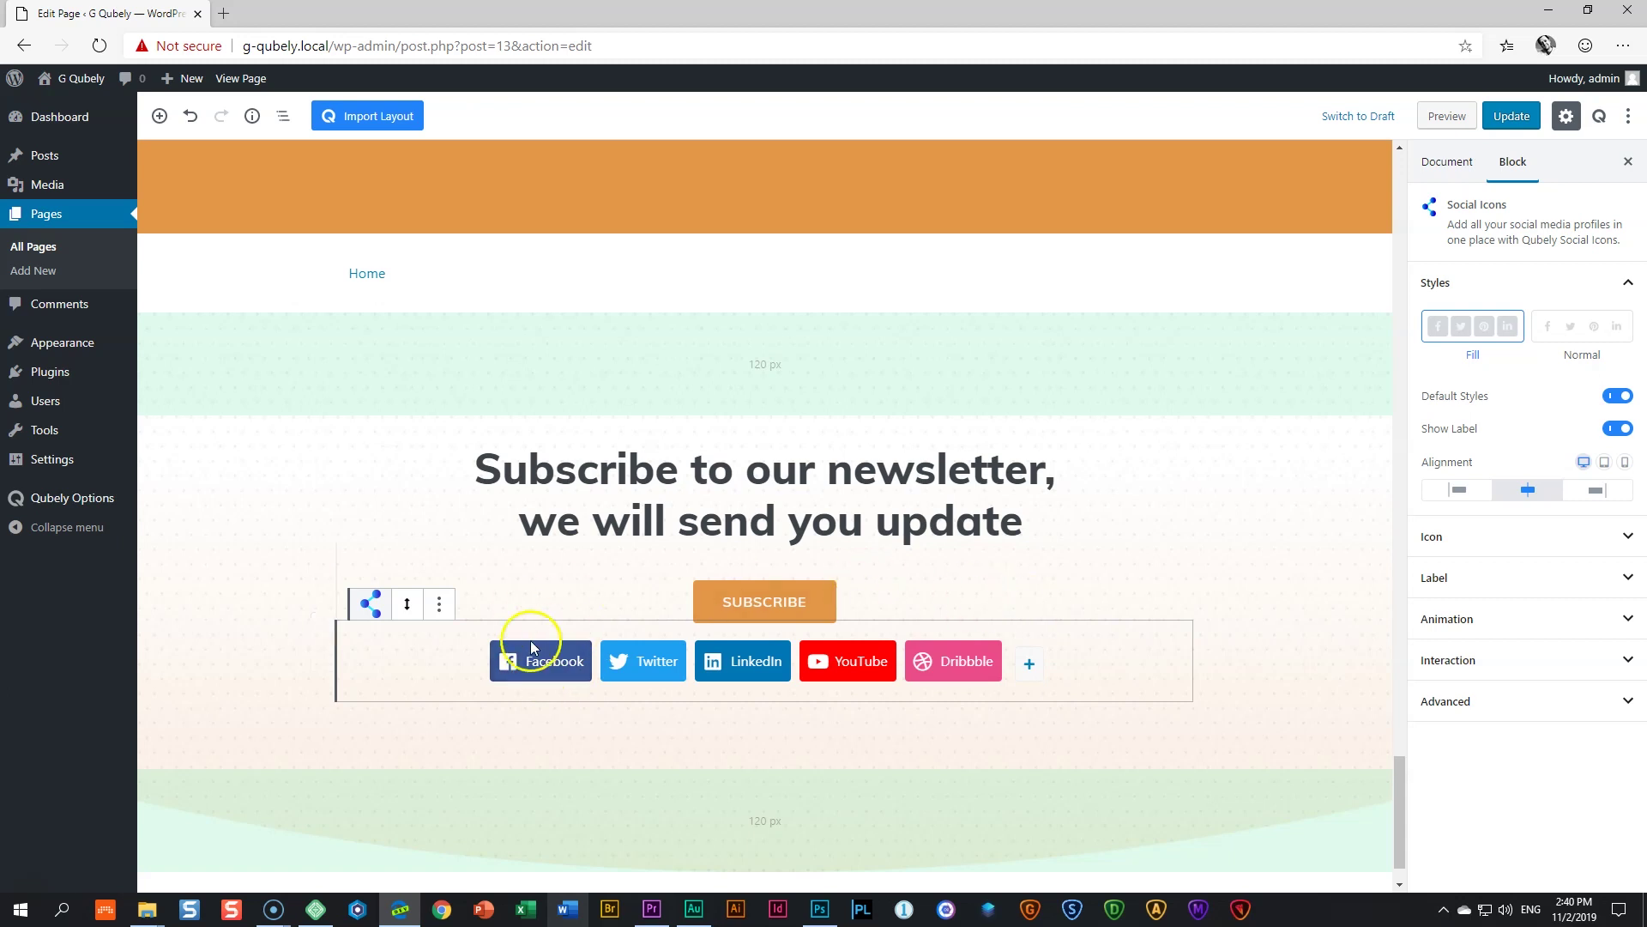
Check the link settings of the Facebook and LinkedIn icons.
{"action": "left_click", "coordinate": [541, 662]}
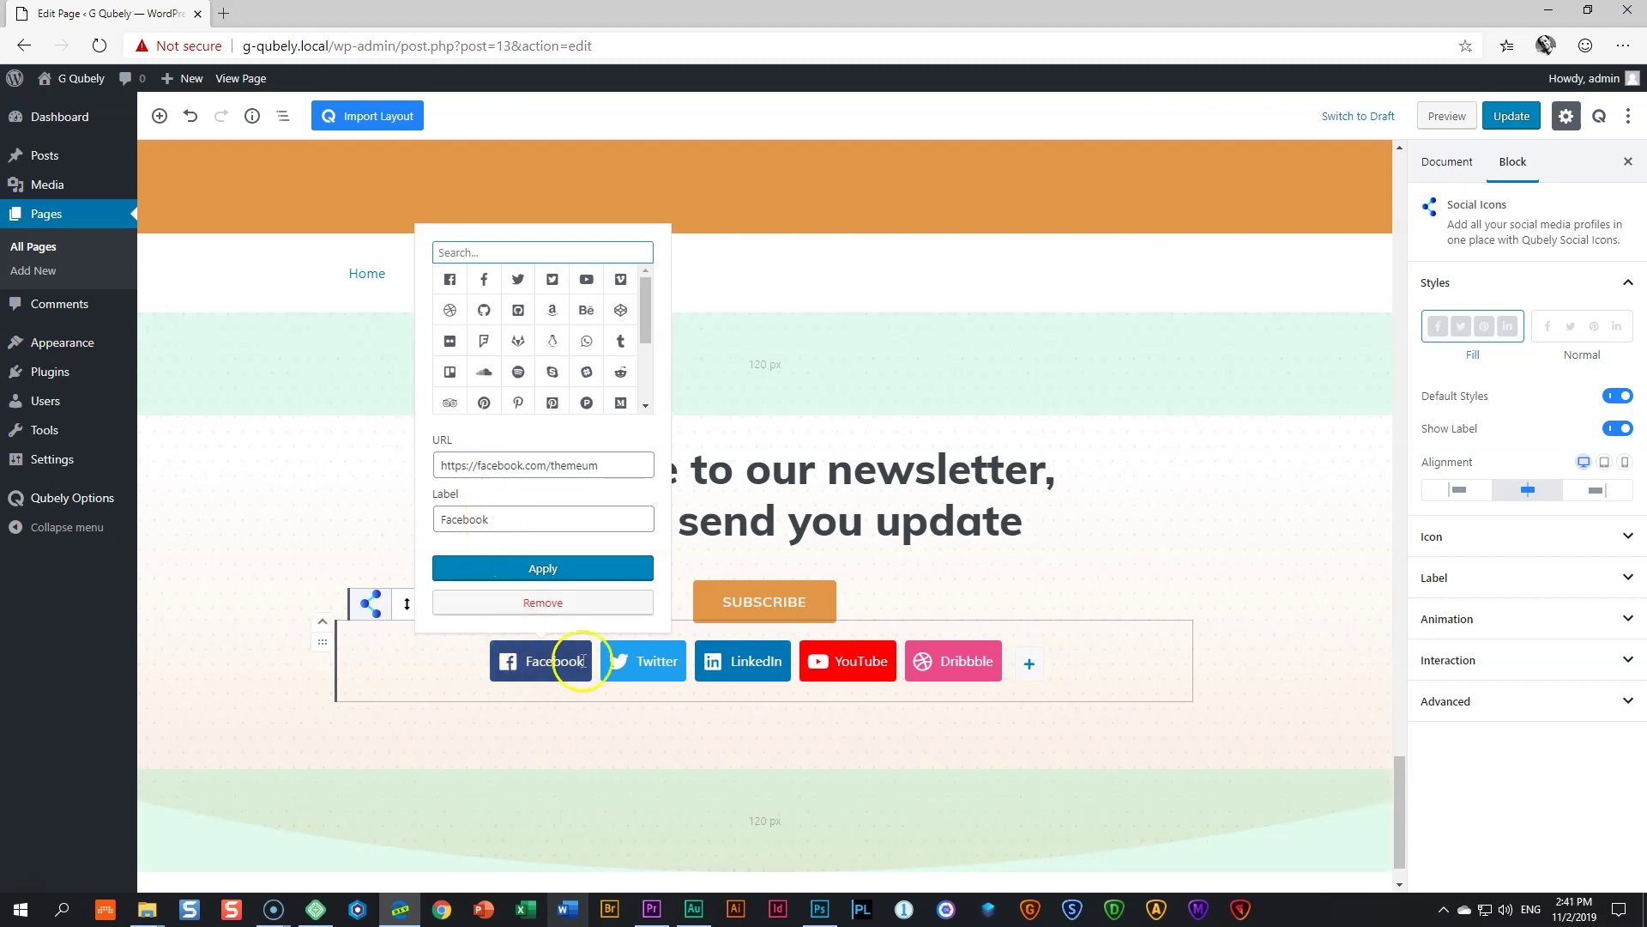
{"action": "left_click", "coordinate": [621, 668]}
{"action": "left_click", "coordinate": [773, 660]}
{"action": "left_click", "coordinate": [858, 663]}
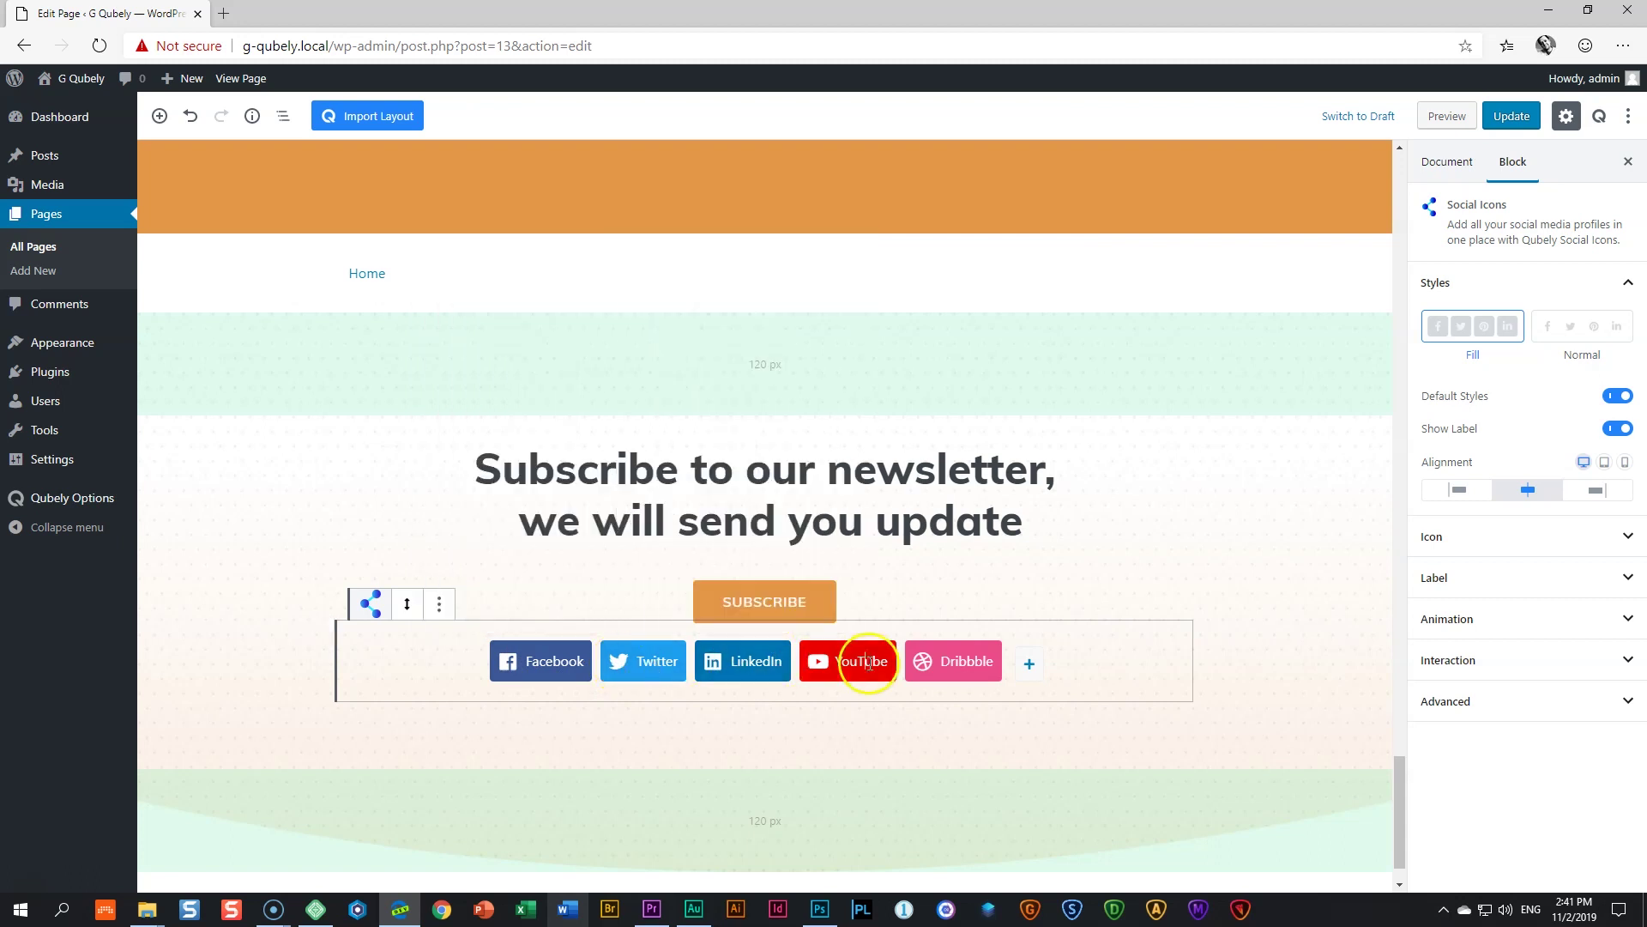
Remove the Dribbble icon from the social icons row.
{"action": "left_click", "coordinate": [967, 663]}
{"action": "left_click", "coordinate": [964, 608]}
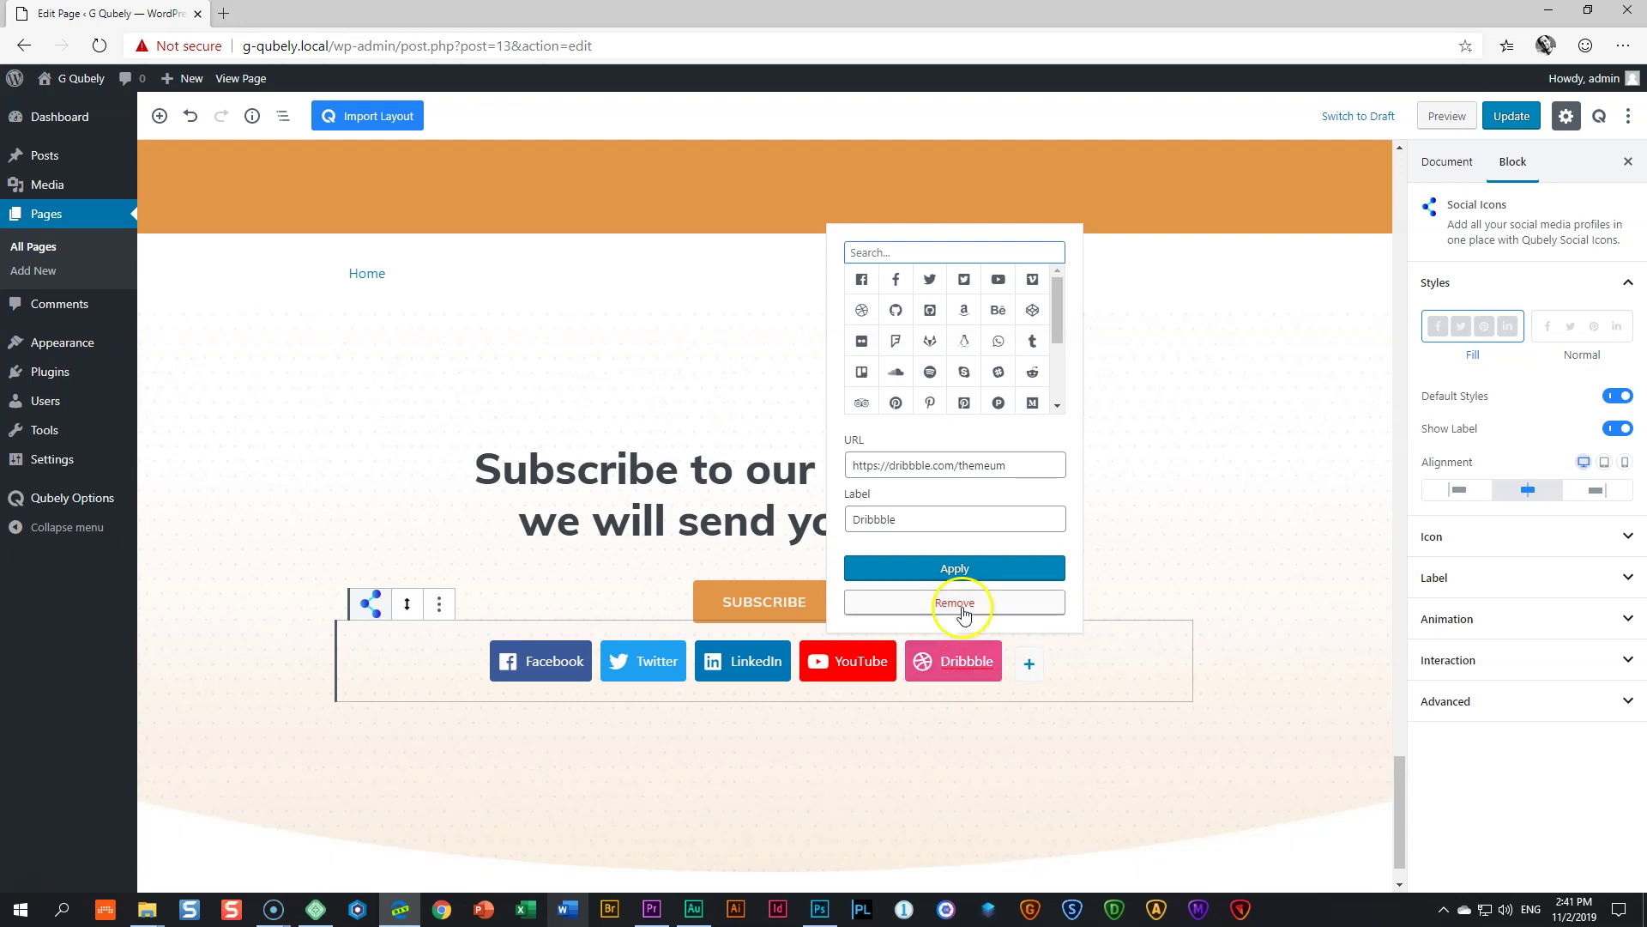
{"action": "left_click", "coordinate": [955, 603]}
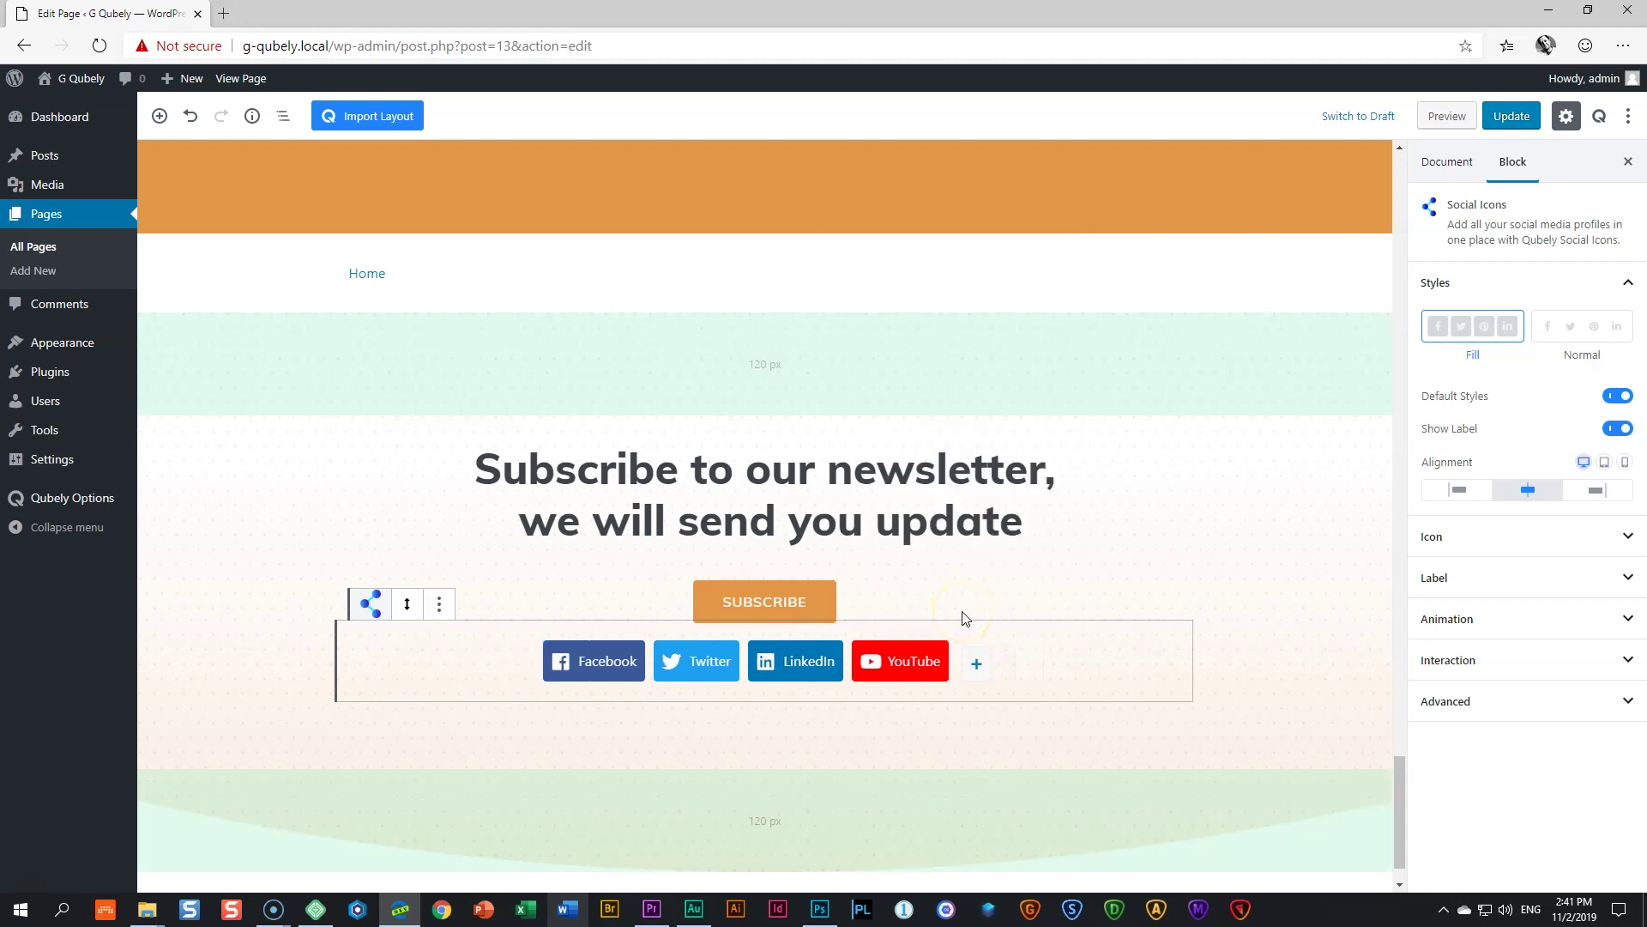
{"action": "mouse_move", "coordinate": [972, 672]}
Add an Instagram icon after YouTube by searching 'inst', keeping Default Styles on.
{"action": "left_click", "coordinate": [976, 666]}
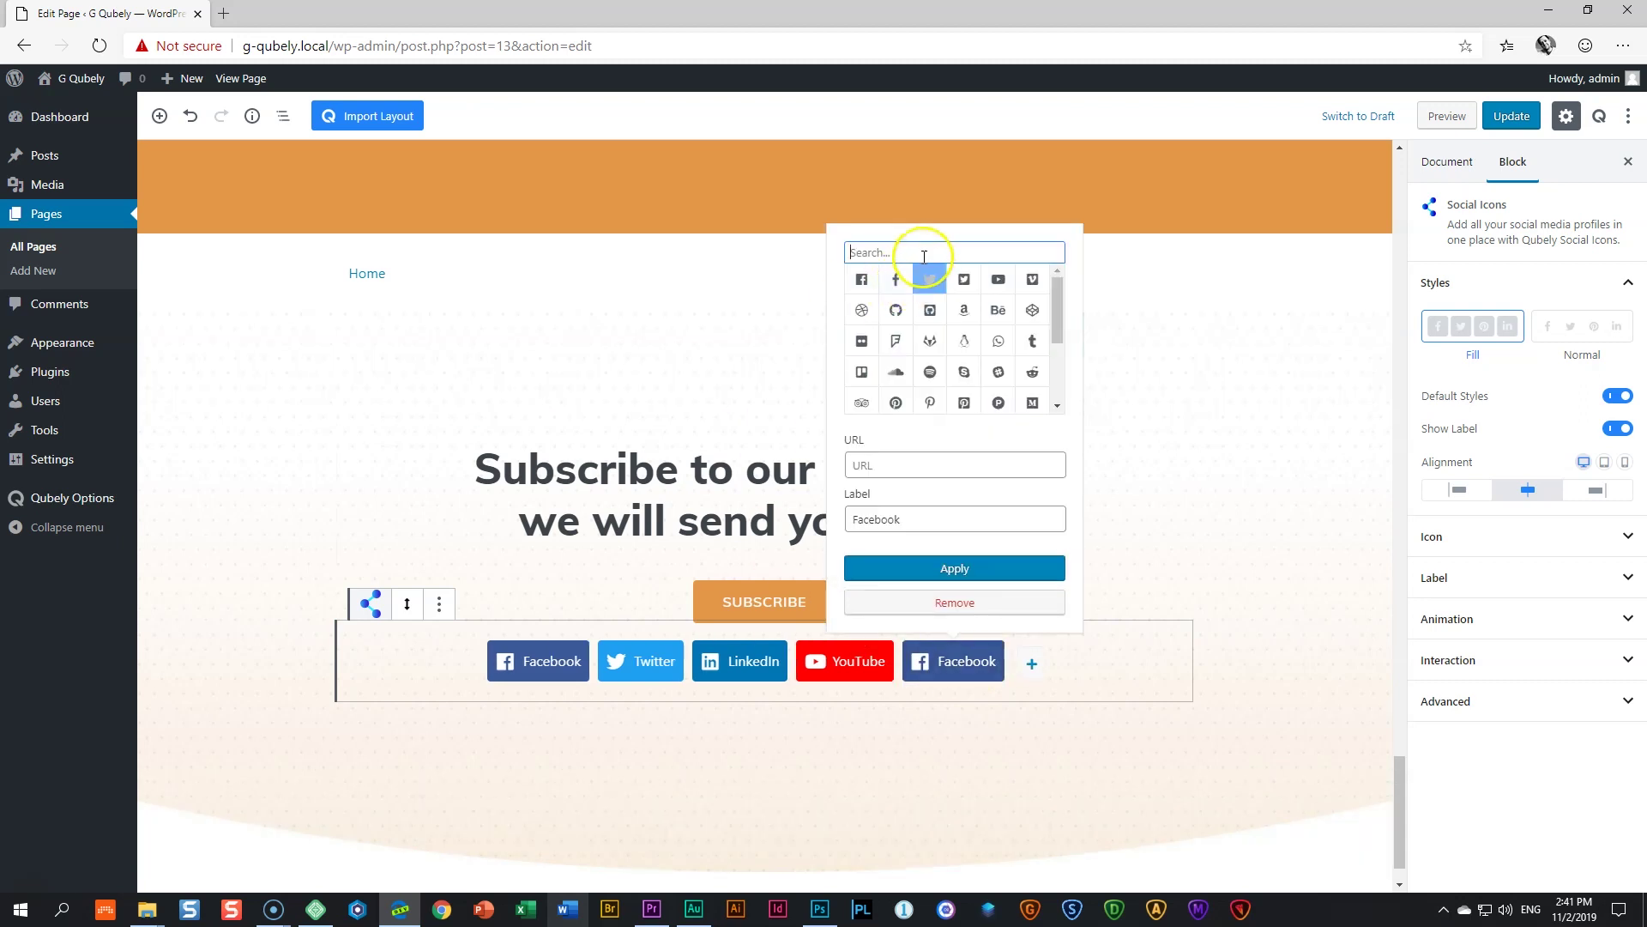
{"action": "type", "text": "inst"}
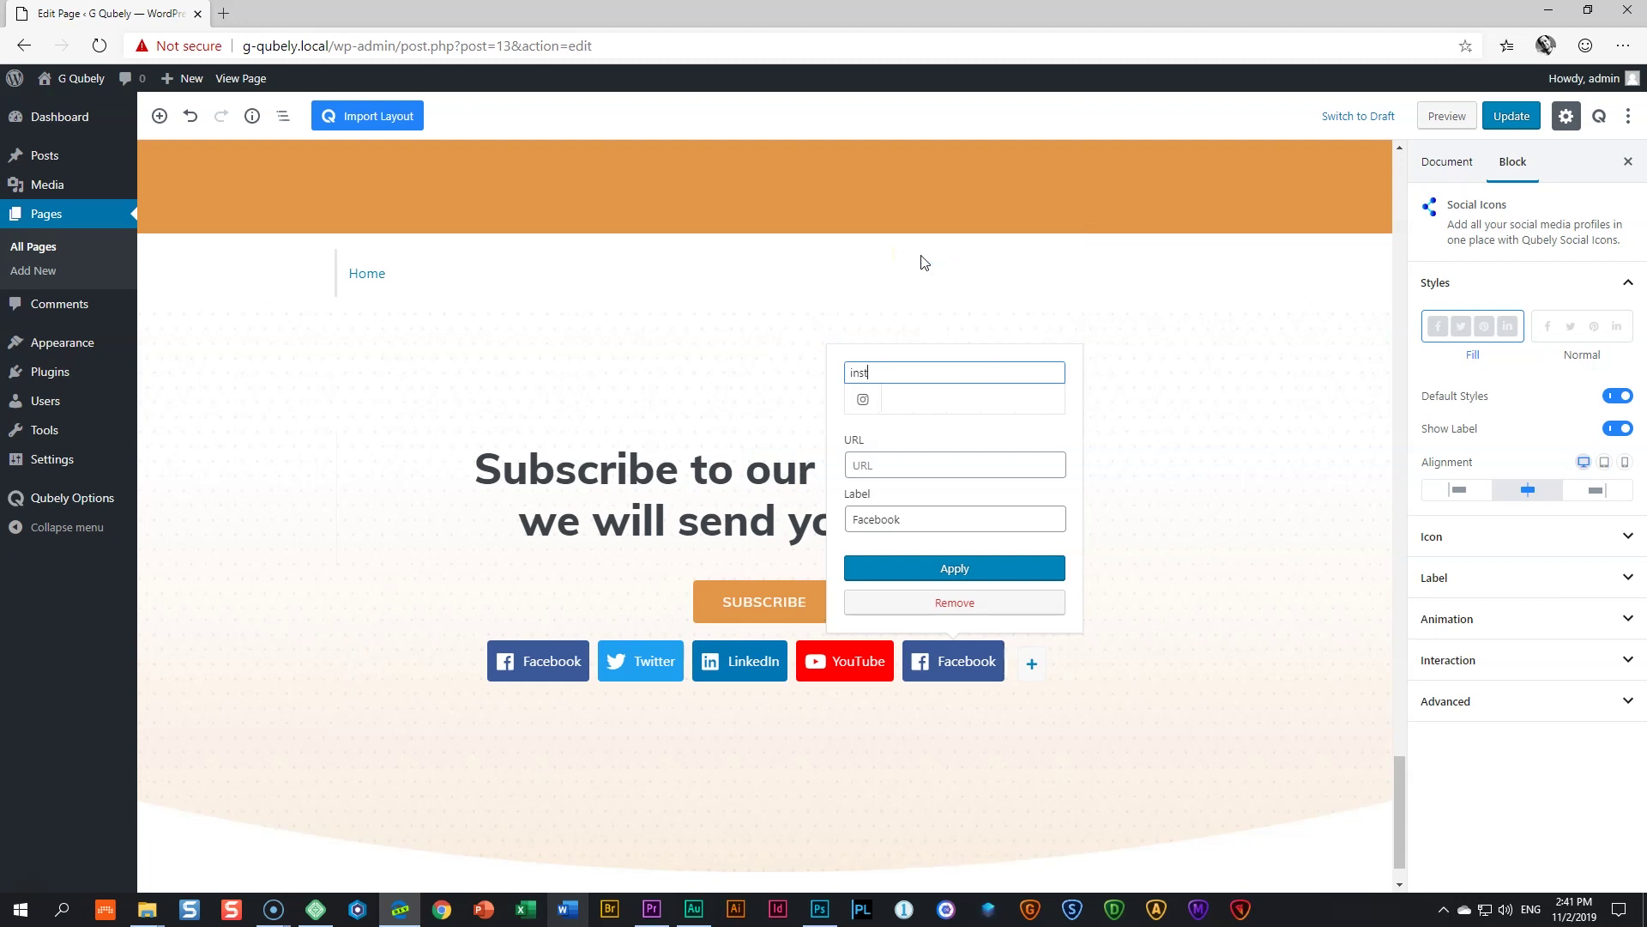
{"action": "left_click", "coordinate": [863, 399]}
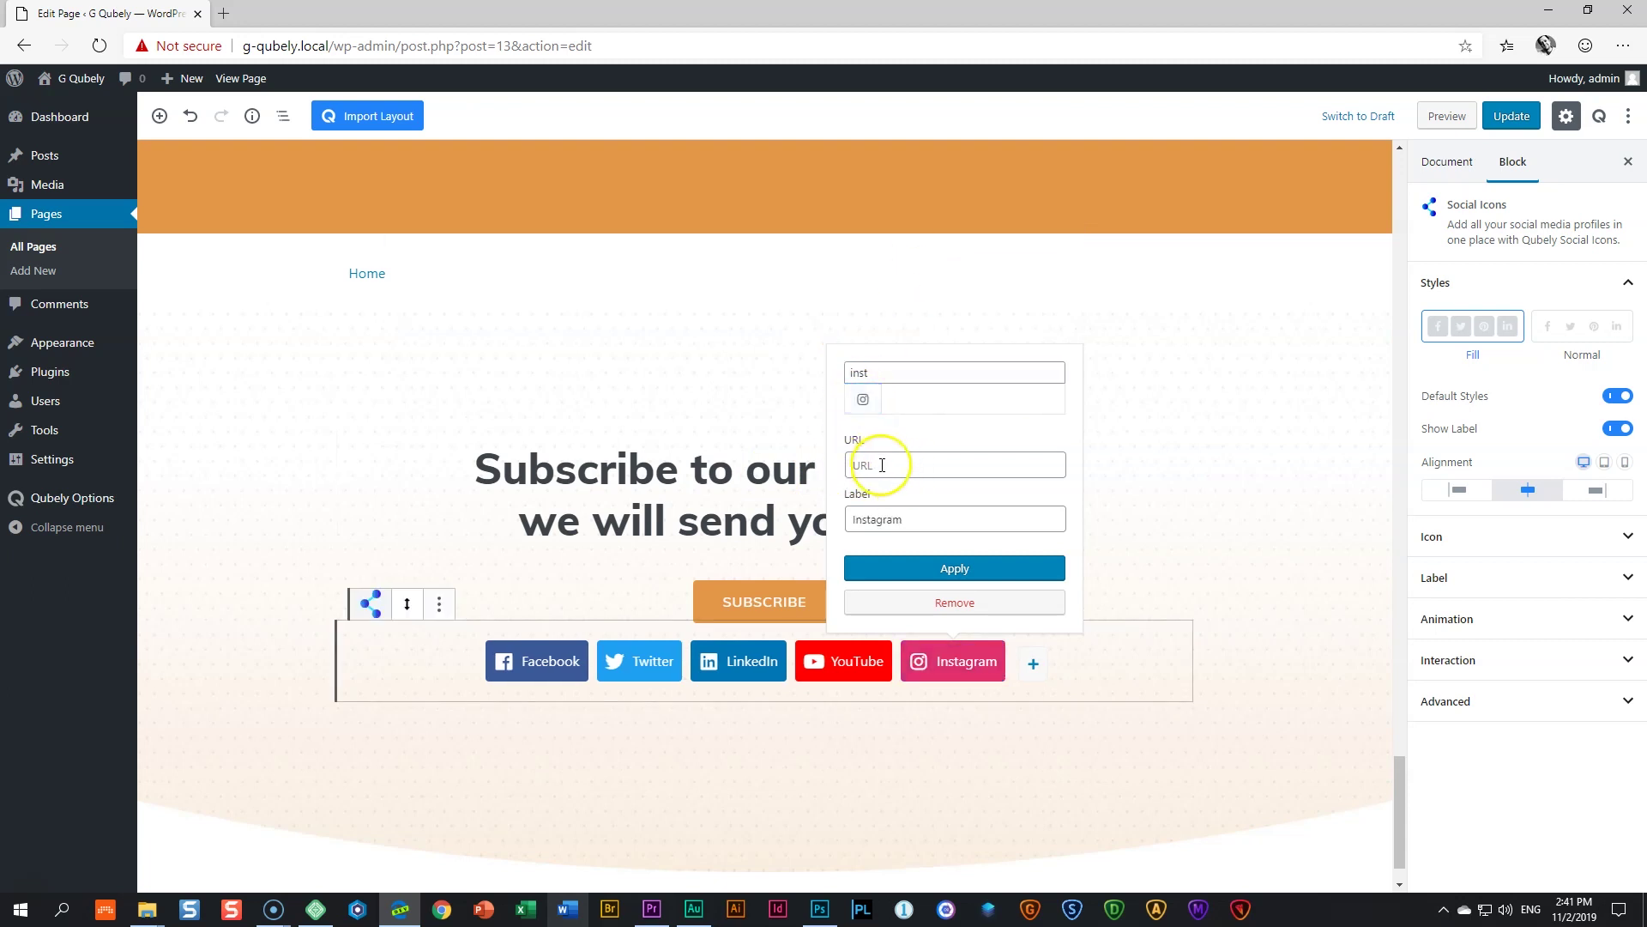
{"action": "left_click", "coordinate": [912, 568]}
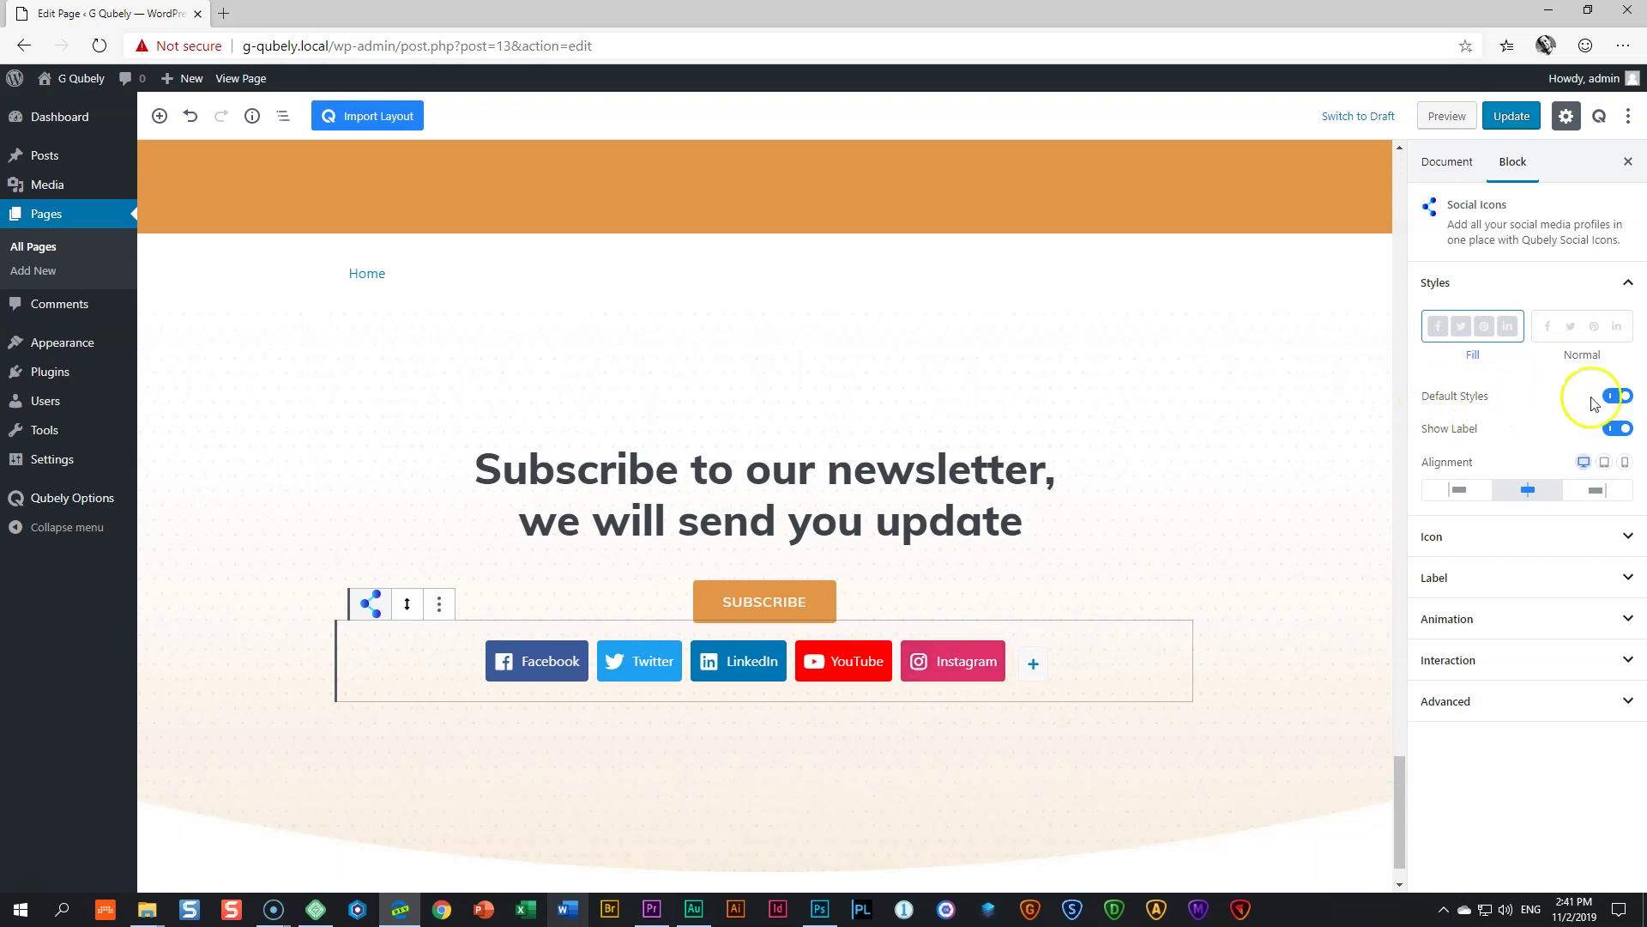
{"action": "left_click", "coordinate": [1617, 399]}
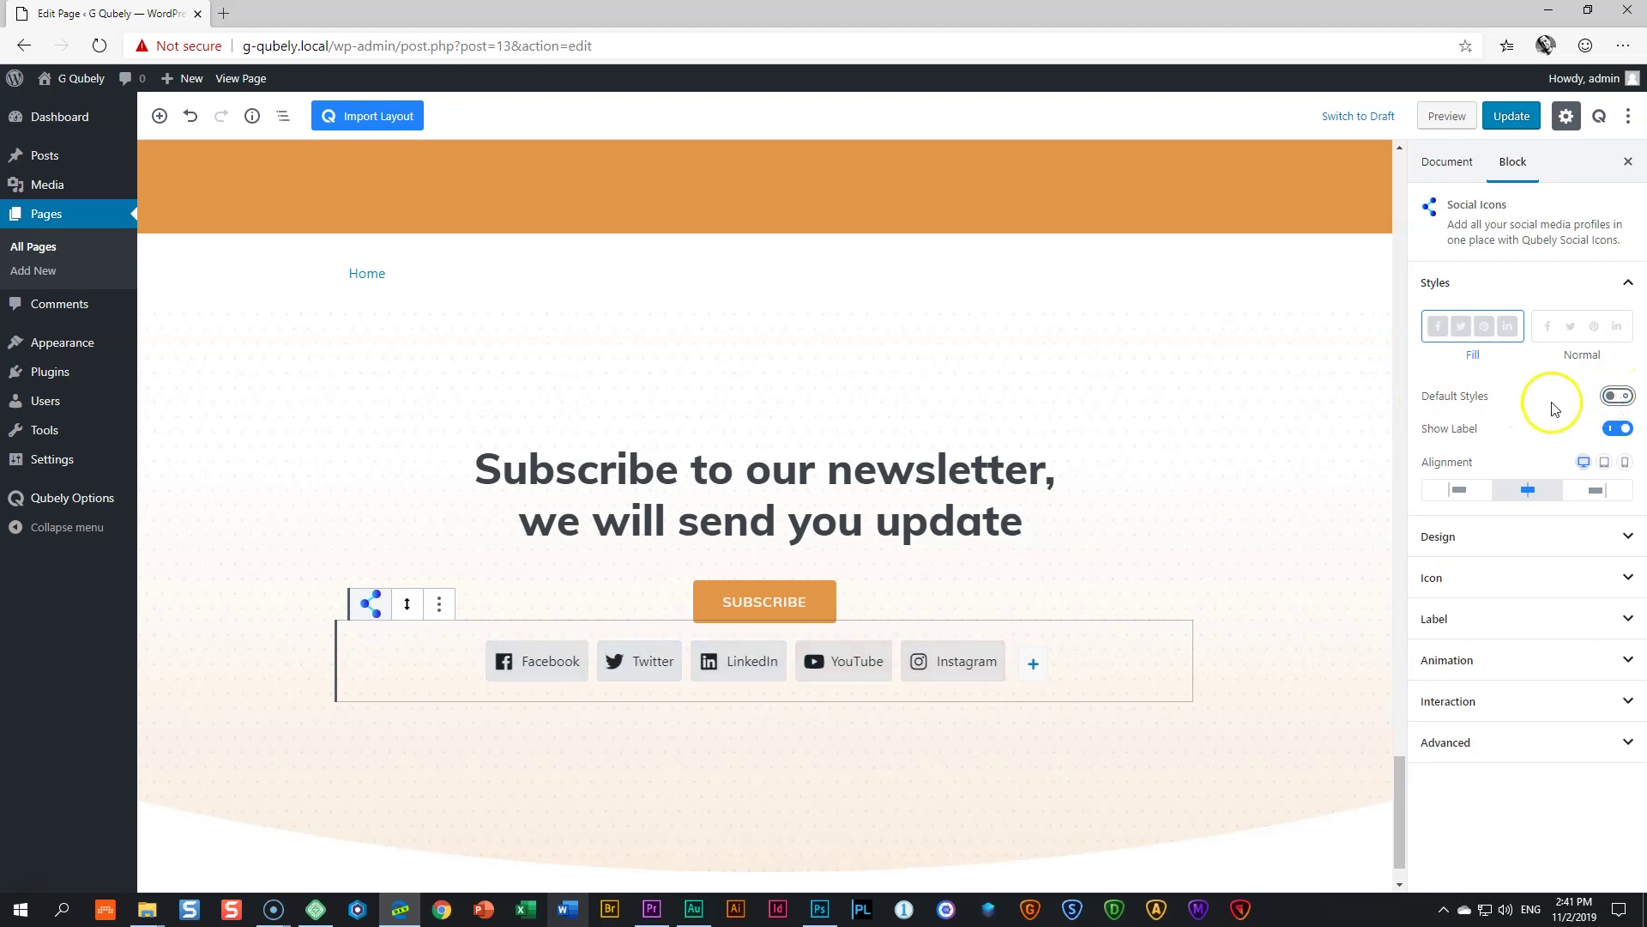
{"action": "left_click", "coordinate": [1618, 397]}
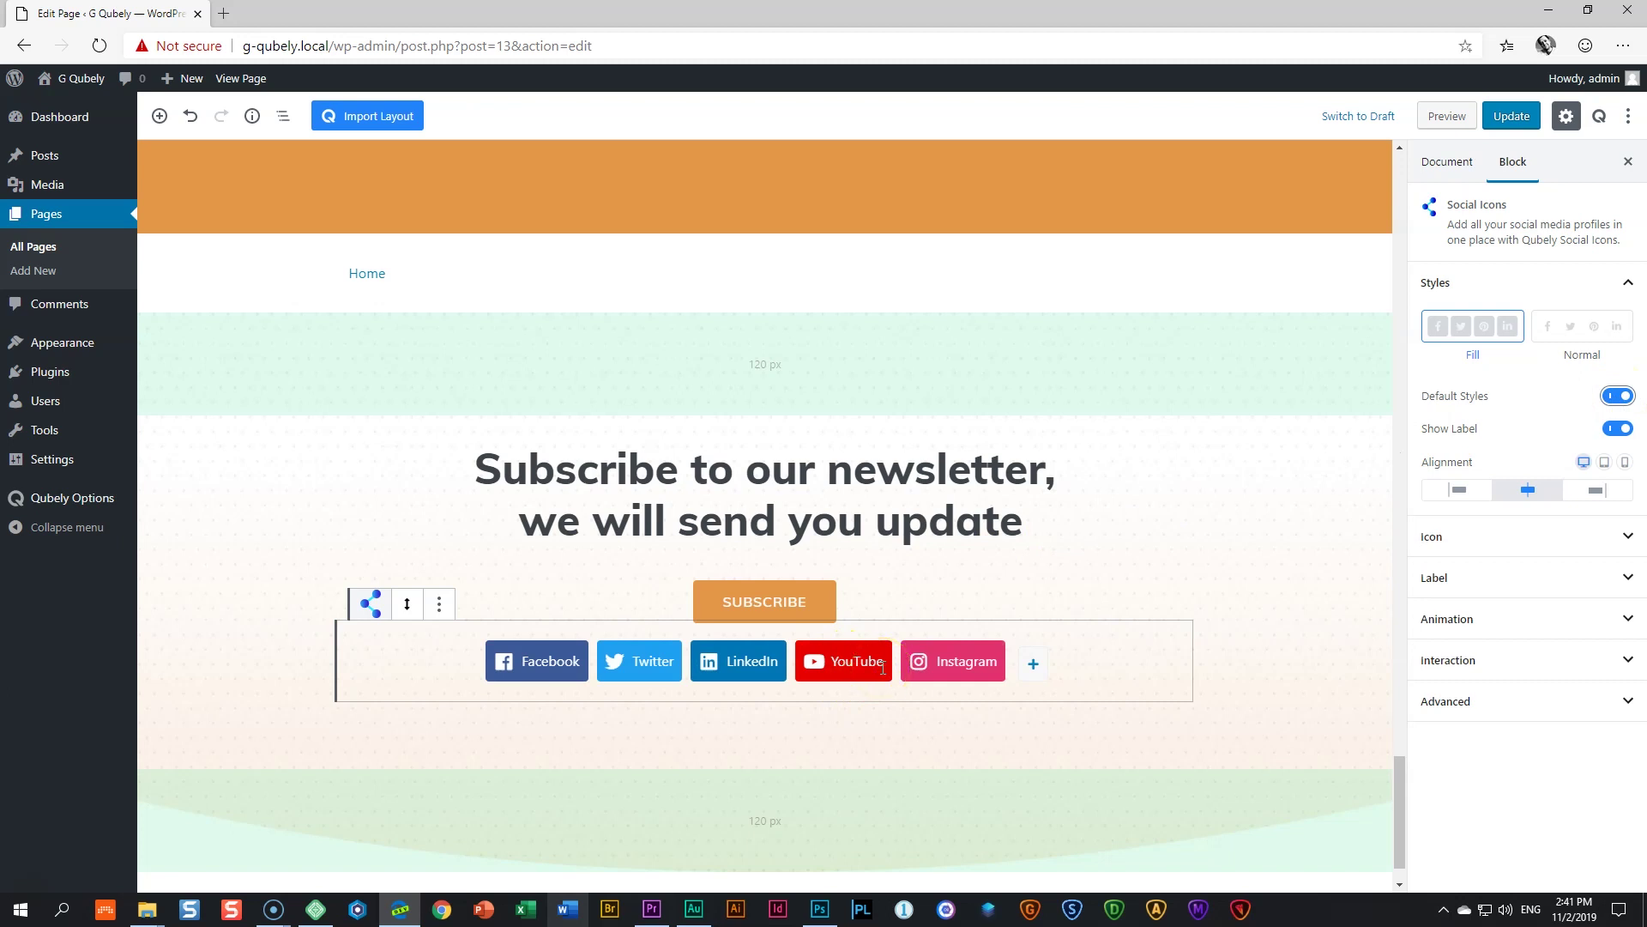
In the Icon panel, try small and large icon sizes, then keep medium.
{"action": "left_click", "coordinate": [1431, 281]}
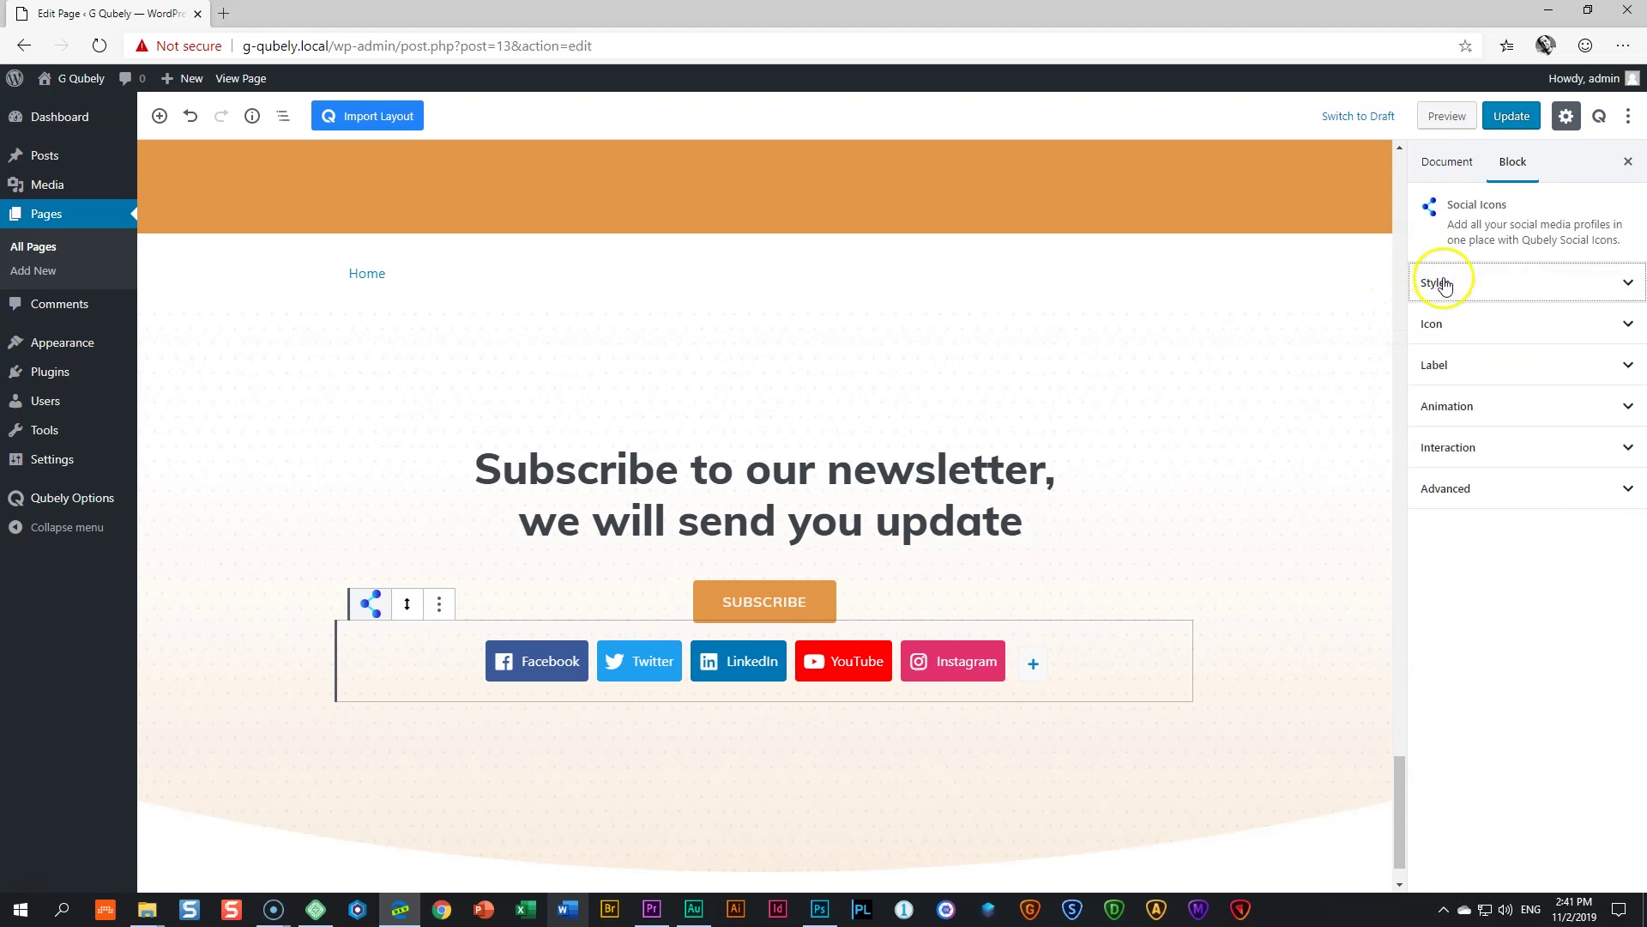
{"action": "left_click", "coordinate": [1444, 334]}
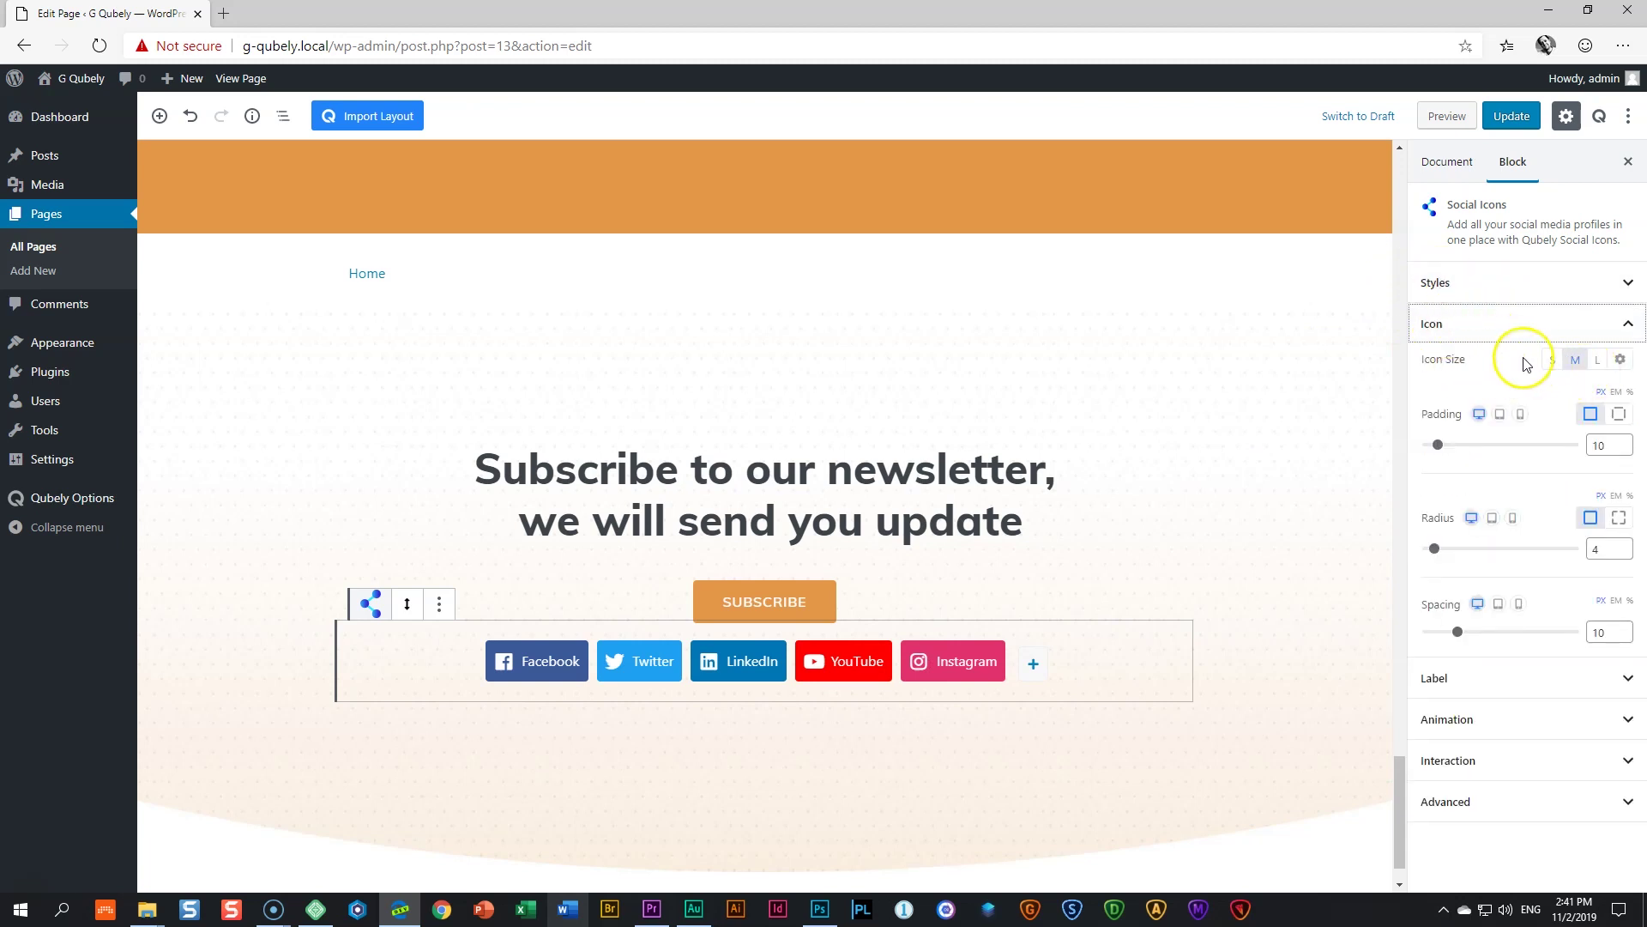
{"action": "left_click", "coordinate": [1555, 362]}
{"action": "left_click", "coordinate": [1575, 360]}
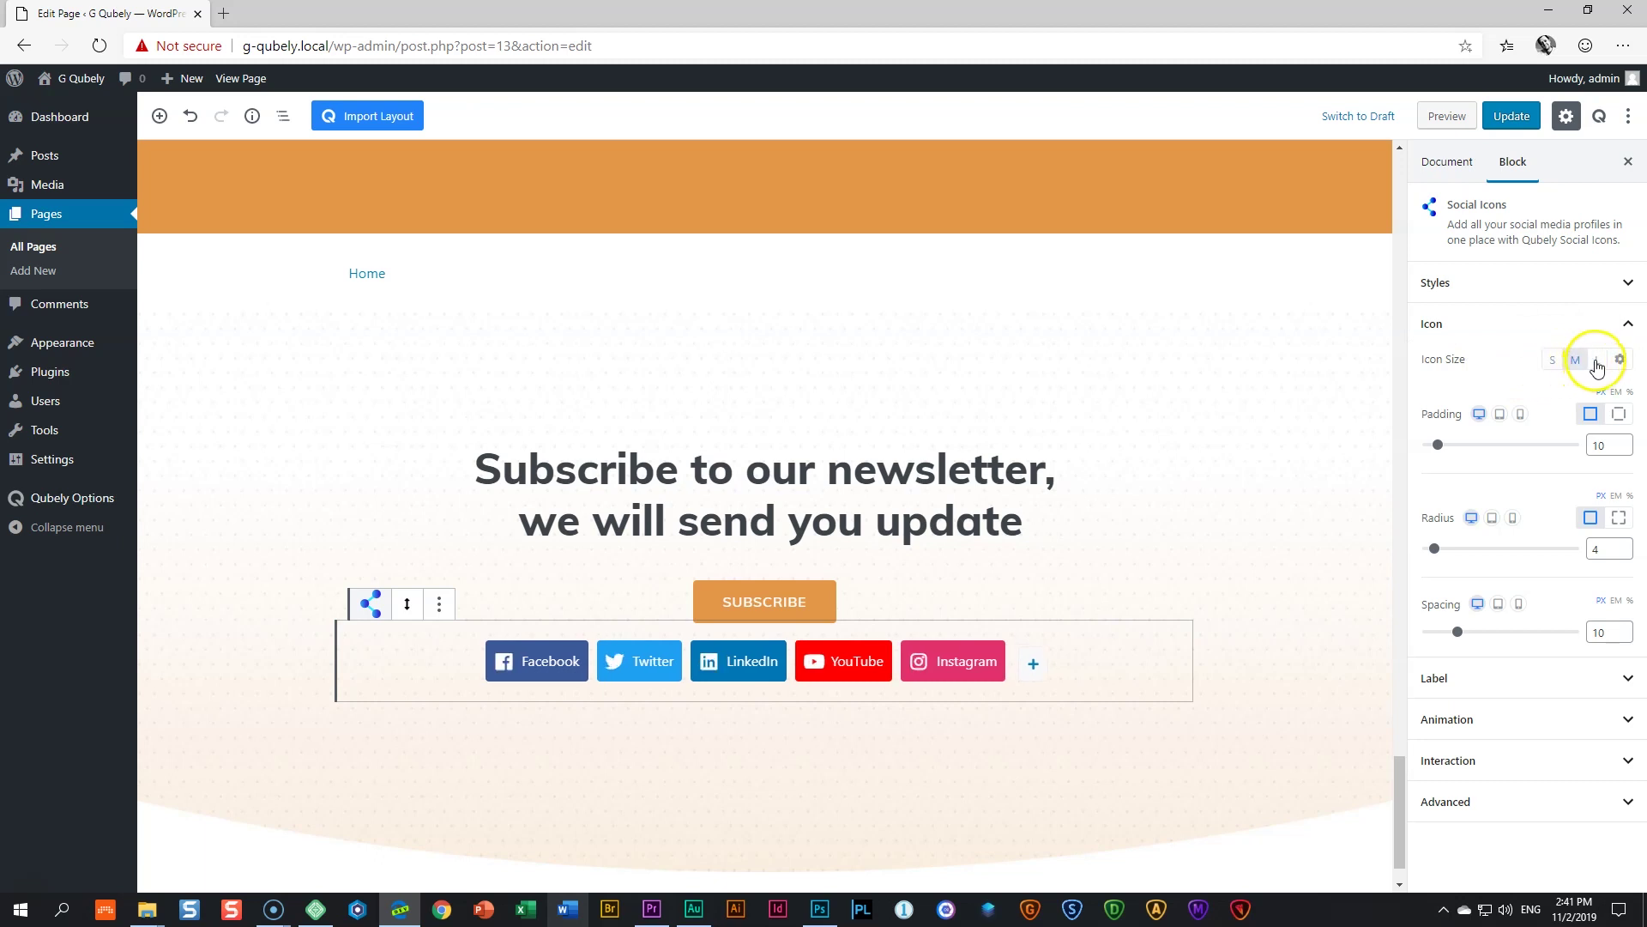
{"action": "left_click", "coordinate": [1598, 360]}
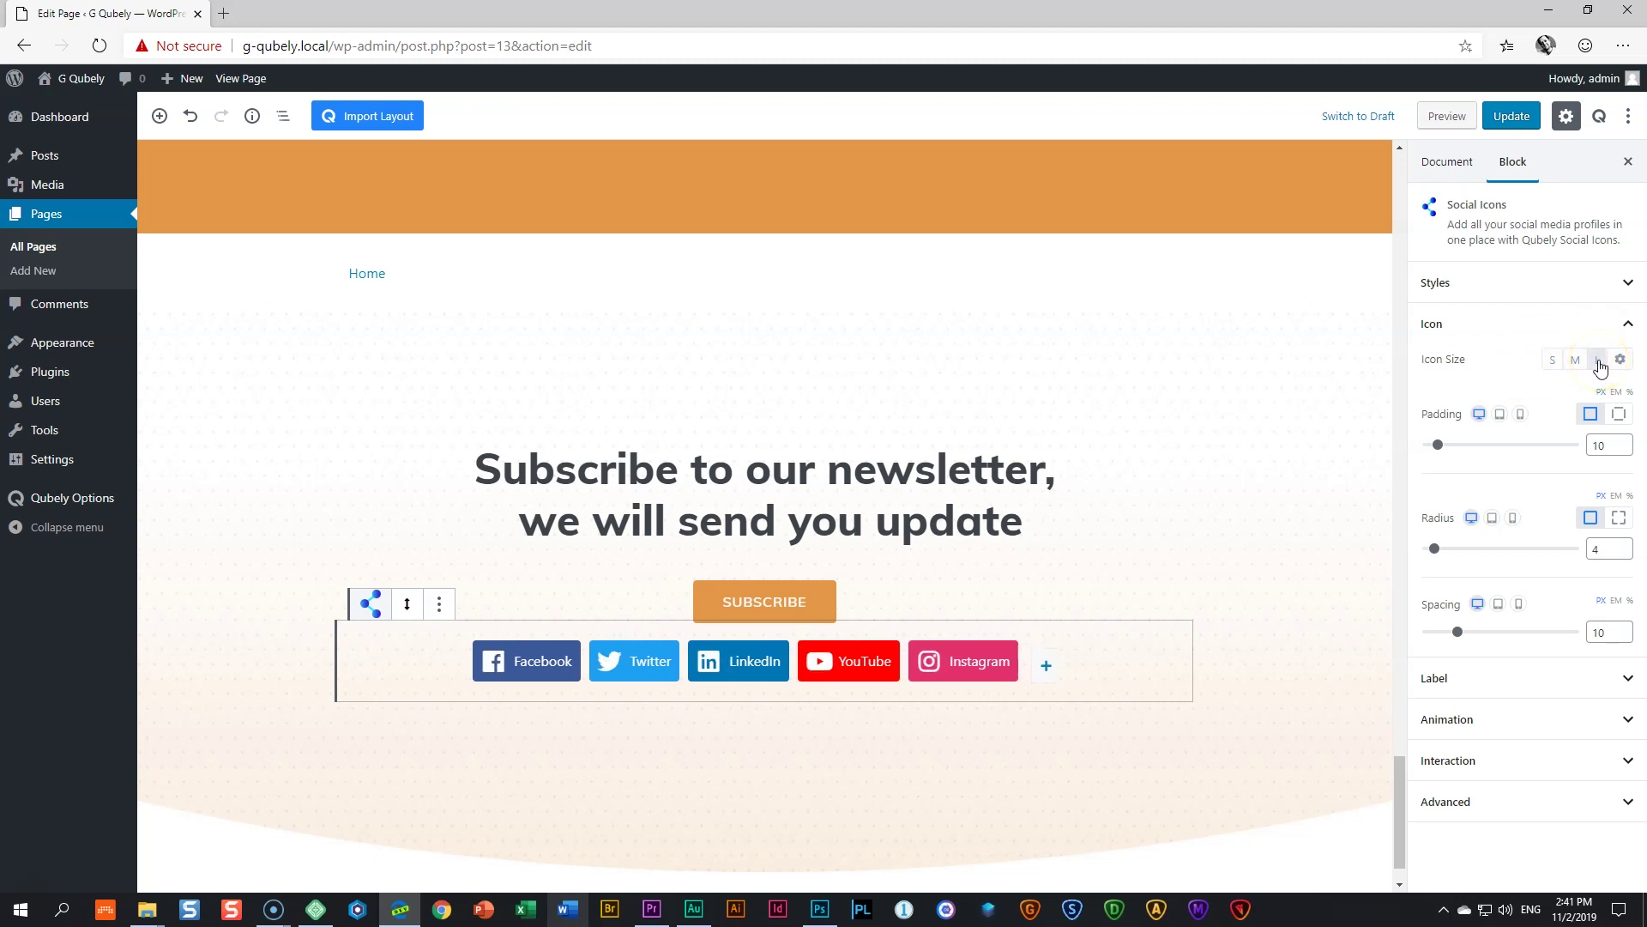
{"action": "left_click", "coordinate": [1575, 362]}
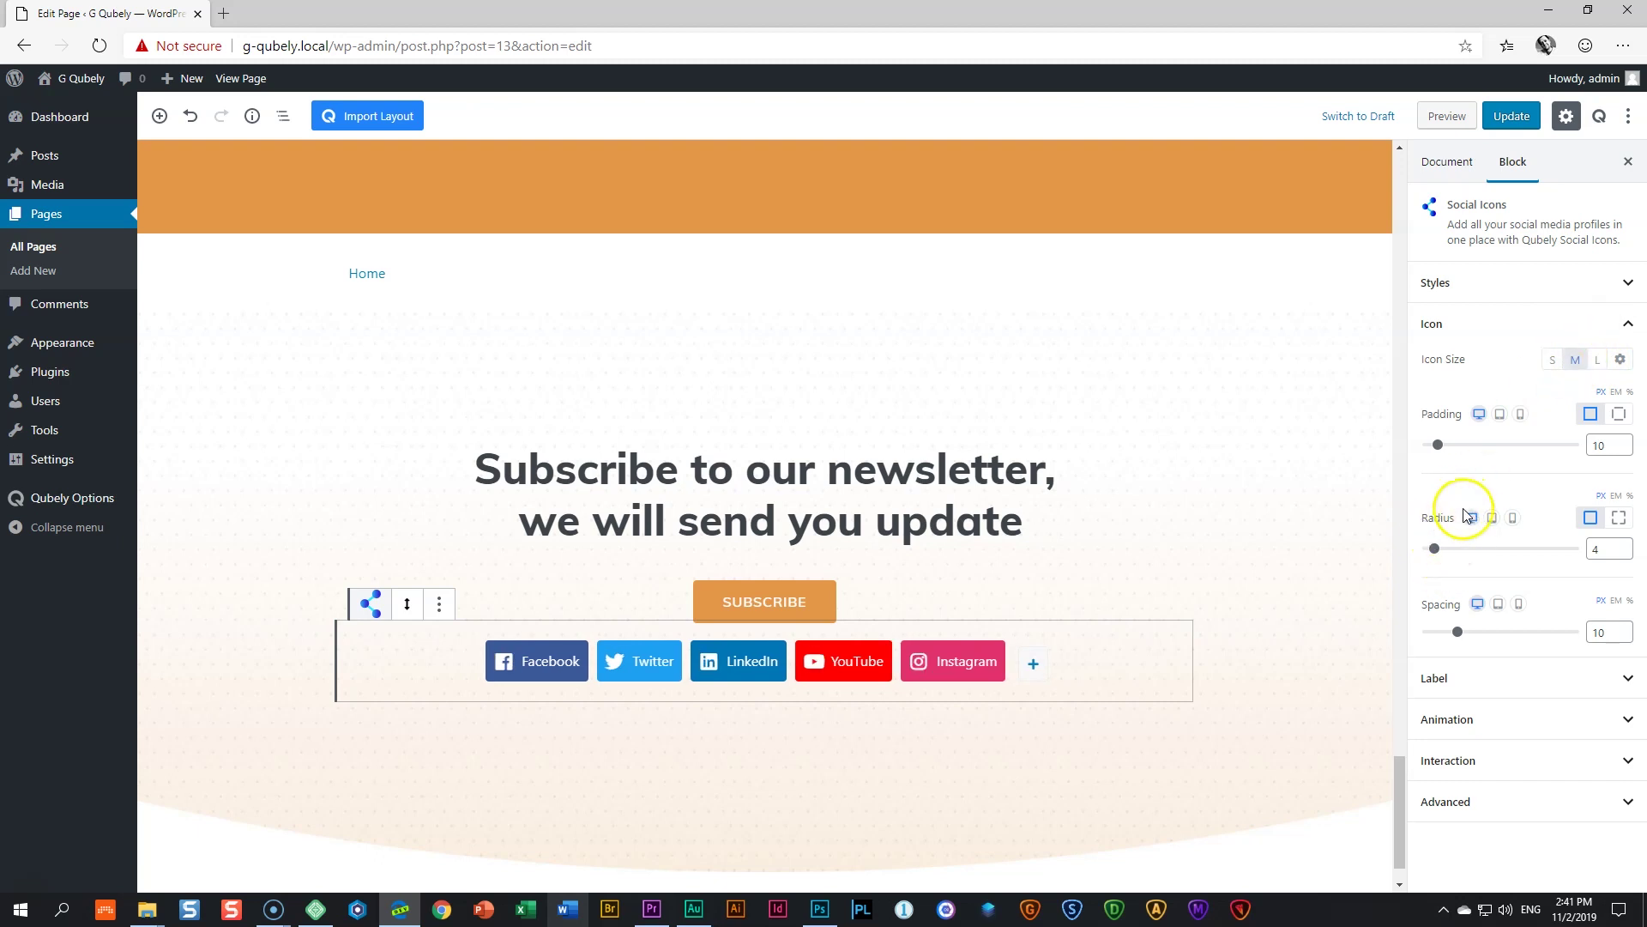
Set the icon padding to 12 as a single linked value.
{"action": "left_click", "coordinate": [1443, 445]}
{"action": "mouse_move", "coordinate": [1444, 452]}
{"action": "left_mouse_down"}
{"action": "mouse_move", "coordinate": [1459, 447]}
{"action": "mouse_move", "coordinate": [1442, 457]}
{"action": "left_mouse_up"}
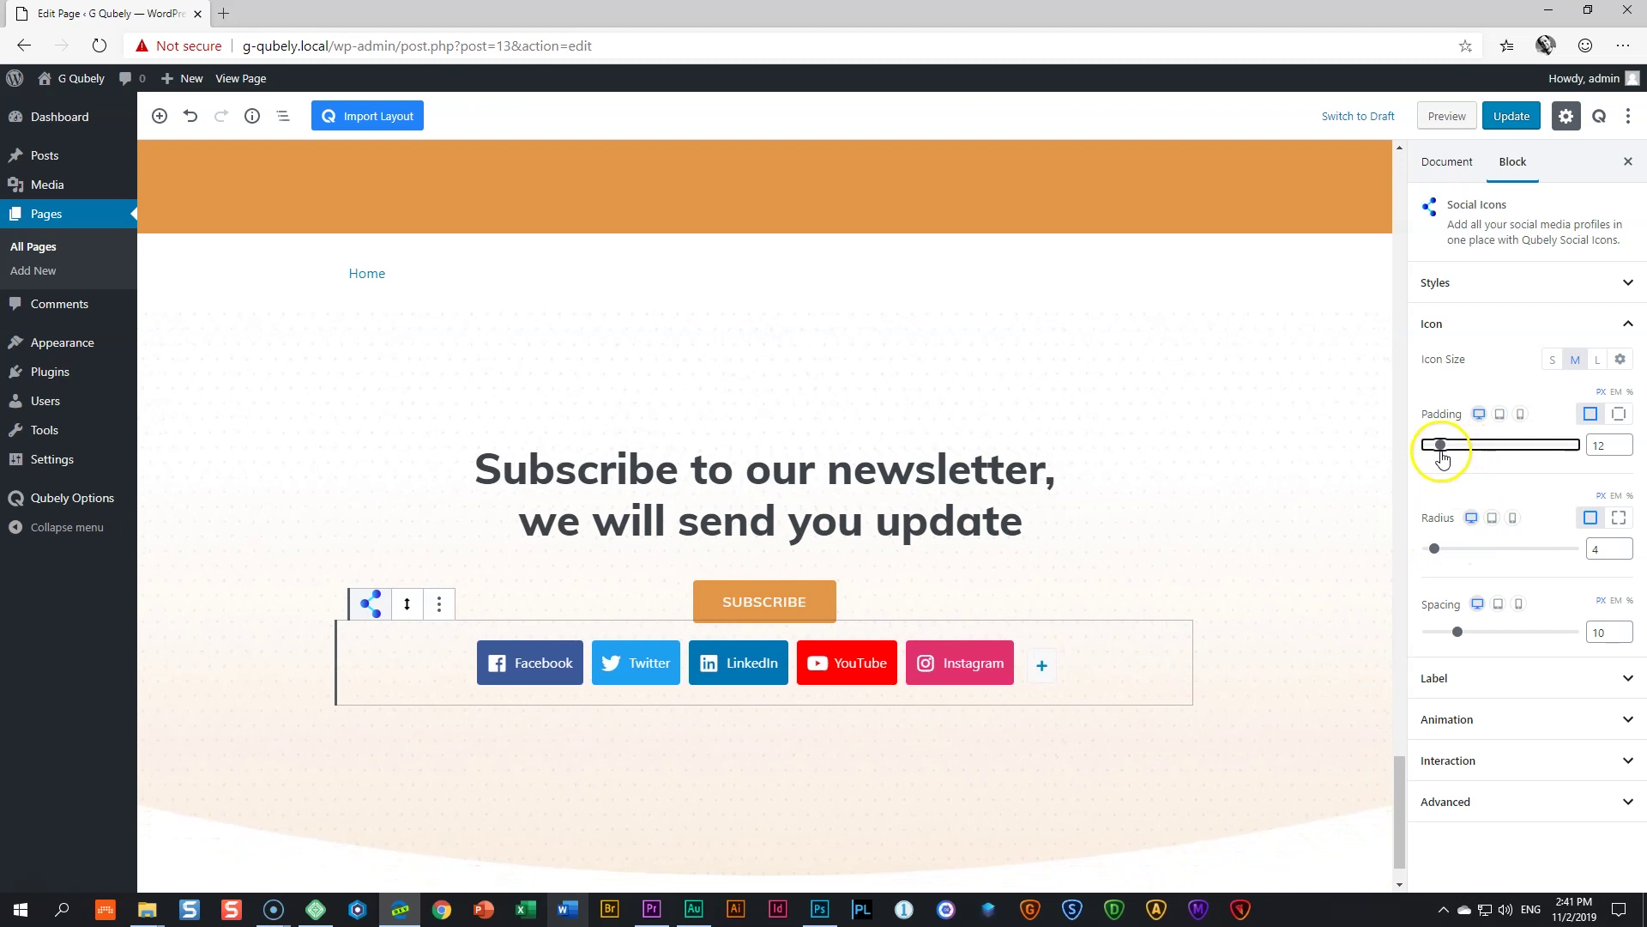
{"action": "left_click", "coordinate": [1619, 415]}
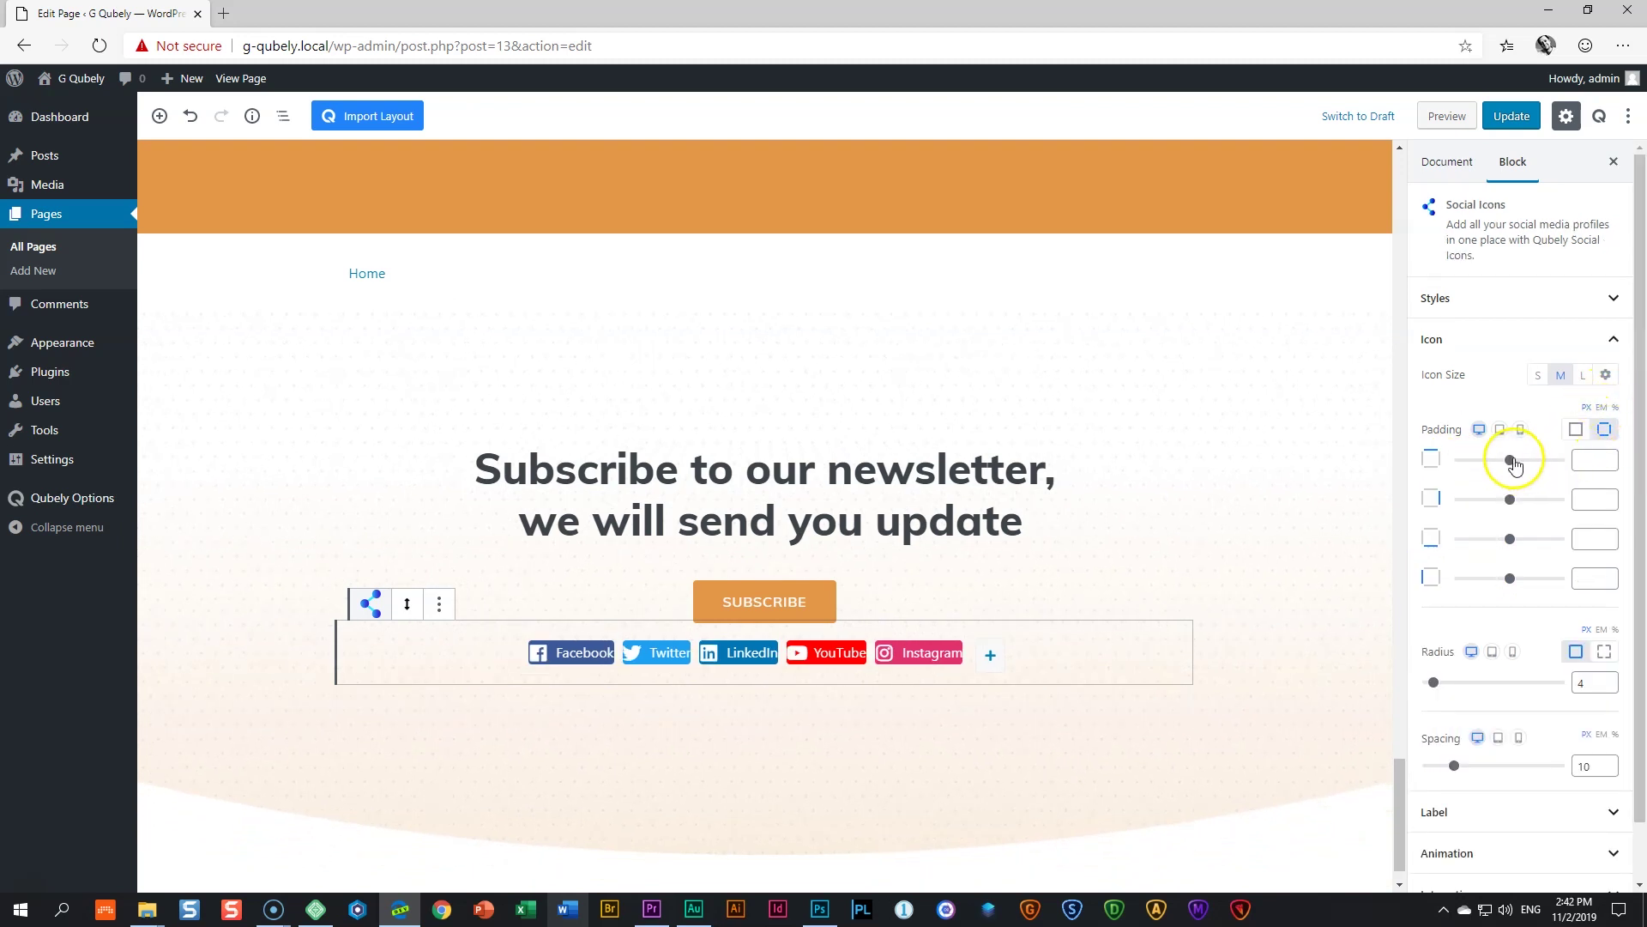
{"action": "left_click_drag", "start_coordinate": [1514, 463], "coordinate": [1519, 577]}
{"action": "left_click", "coordinate": [1576, 429]}
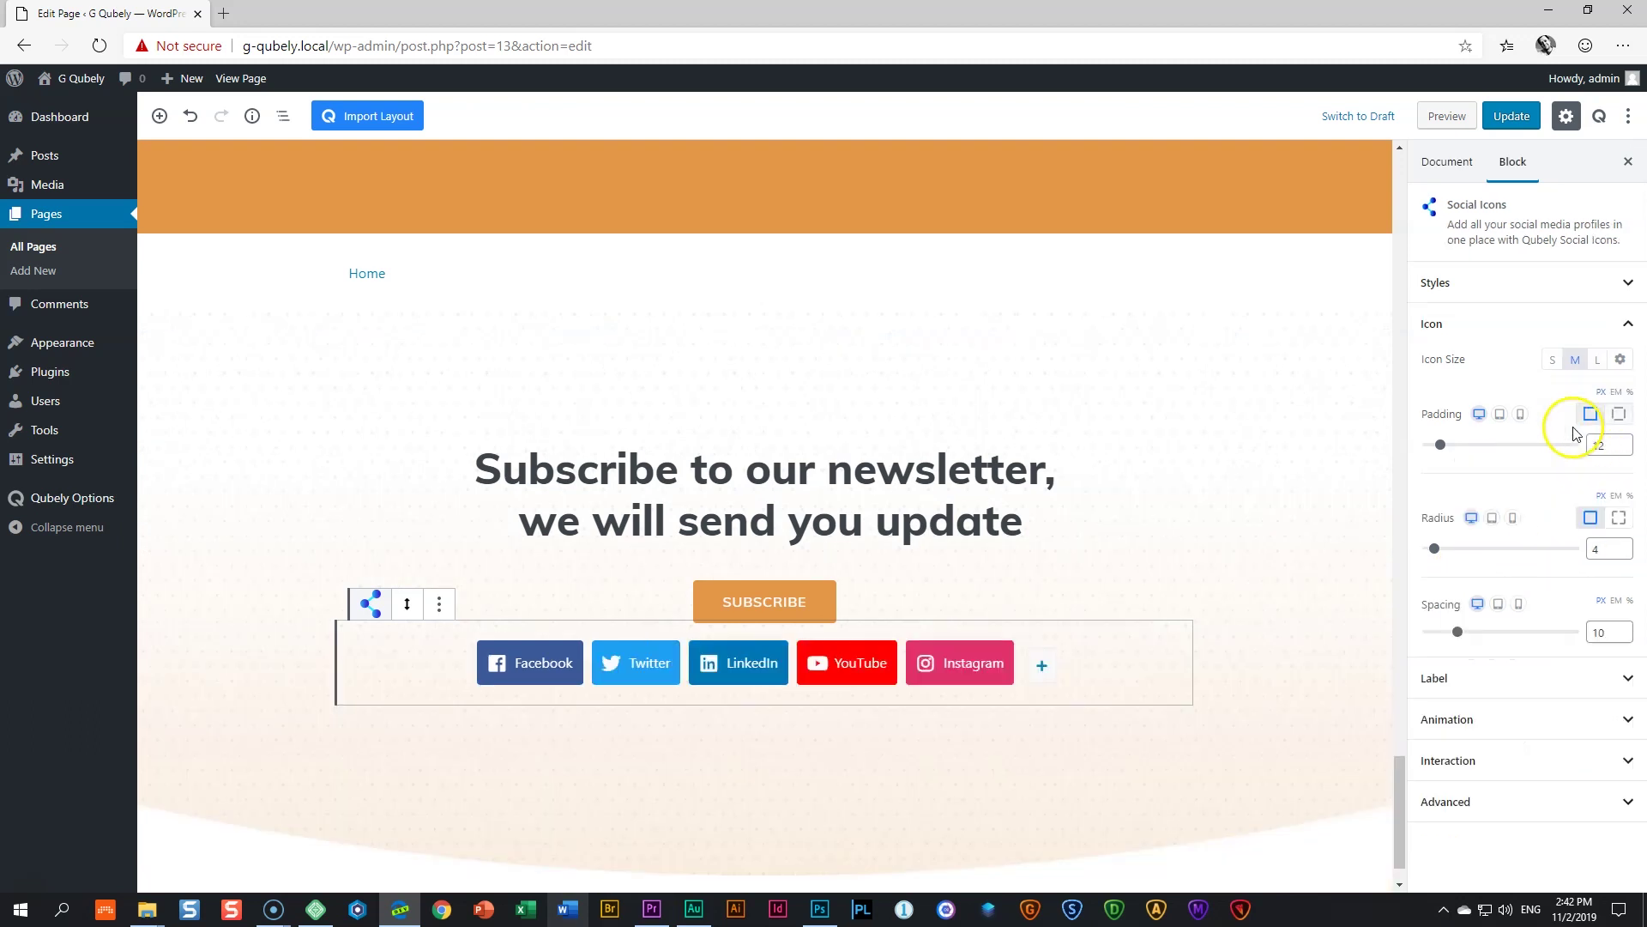
Make the icon corners square with radius 0 and widen the icon spacing to 17.
{"action": "mouse_move", "coordinate": [1436, 548]}
{"action": "left_mouse_down"}
{"action": "mouse_move", "coordinate": [1534, 563]}
{"action": "mouse_move", "coordinate": [1430, 567]}
{"action": "left_mouse_up"}
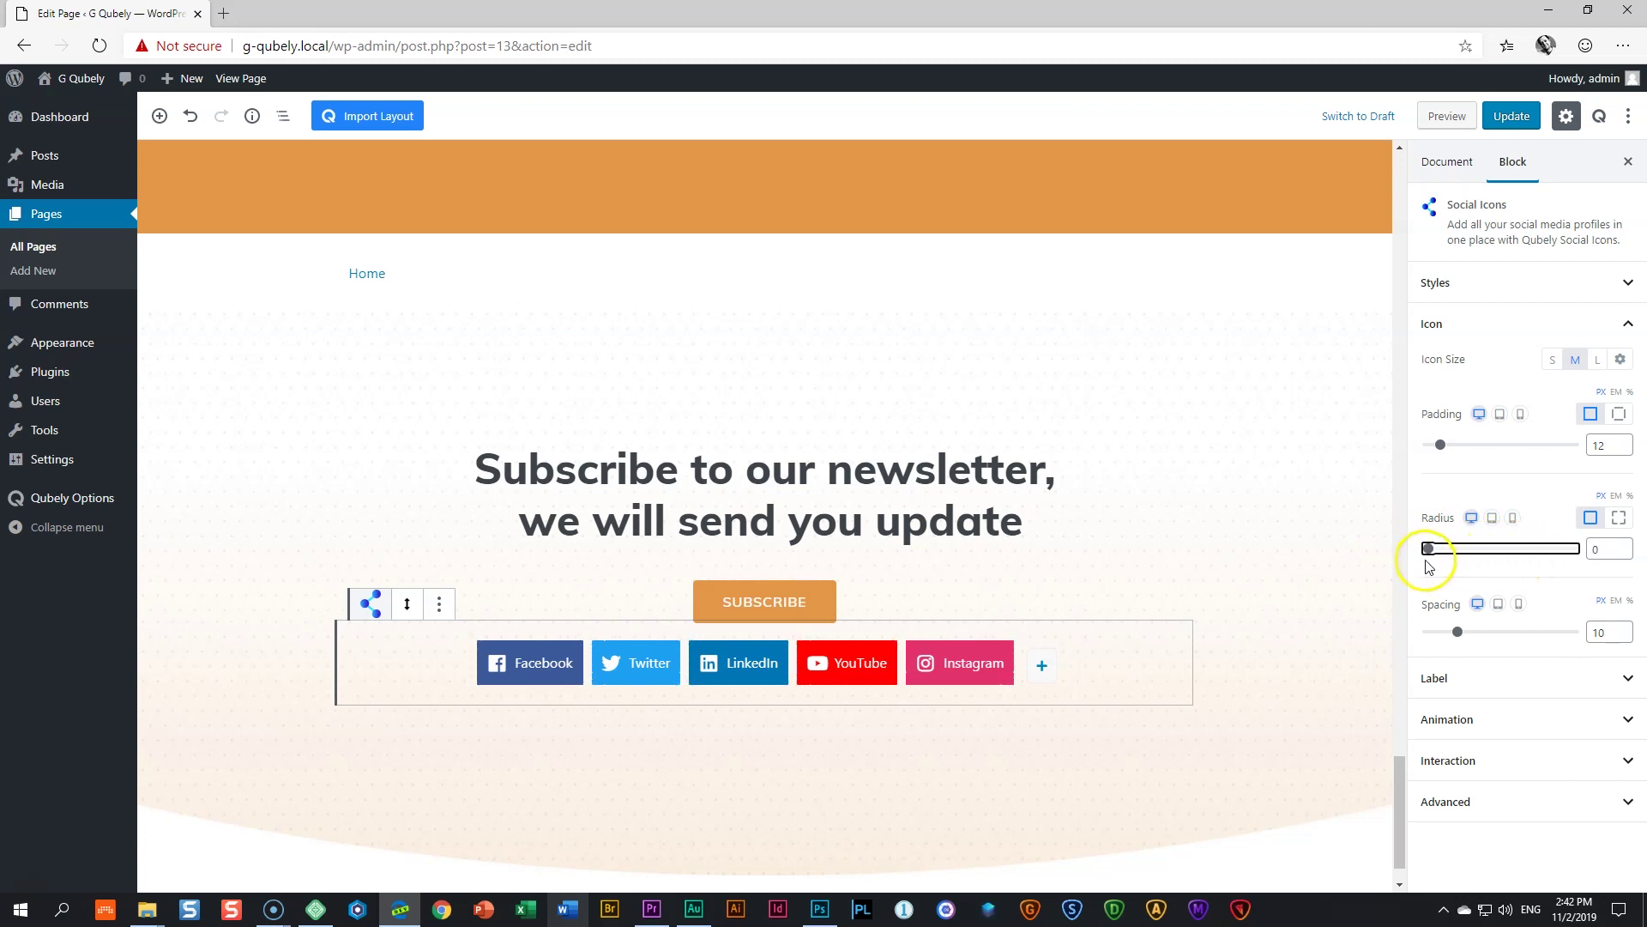
{"action": "left_click", "coordinate": [1619, 519]}
{"action": "mouse_move", "coordinate": [1504, 564]}
{"action": "left_mouse_down"}
{"action": "mouse_move", "coordinate": [1557, 568]}
{"action": "mouse_move", "coordinate": [1510, 563]}
{"action": "left_mouse_up"}
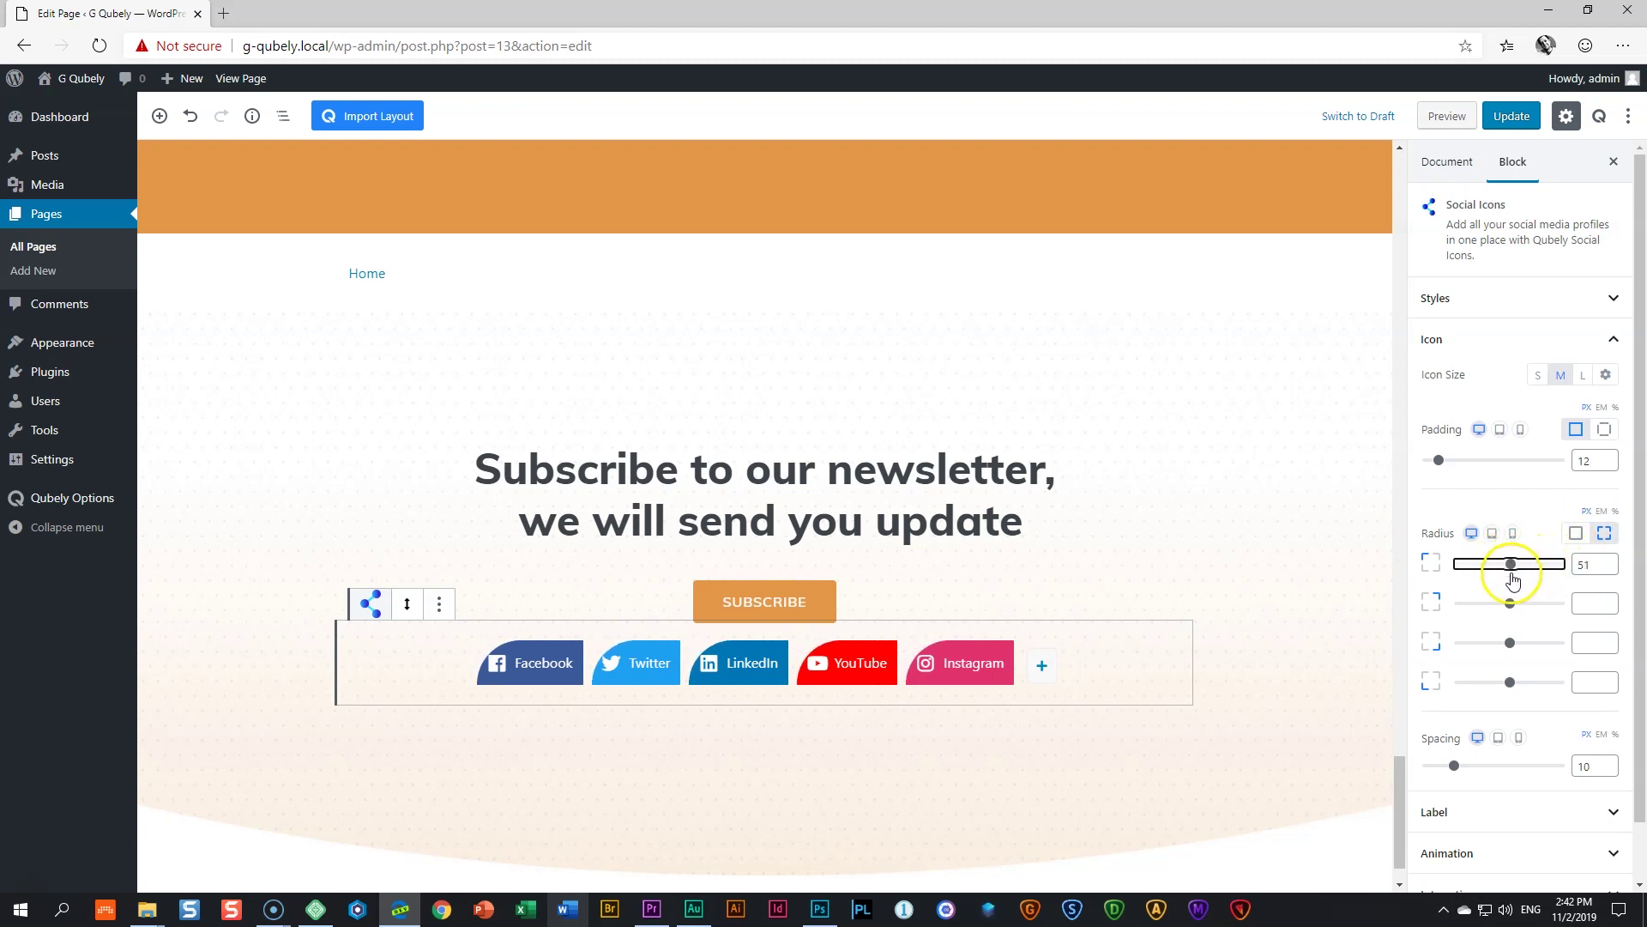
{"action": "mouse_move", "coordinate": [1510, 644]}
{"action": "left_mouse_down"}
{"action": "mouse_move", "coordinate": [1543, 644]}
{"action": "mouse_move", "coordinate": [1517, 643]}
{"action": "left_mouse_up"}
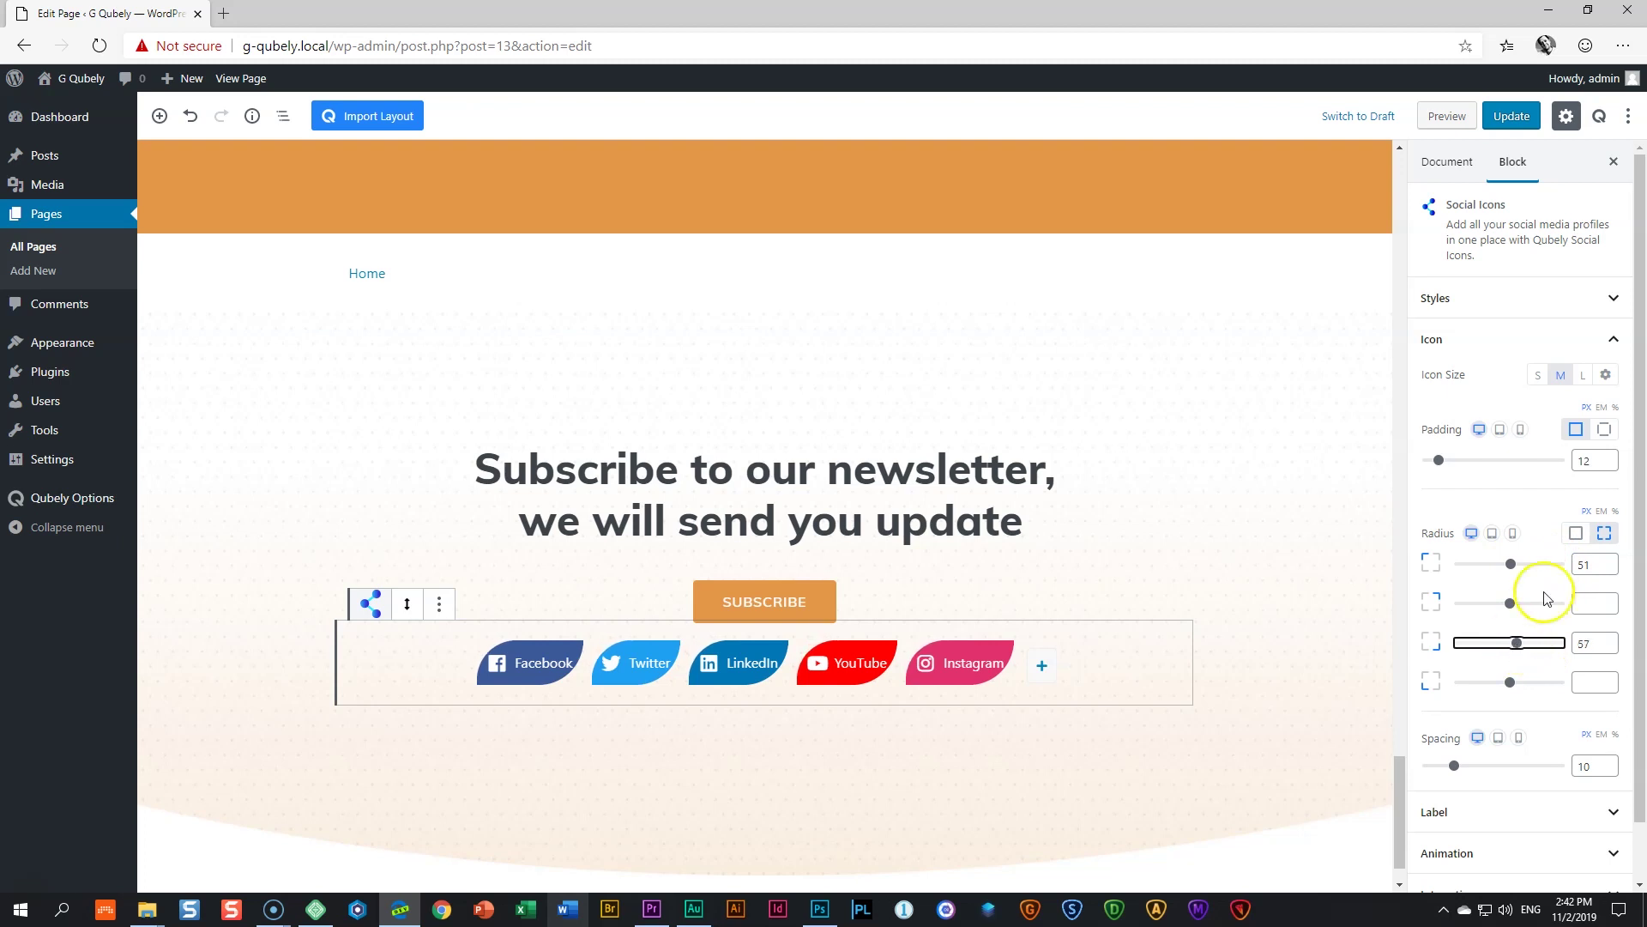
{"action": "left_click", "coordinate": [1576, 533]}
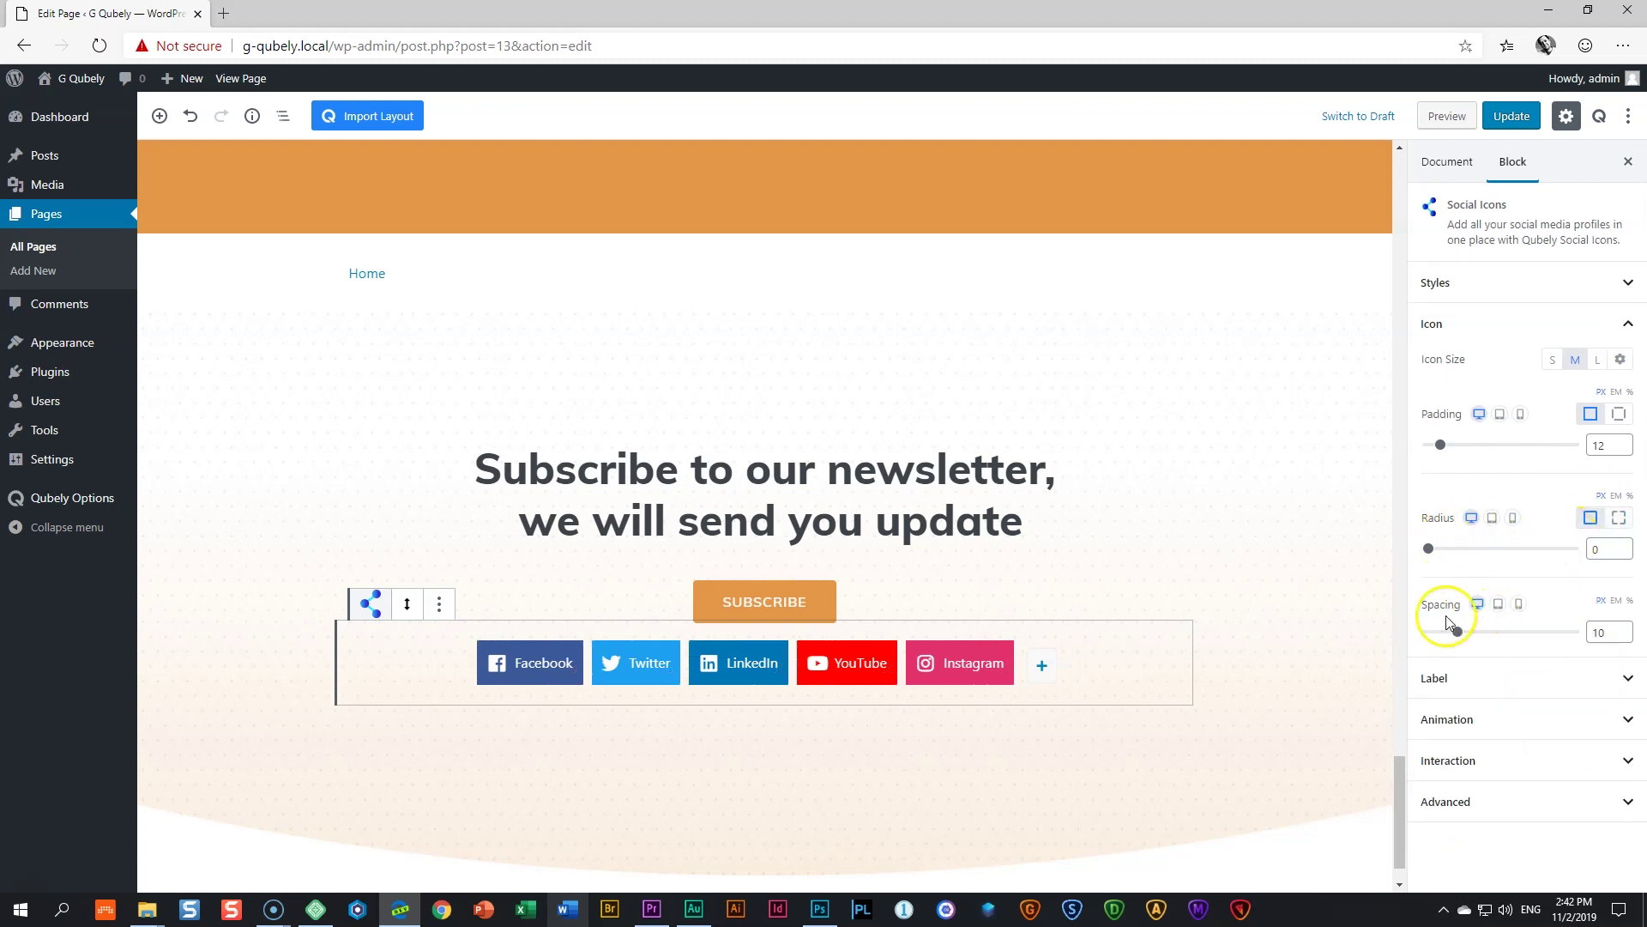
{"action": "left_click_drag", "start_coordinate": [1457, 631], "coordinate": [1481, 632]}
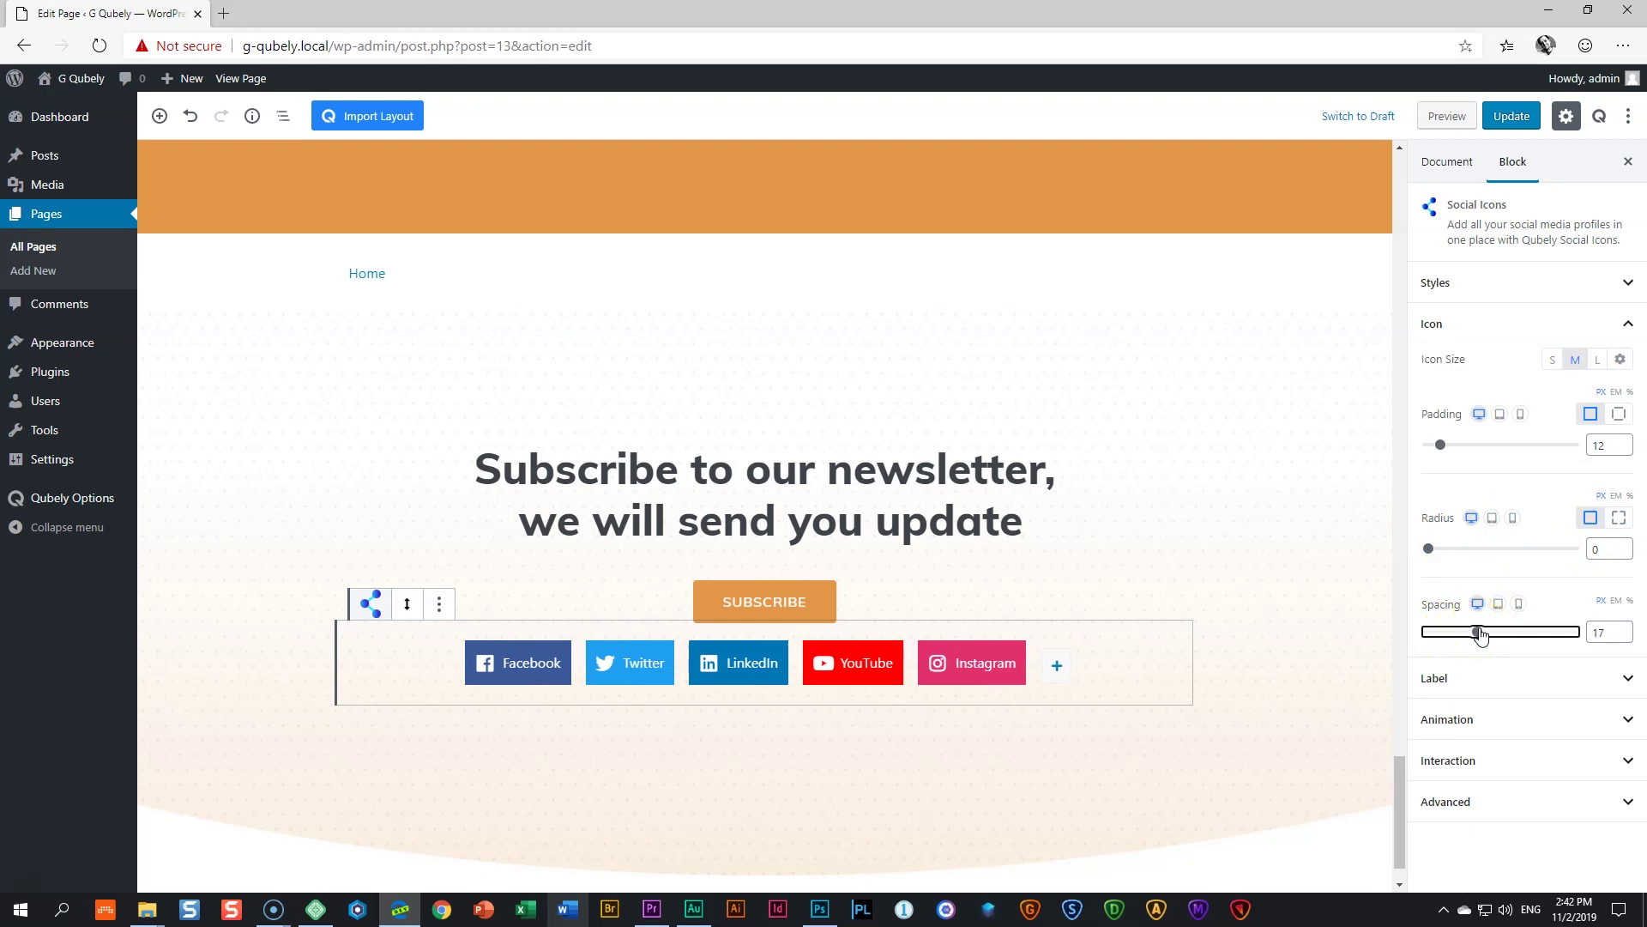
In the Label settings, adjust the label spacing to 14.
{"action": "left_click", "coordinate": [1467, 326]}
{"action": "left_click", "coordinate": [1468, 368]}
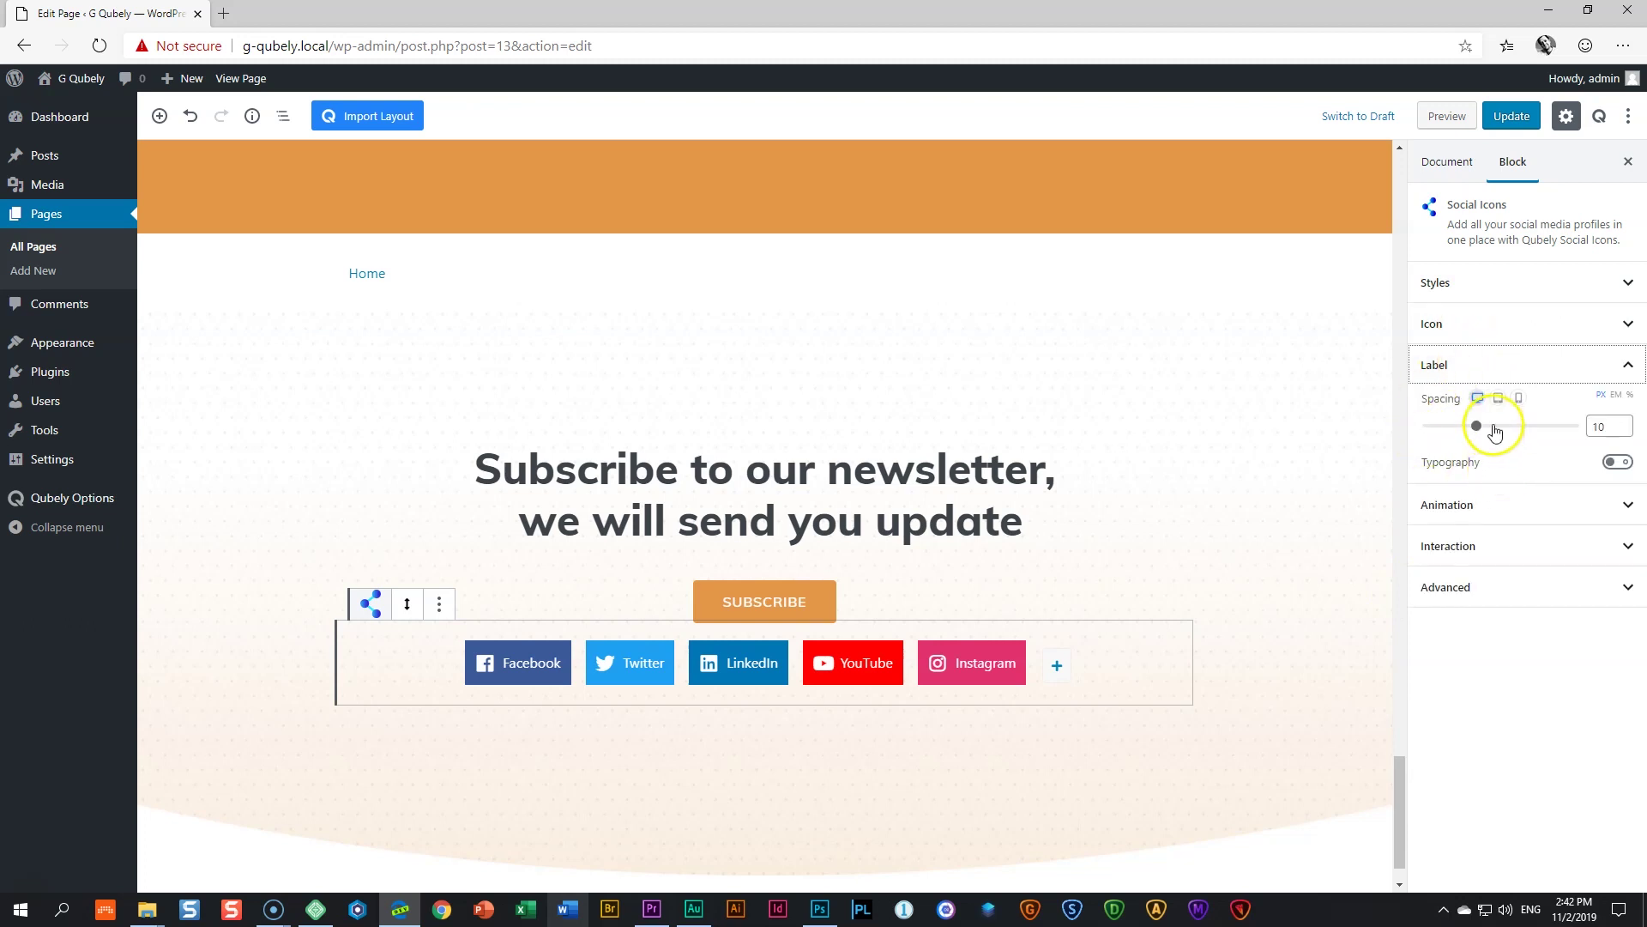
{"action": "left_click", "coordinate": [1477, 426]}
{"action": "left_click_drag", "start_coordinate": [1478, 426], "coordinate": [1519, 426]}
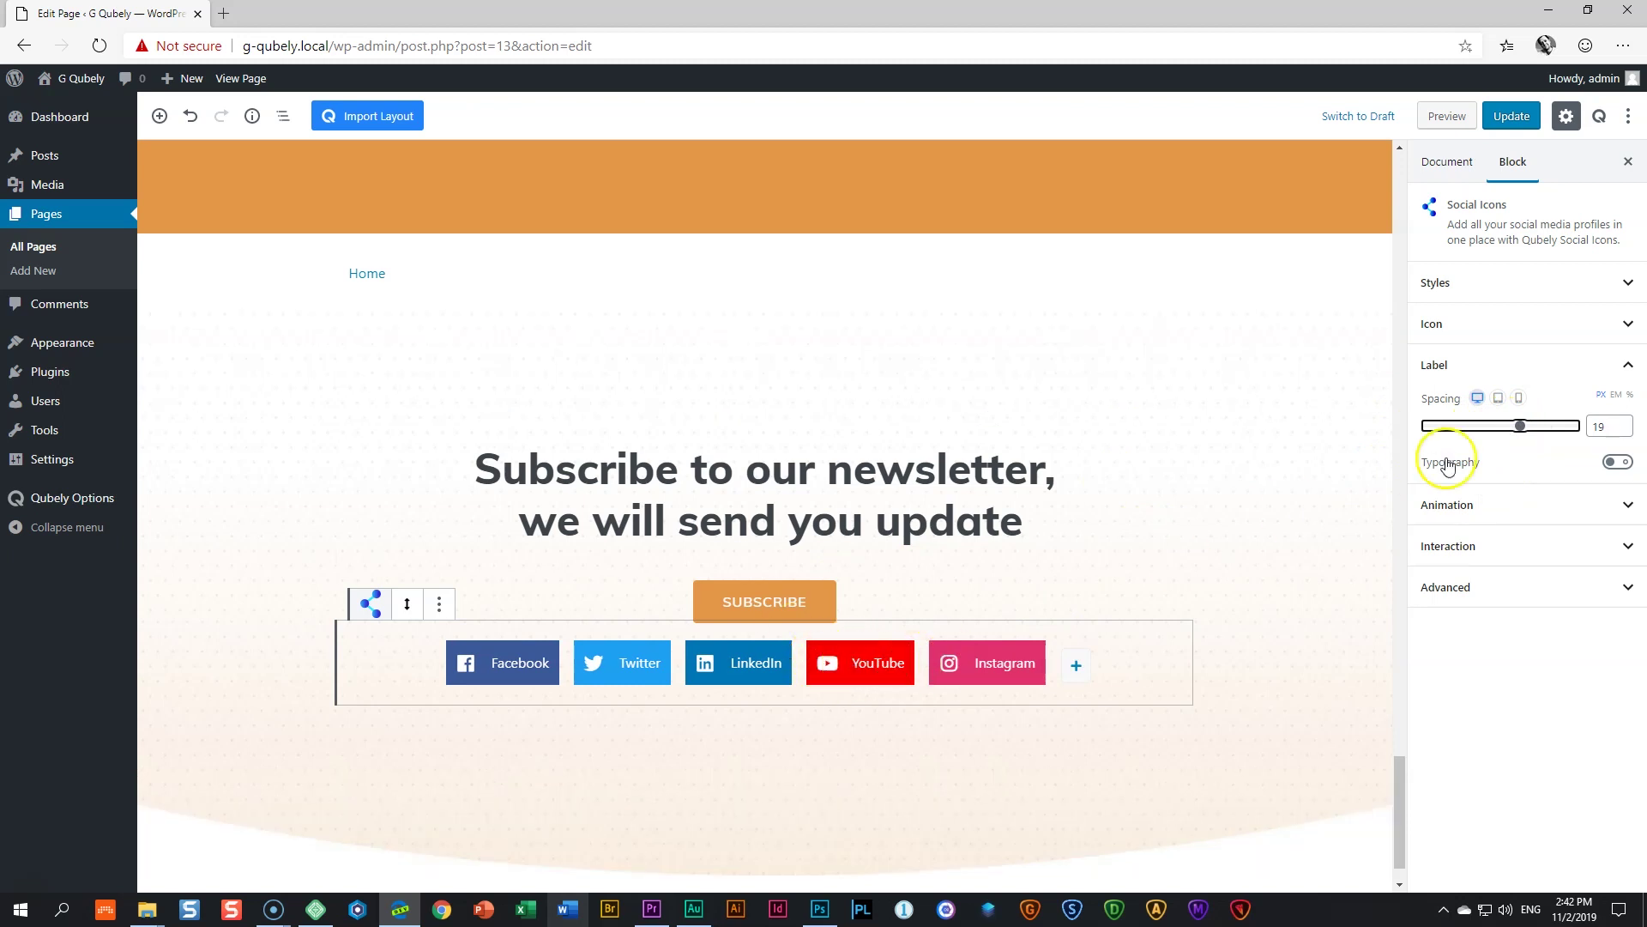
{"action": "mouse_move", "coordinate": [1522, 426]}
{"action": "left_mouse_down"}
{"action": "mouse_move", "coordinate": [1561, 429]}
{"action": "mouse_move", "coordinate": [1494, 428]}
{"action": "left_mouse_up"}
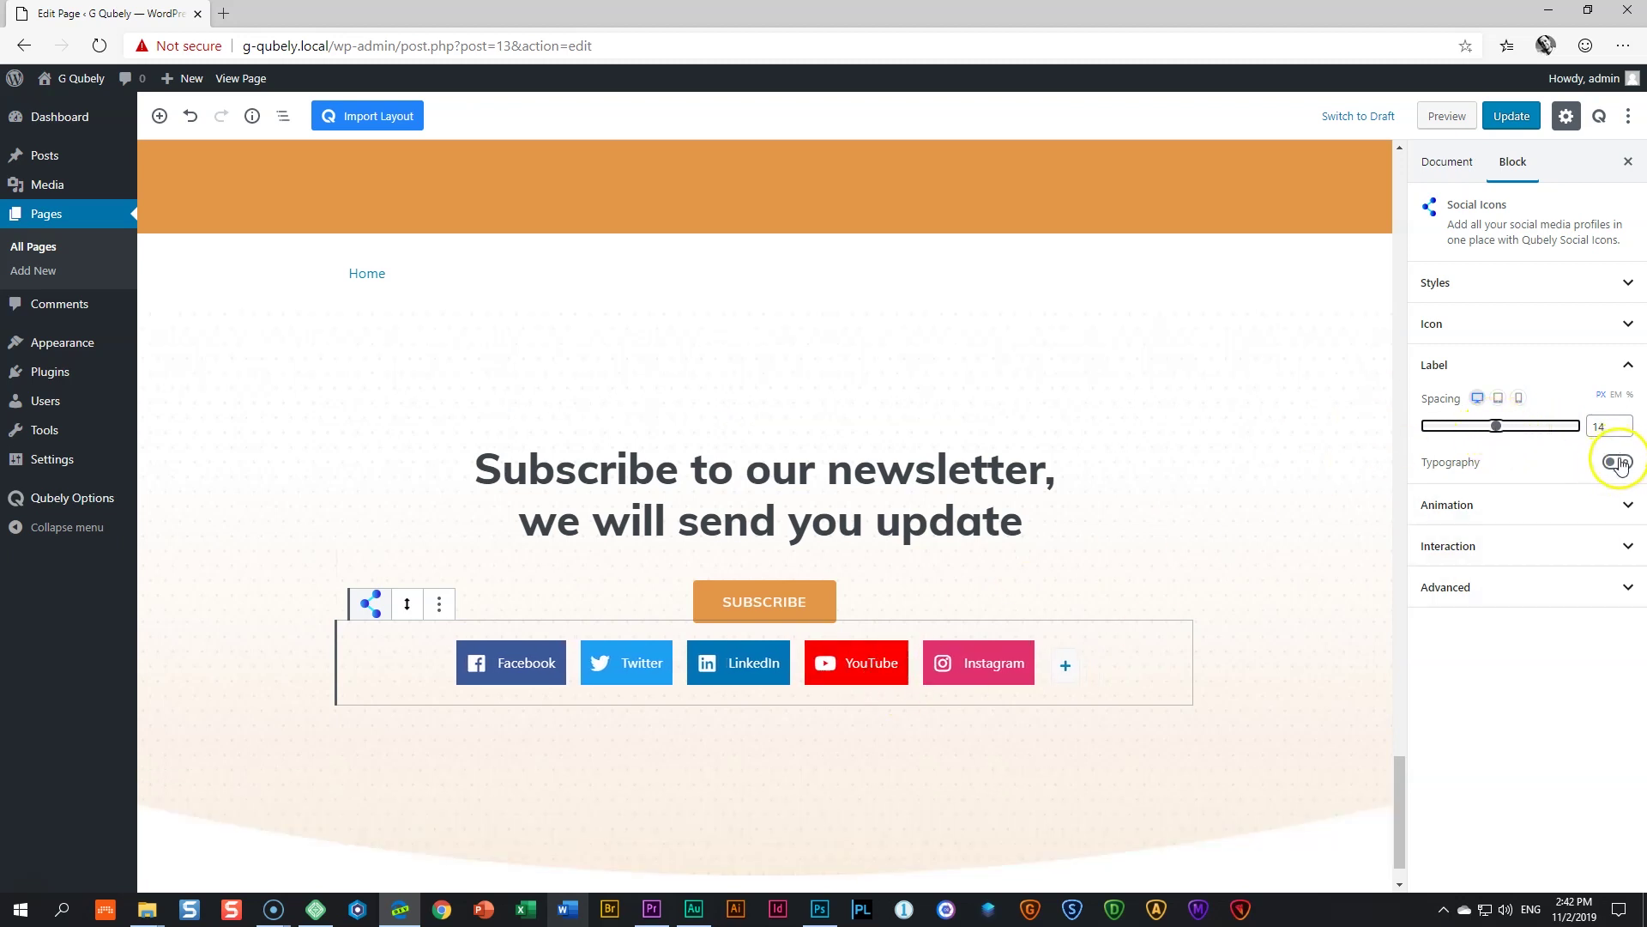
Enable custom label typography with Verdana, size 18 and font weight 200.
{"action": "left_click", "coordinate": [1617, 464]}
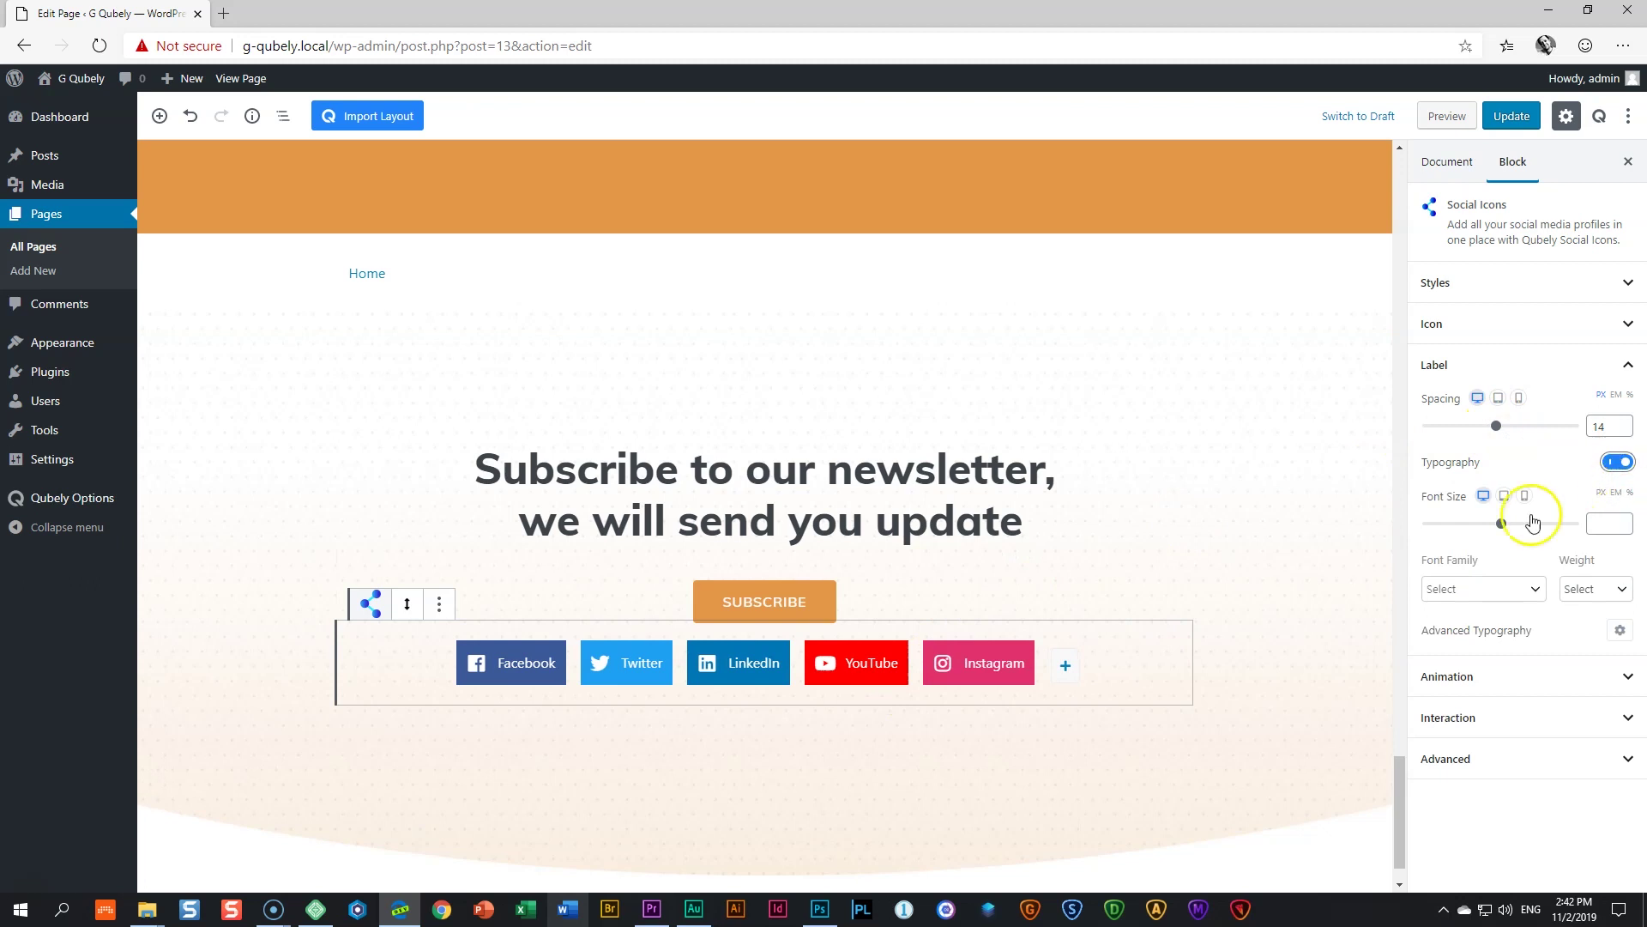
{"action": "left_click_drag", "start_coordinate": [1502, 529], "coordinate": [1433, 525]}
{"action": "left_click", "coordinate": [1469, 590]}
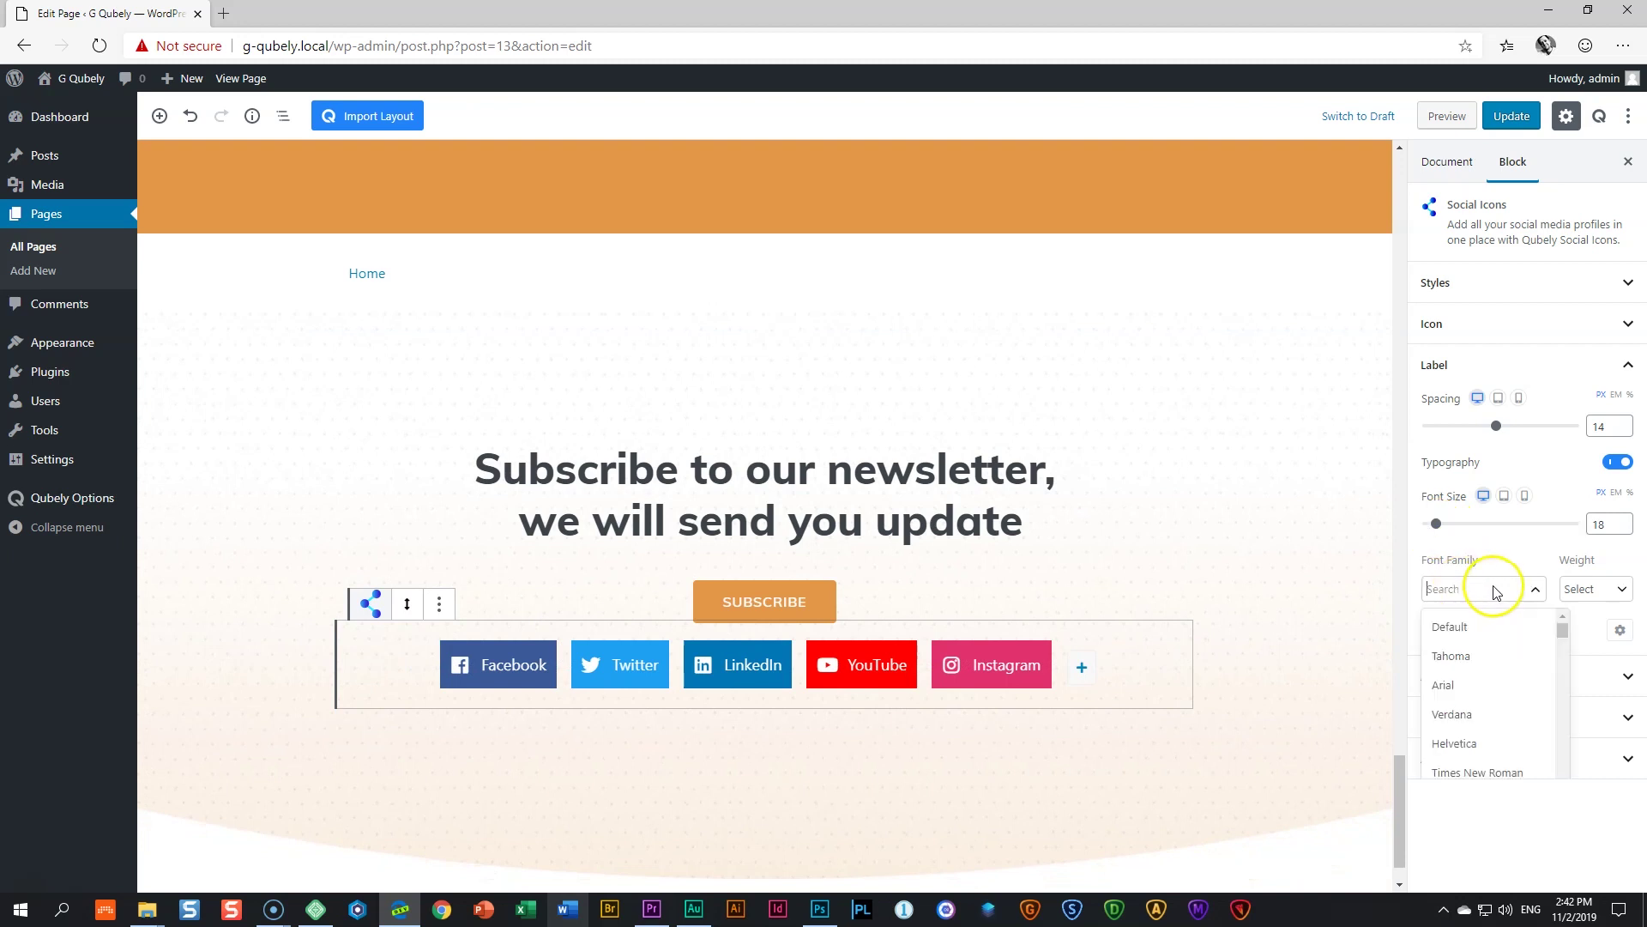
{"action": "left_click", "coordinate": [1494, 730]}
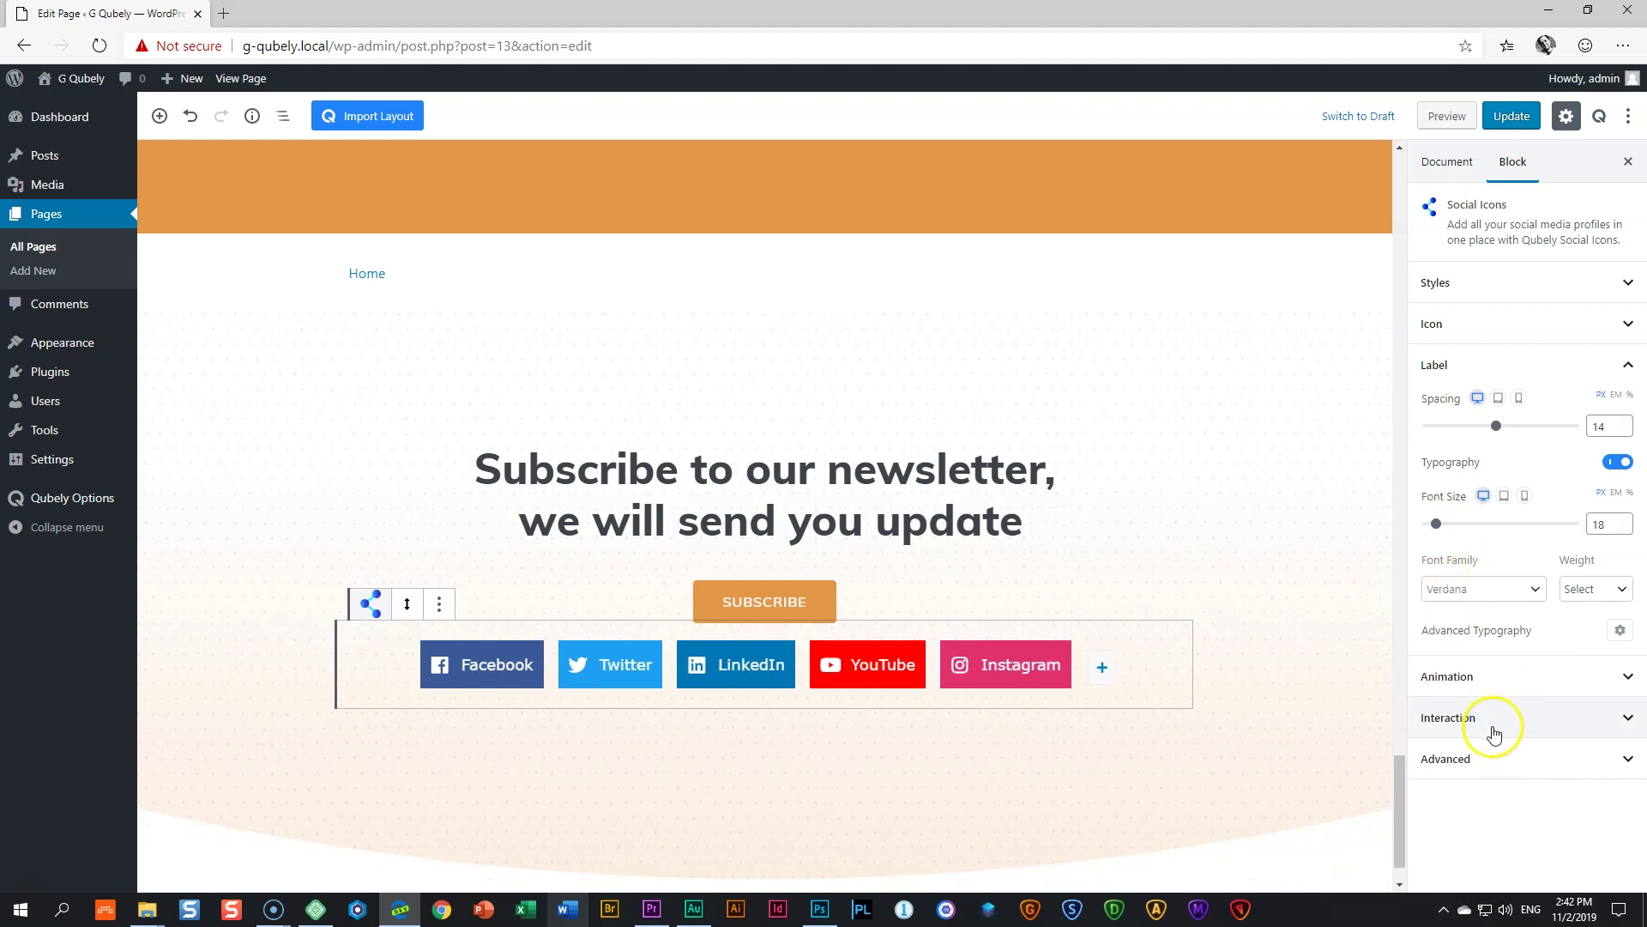
{"action": "left_click", "coordinate": [1611, 590]}
{"action": "left_click", "coordinate": [1585, 743]}
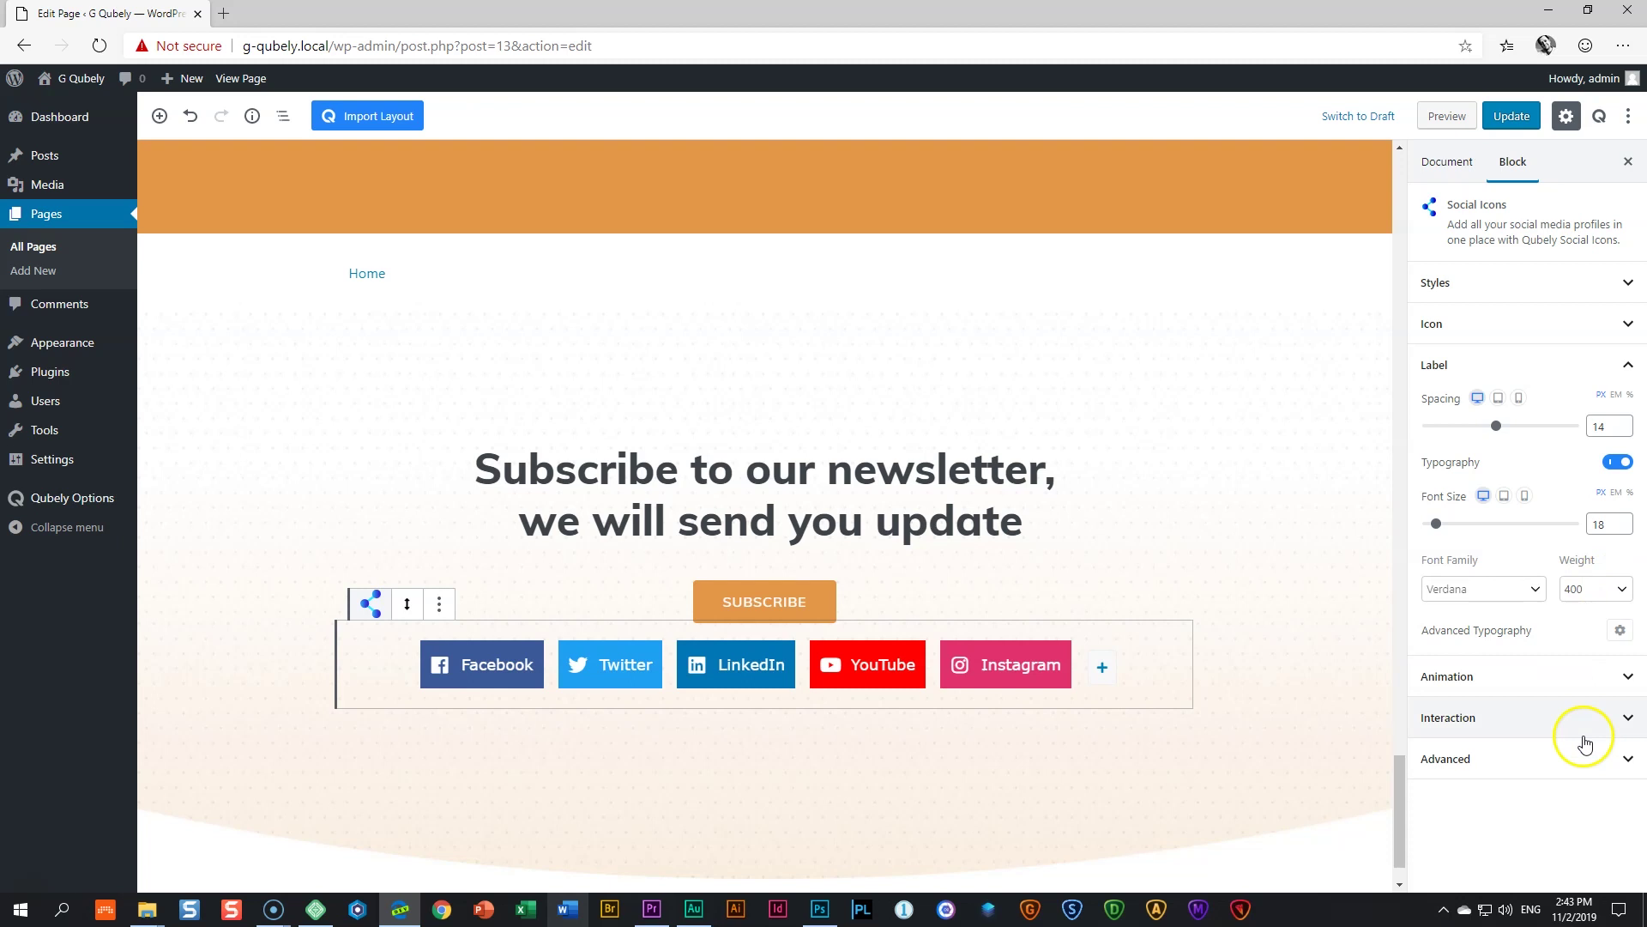
{"action": "left_click", "coordinate": [1618, 591]}
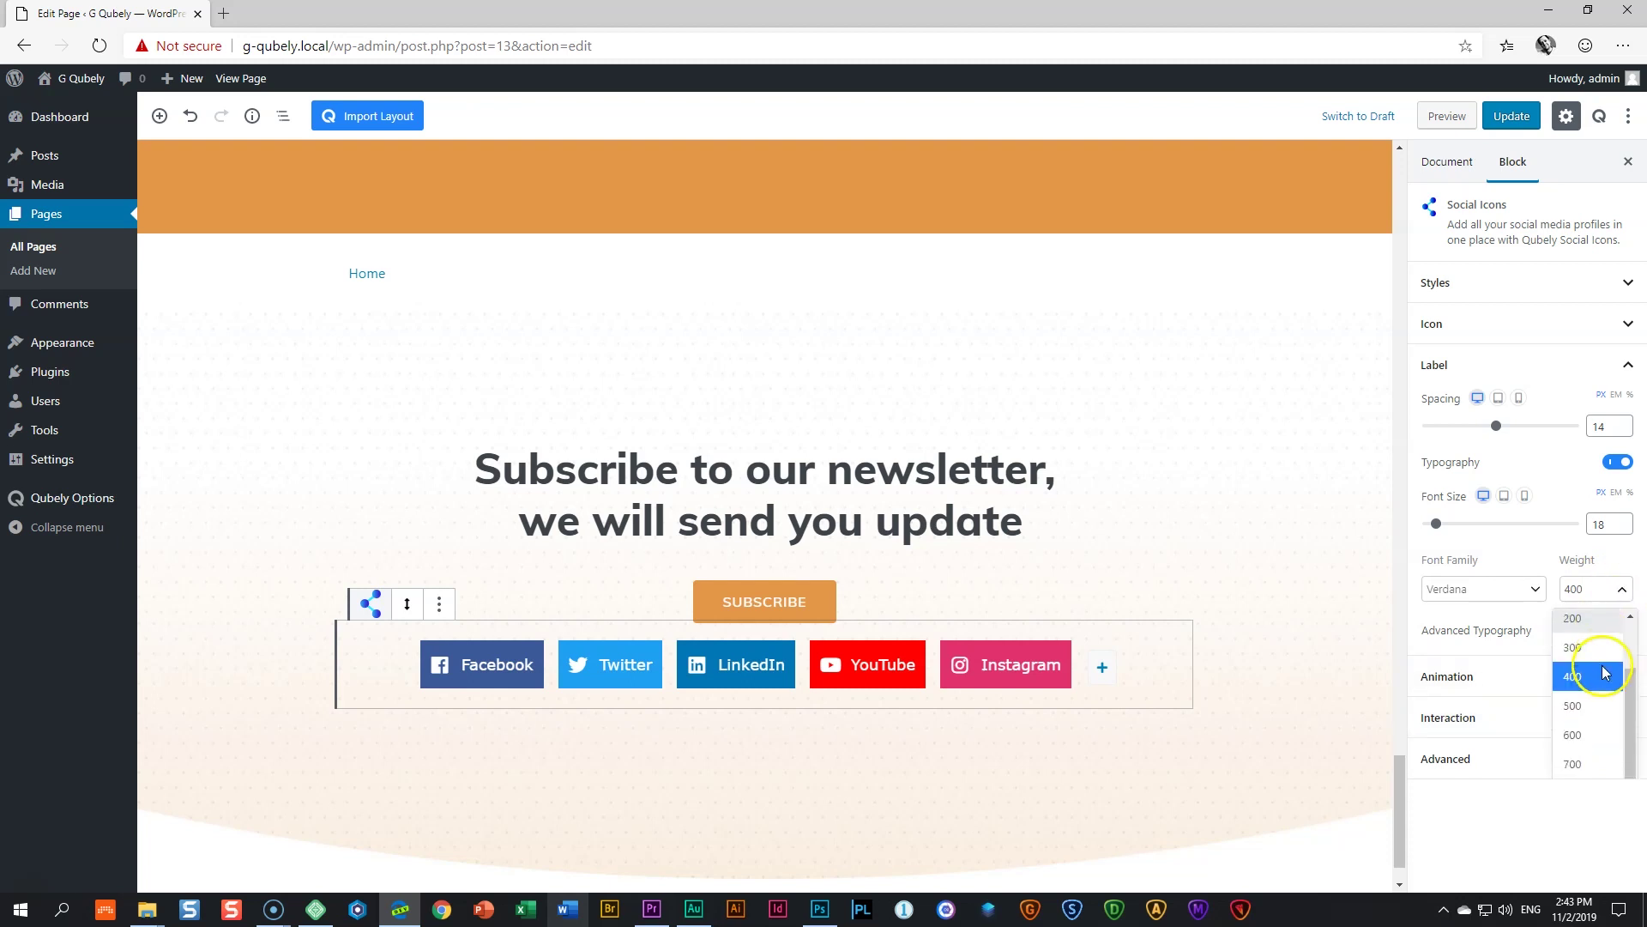
{"action": "left_click", "coordinate": [1583, 730]}
{"action": "left_click", "coordinate": [1627, 592]}
{"action": "left_click", "coordinate": [1576, 715]}
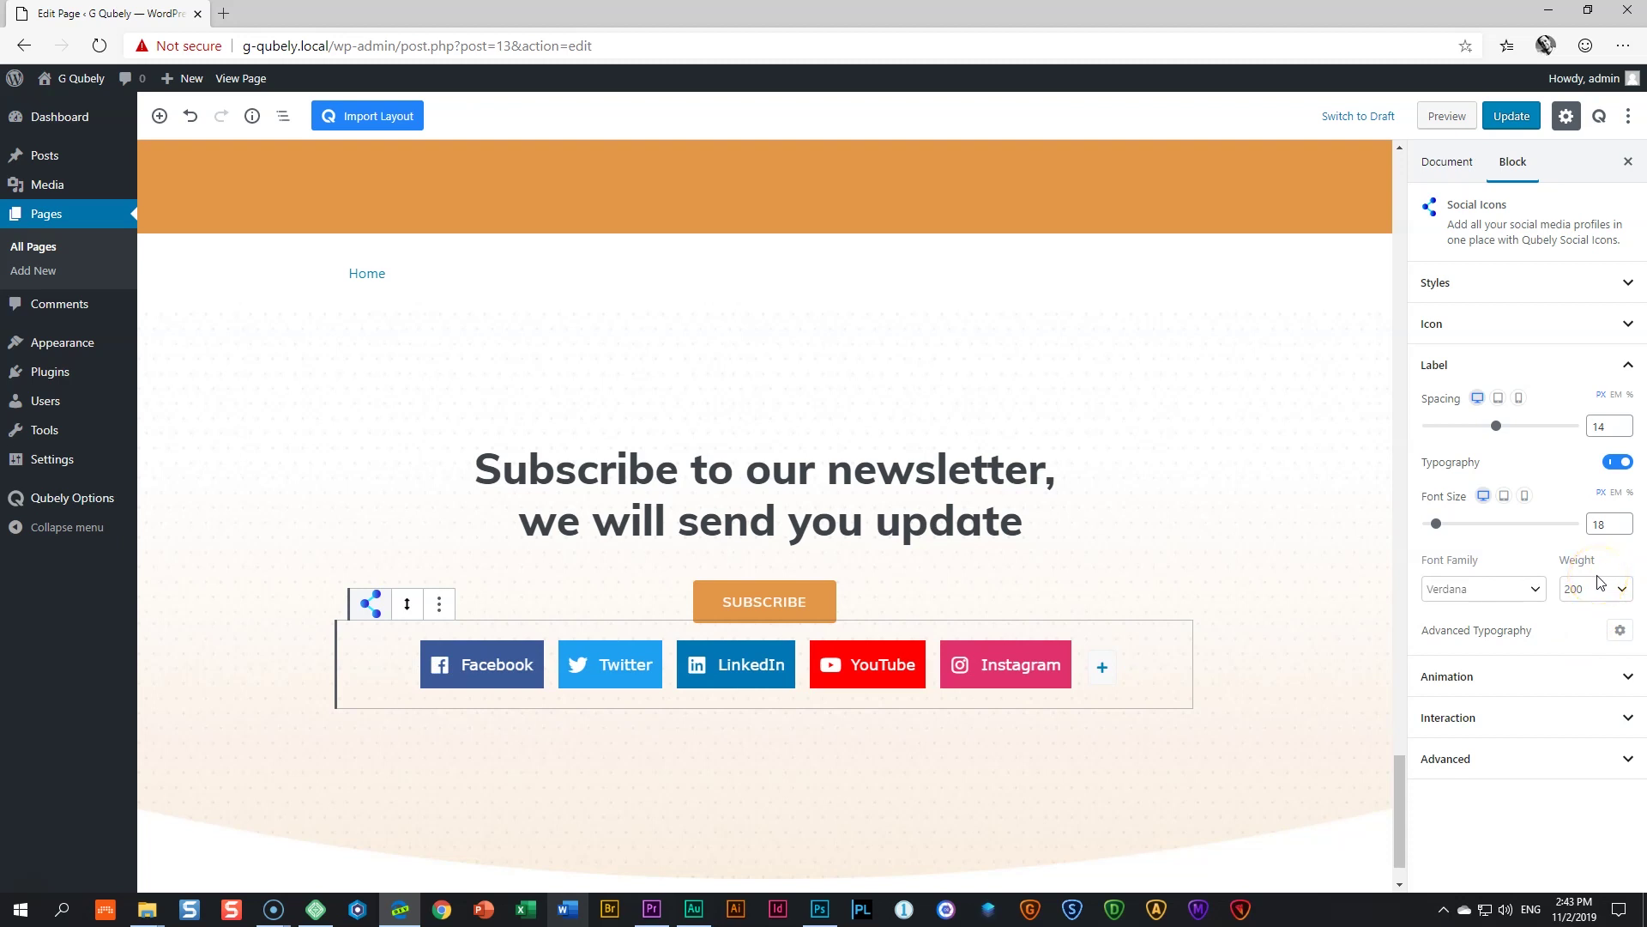
Try letter spacing and uppercase in Advanced Typography, then set Text Transform back to None.
{"action": "left_click", "coordinate": [1617, 633]}
{"action": "left_click_drag", "start_coordinate": [1503, 699], "coordinate": [1472, 705]}
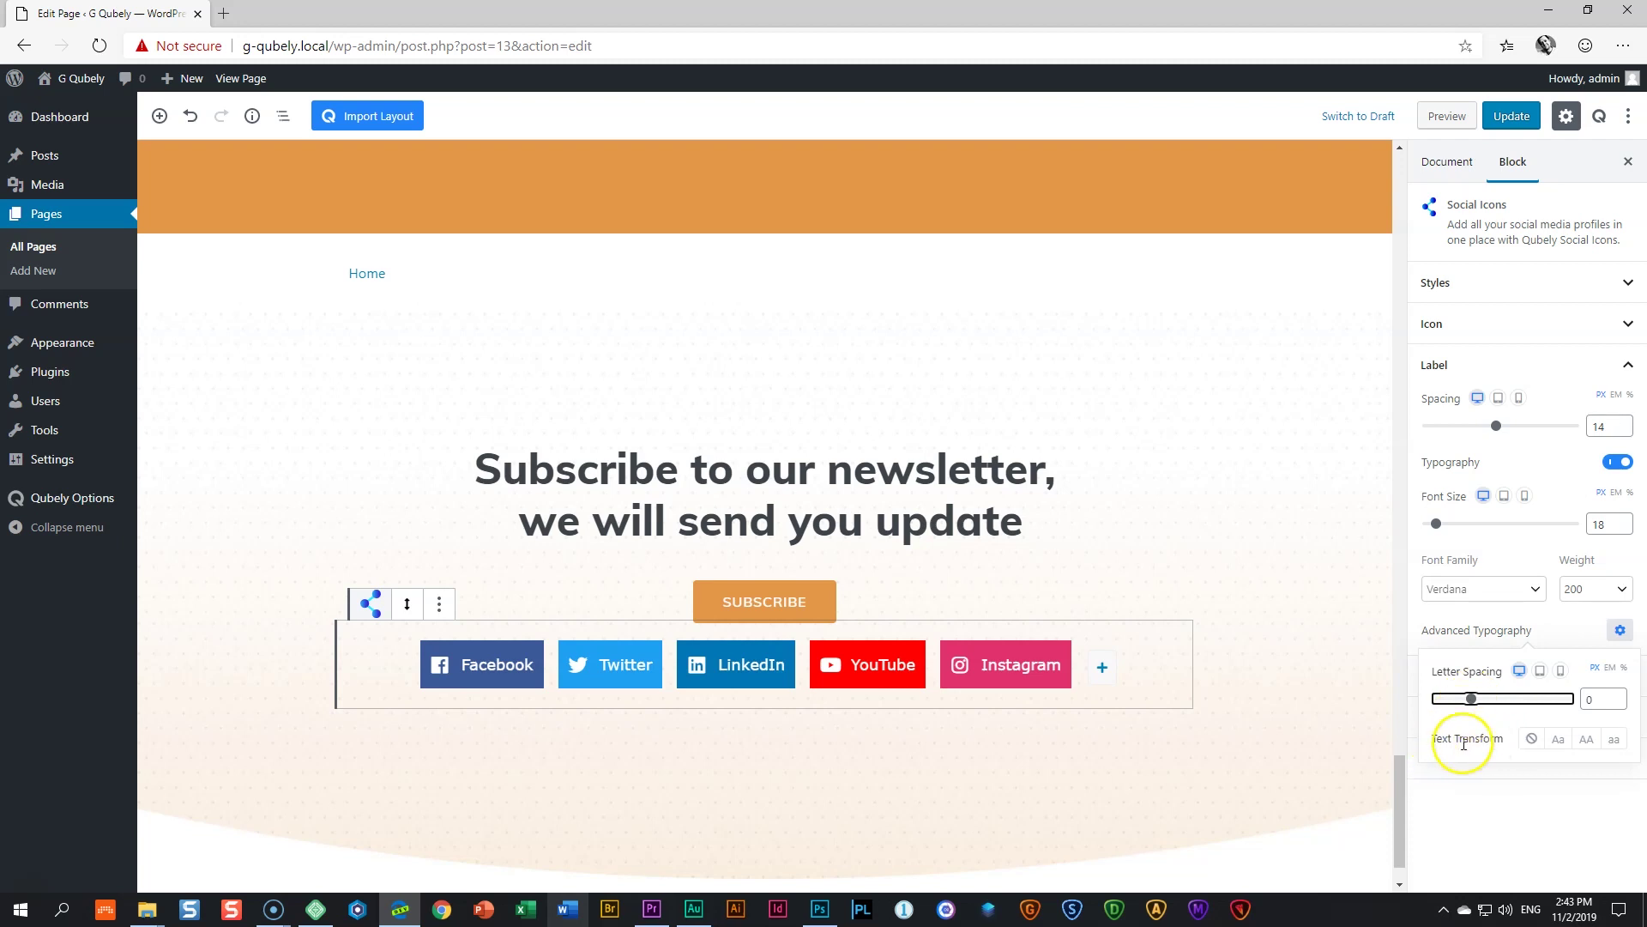
{"action": "left_click", "coordinate": [1585, 743]}
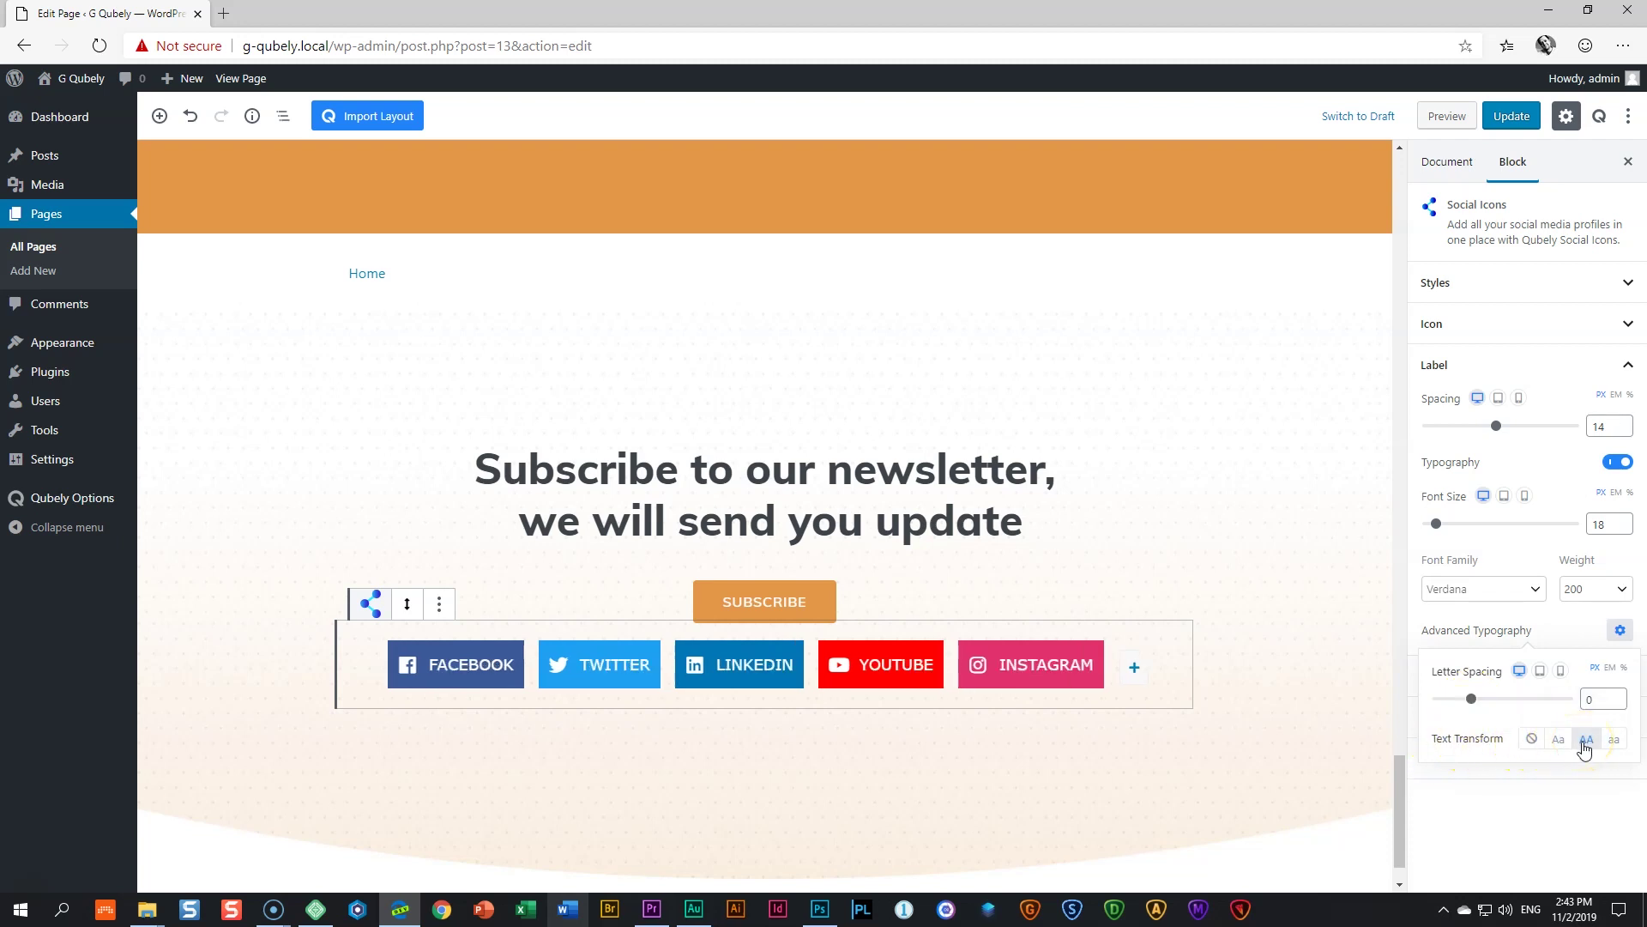
{"action": "left_click", "coordinate": [1532, 738]}
{"action": "left_click", "coordinate": [1618, 631]}
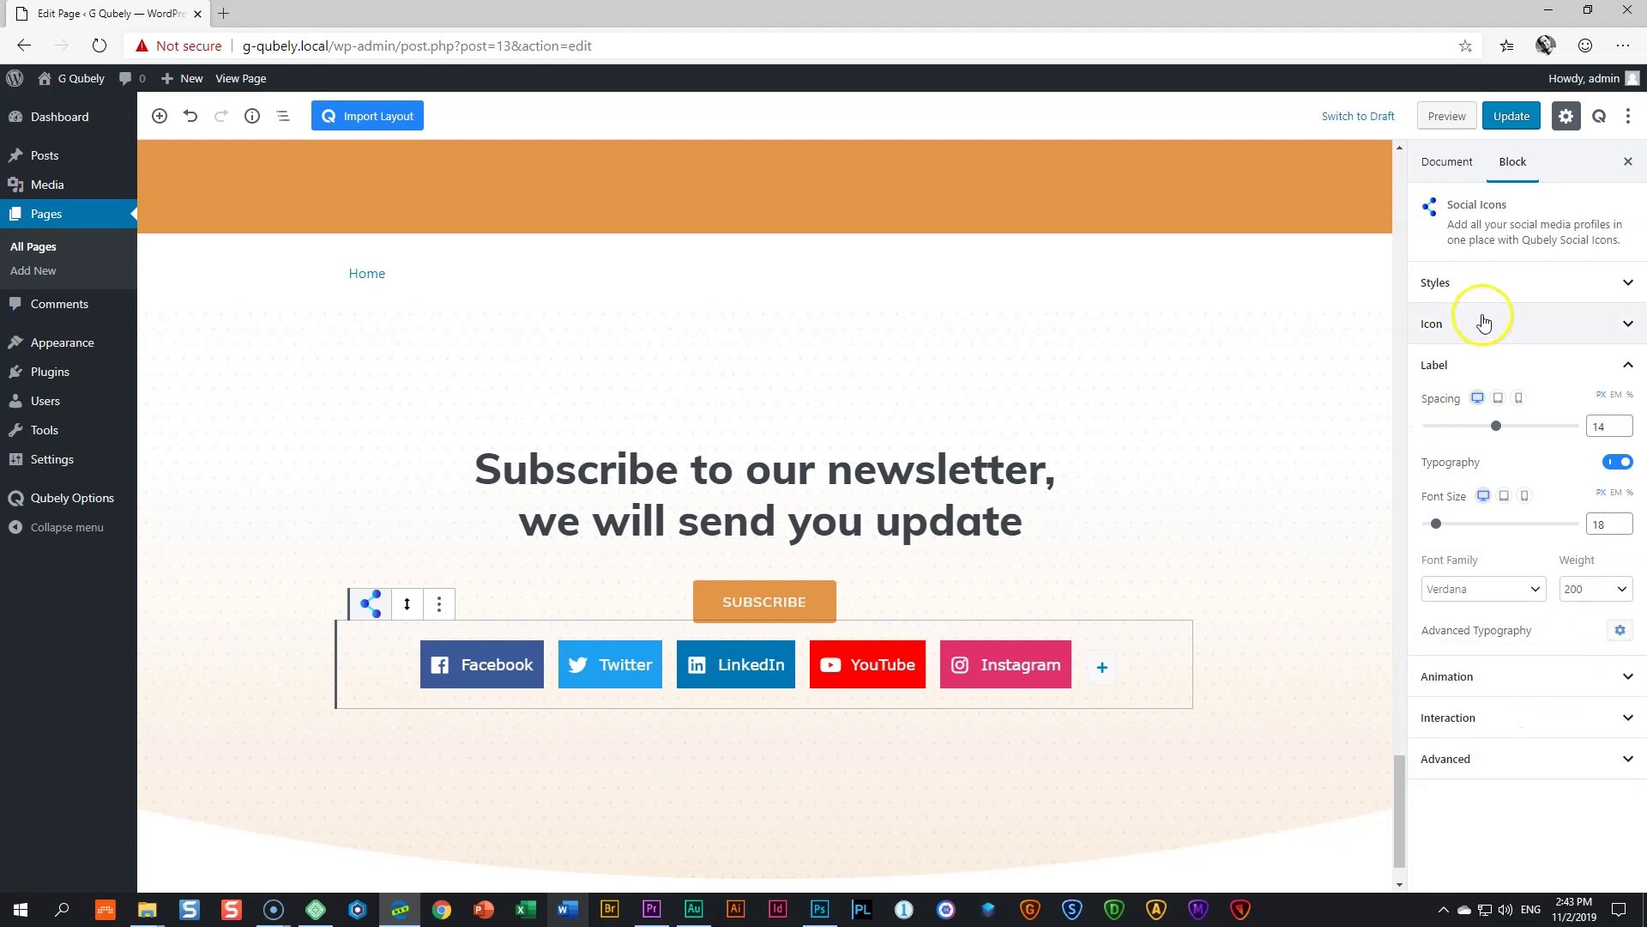
Set the block's animation type to Fold.
{"action": "left_click", "coordinate": [1467, 369]}
{"action": "left_click", "coordinate": [1493, 409]}
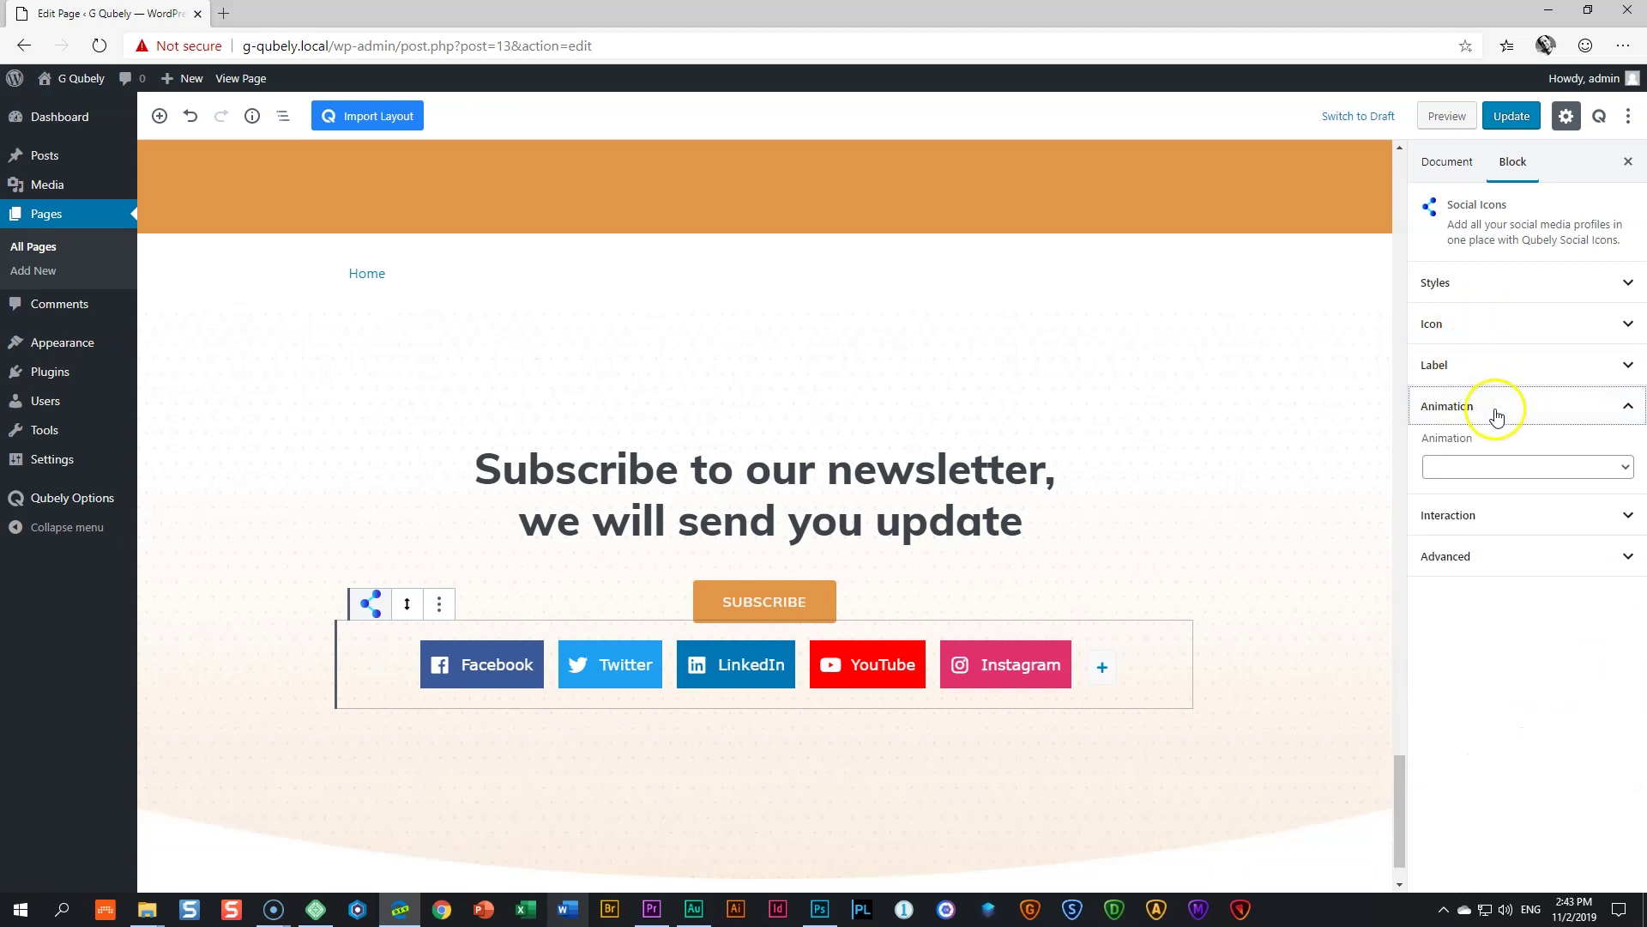
{"action": "left_click", "coordinate": [1621, 466]}
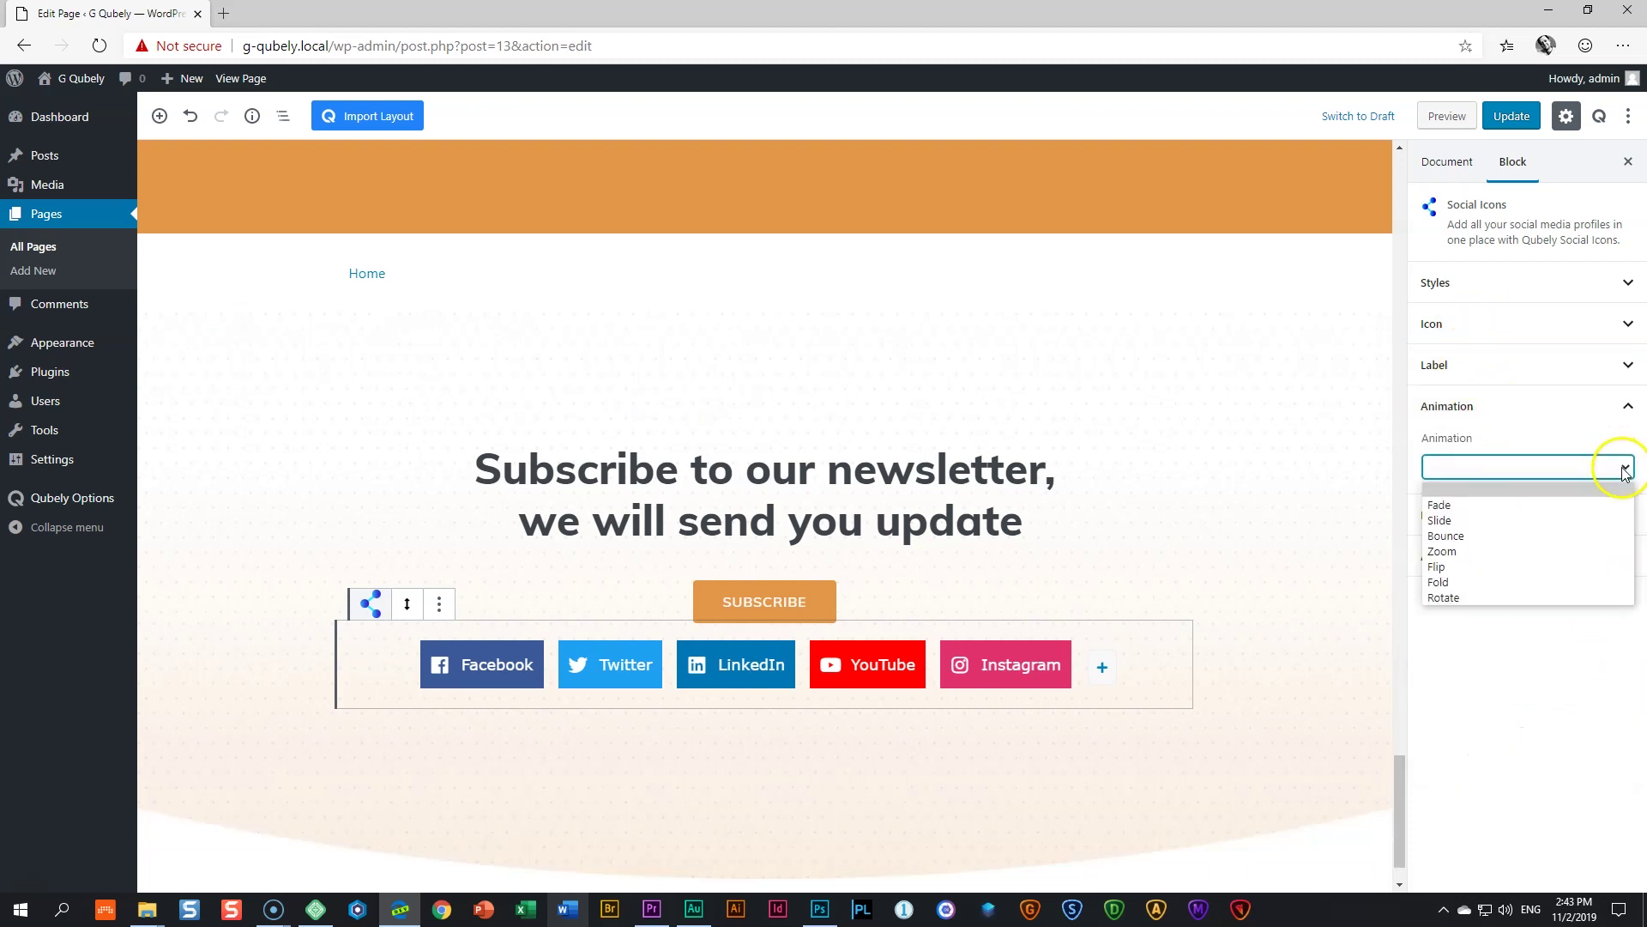
{"action": "left_click", "coordinate": [1463, 583]}
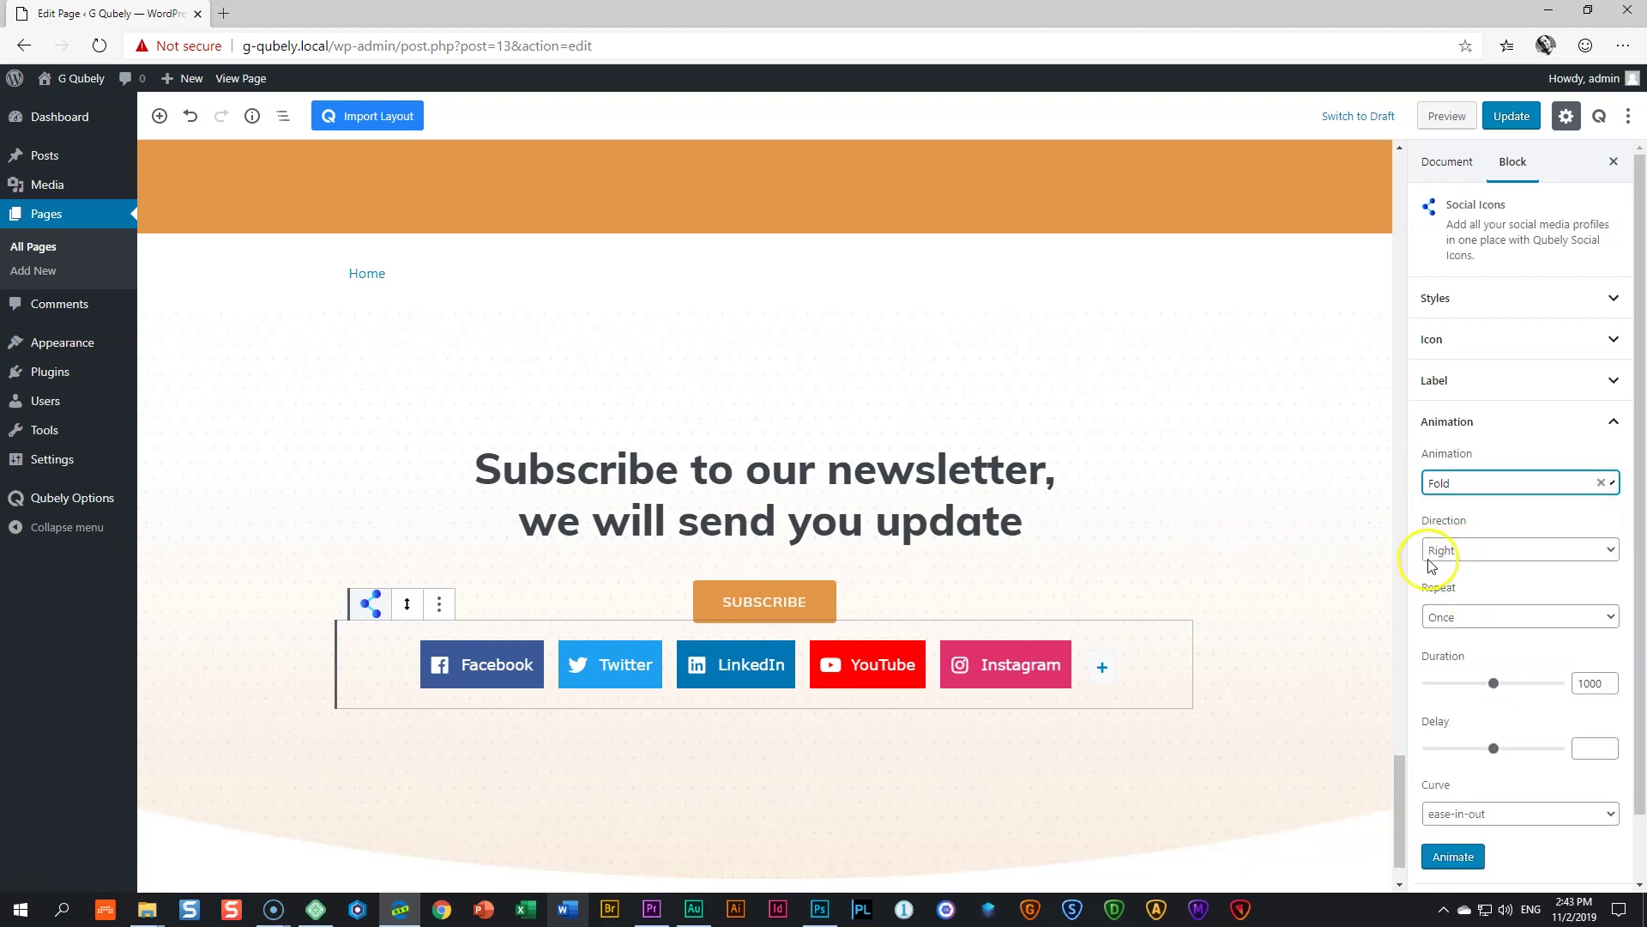
{"action": "left_click", "coordinate": [1462, 422]}
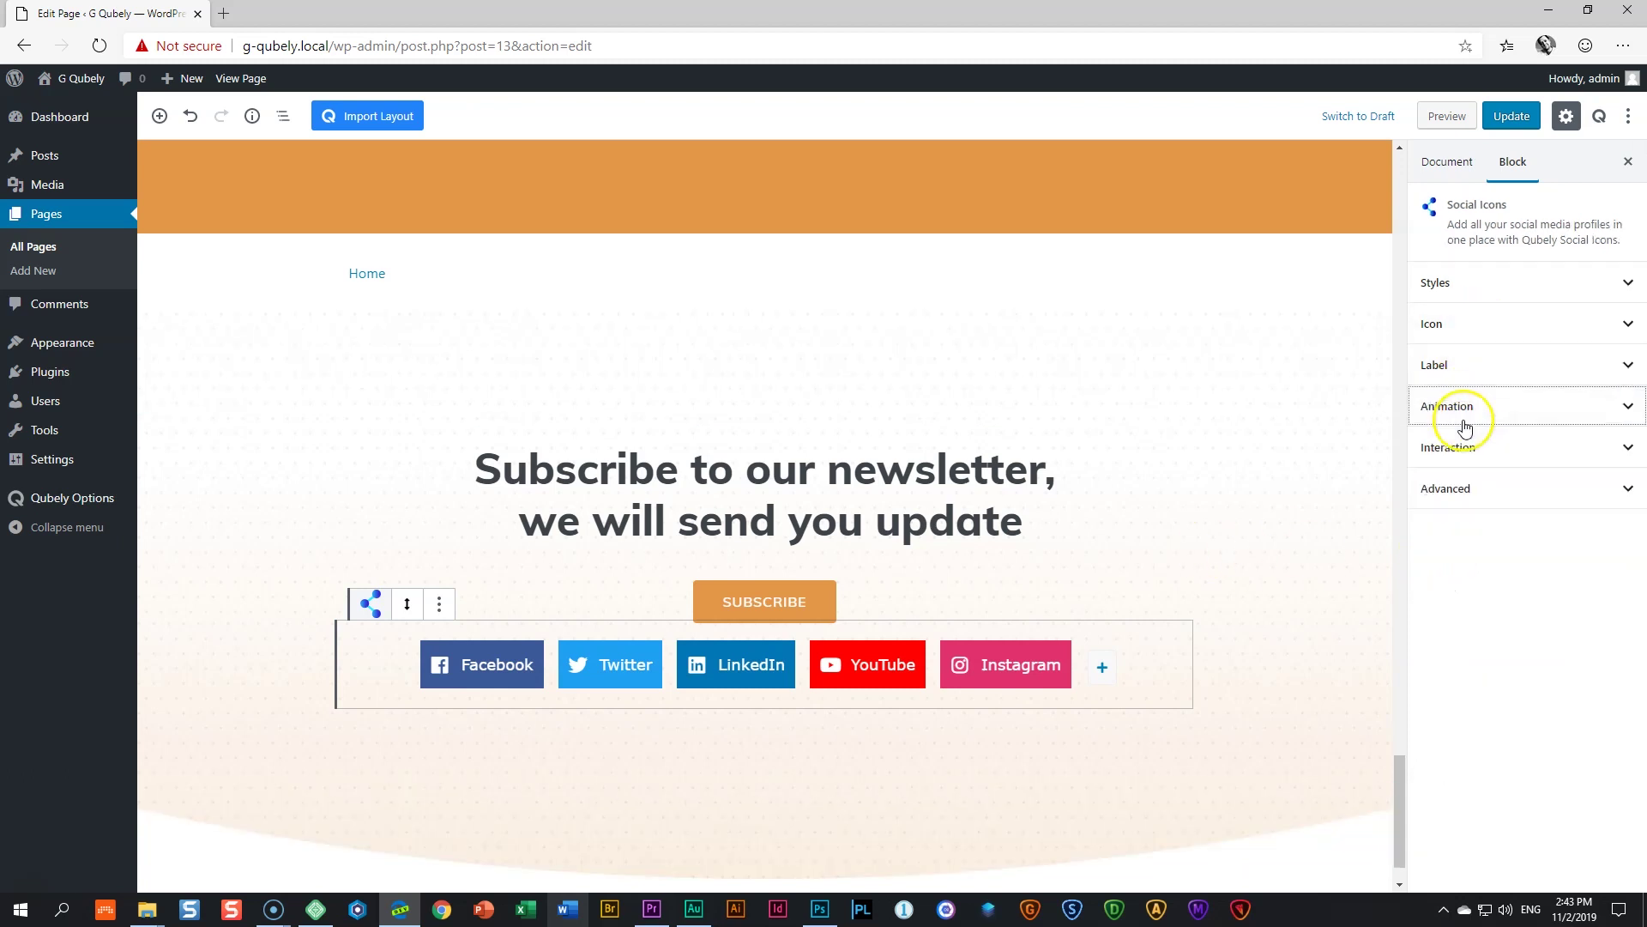
Enable mouse-movement interaction with speed 3.5 and maximum 25.
{"action": "left_click", "coordinate": [1493, 449]}
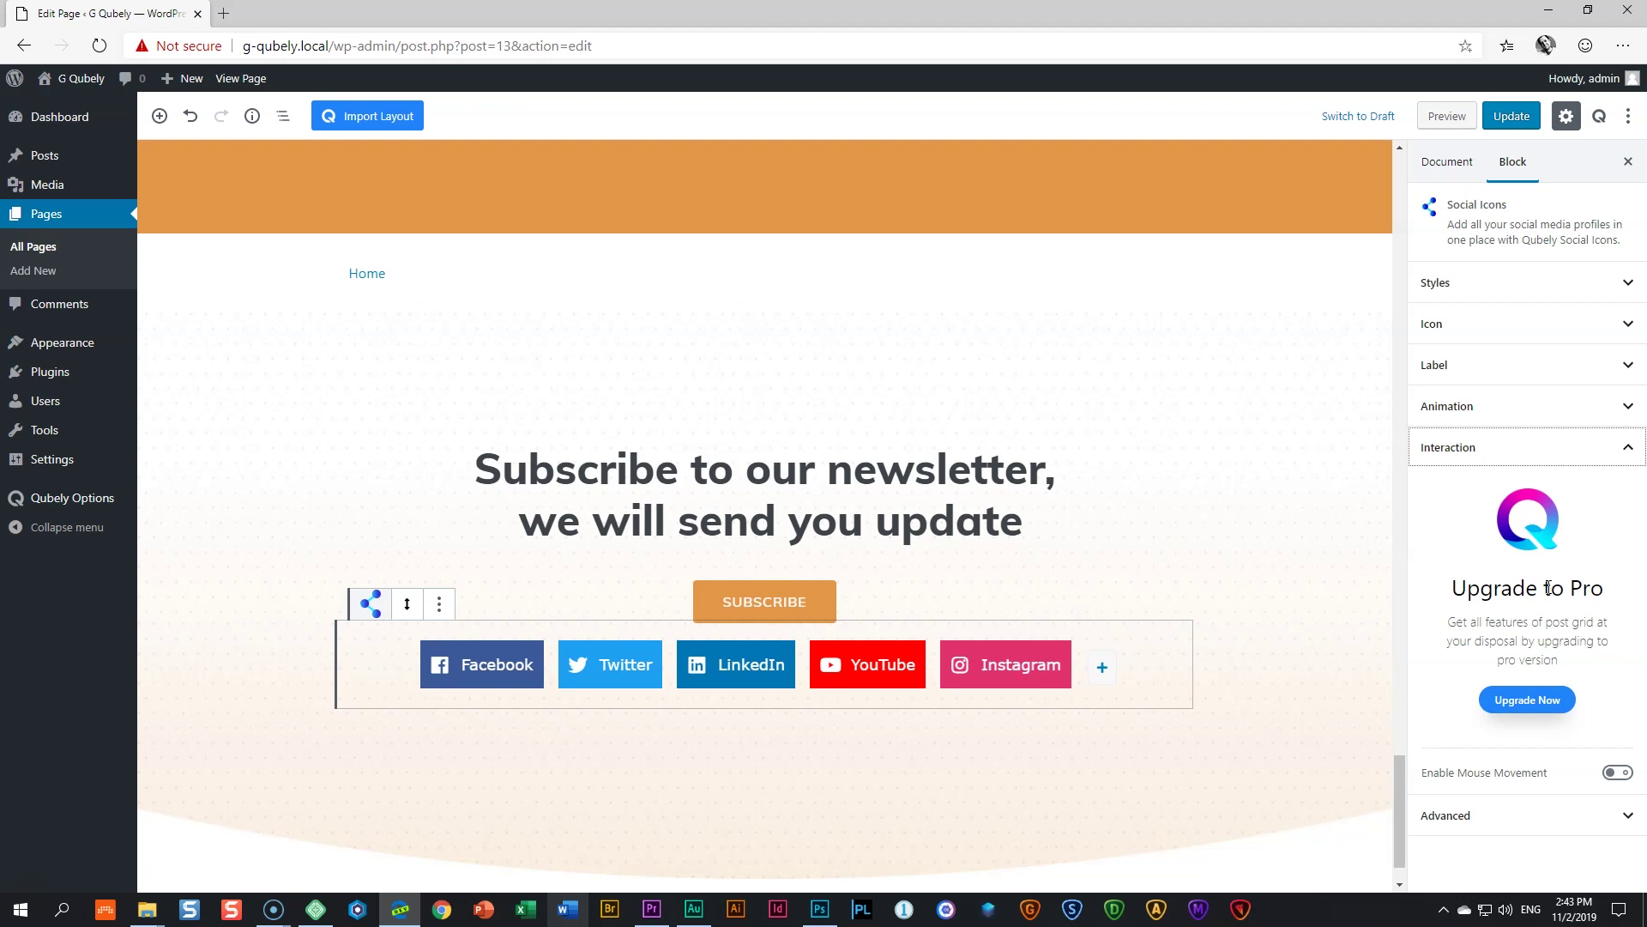
{"action": "left_click", "coordinate": [1620, 774]}
{"action": "scroll", "coordinate": [1612, 772], "scroll_direction": "down", "scroll_amount": 3}
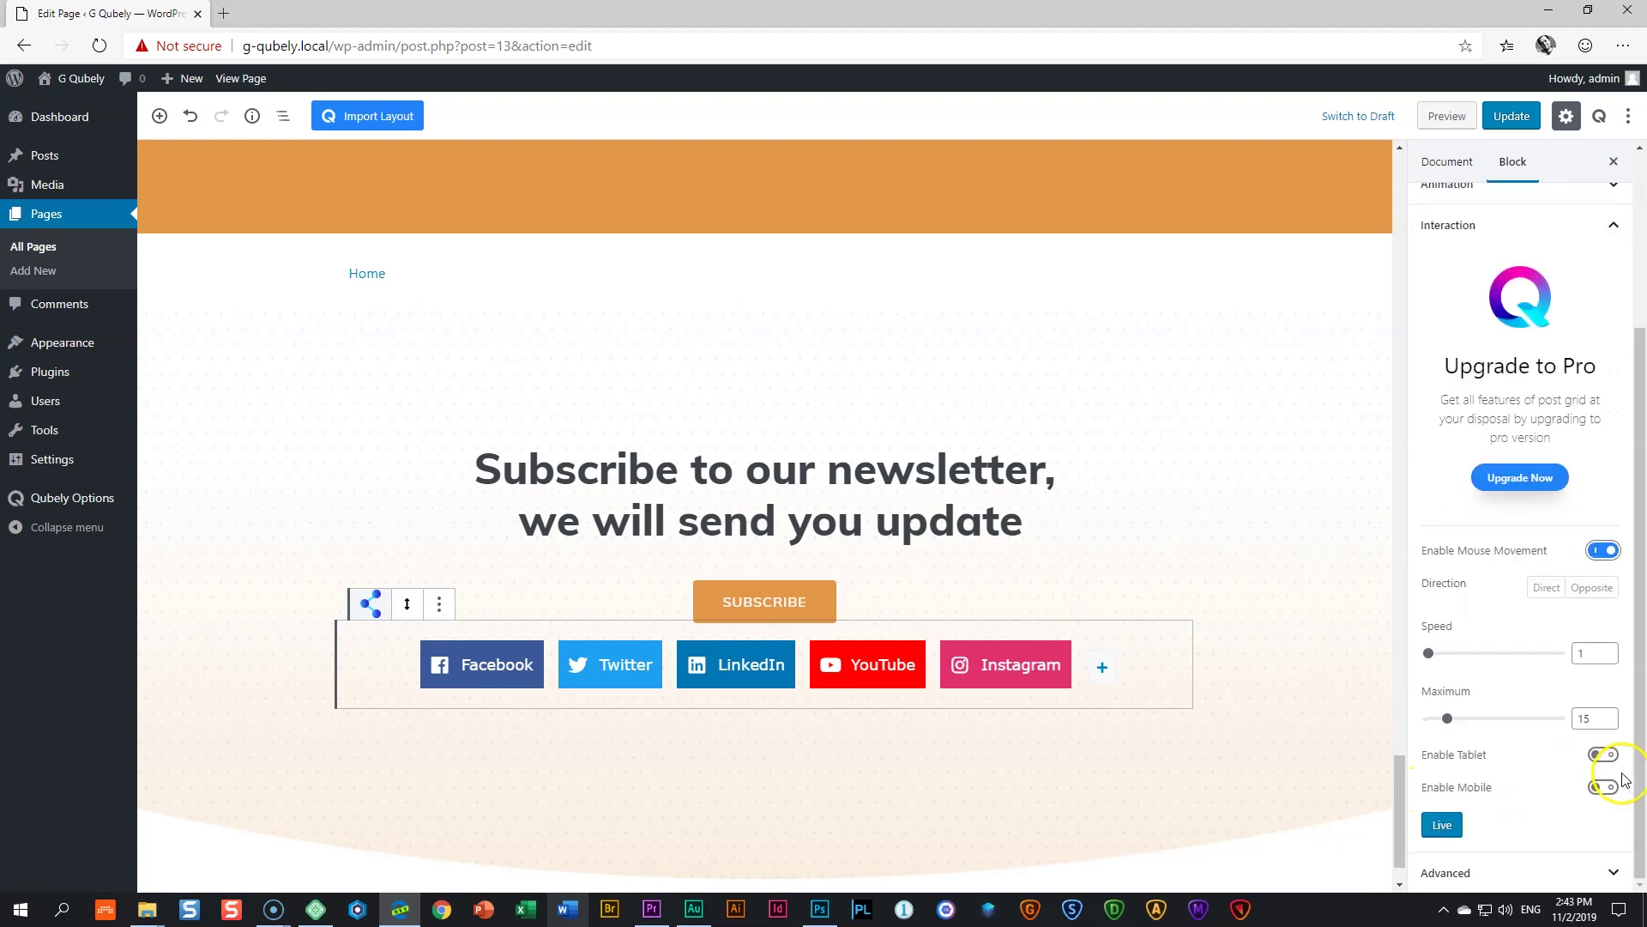
{"action": "left_click_drag", "start_coordinate": [1429, 653], "coordinate": [1463, 653]}
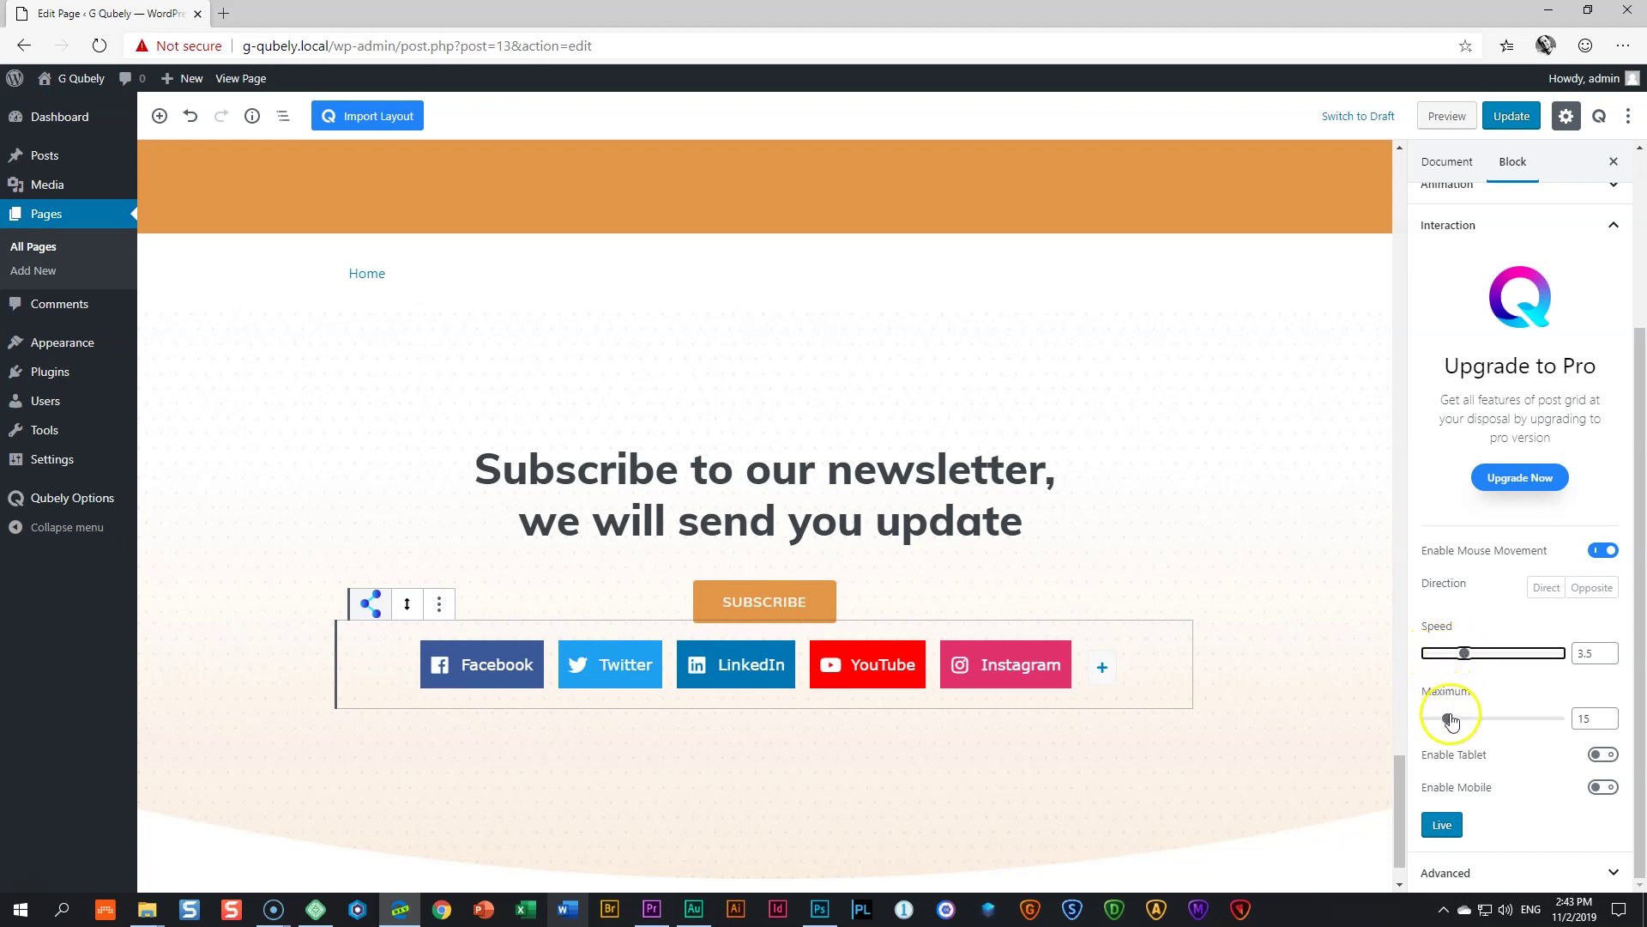
{"action": "left_click_drag", "start_coordinate": [1448, 718], "coordinate": [1464, 721]}
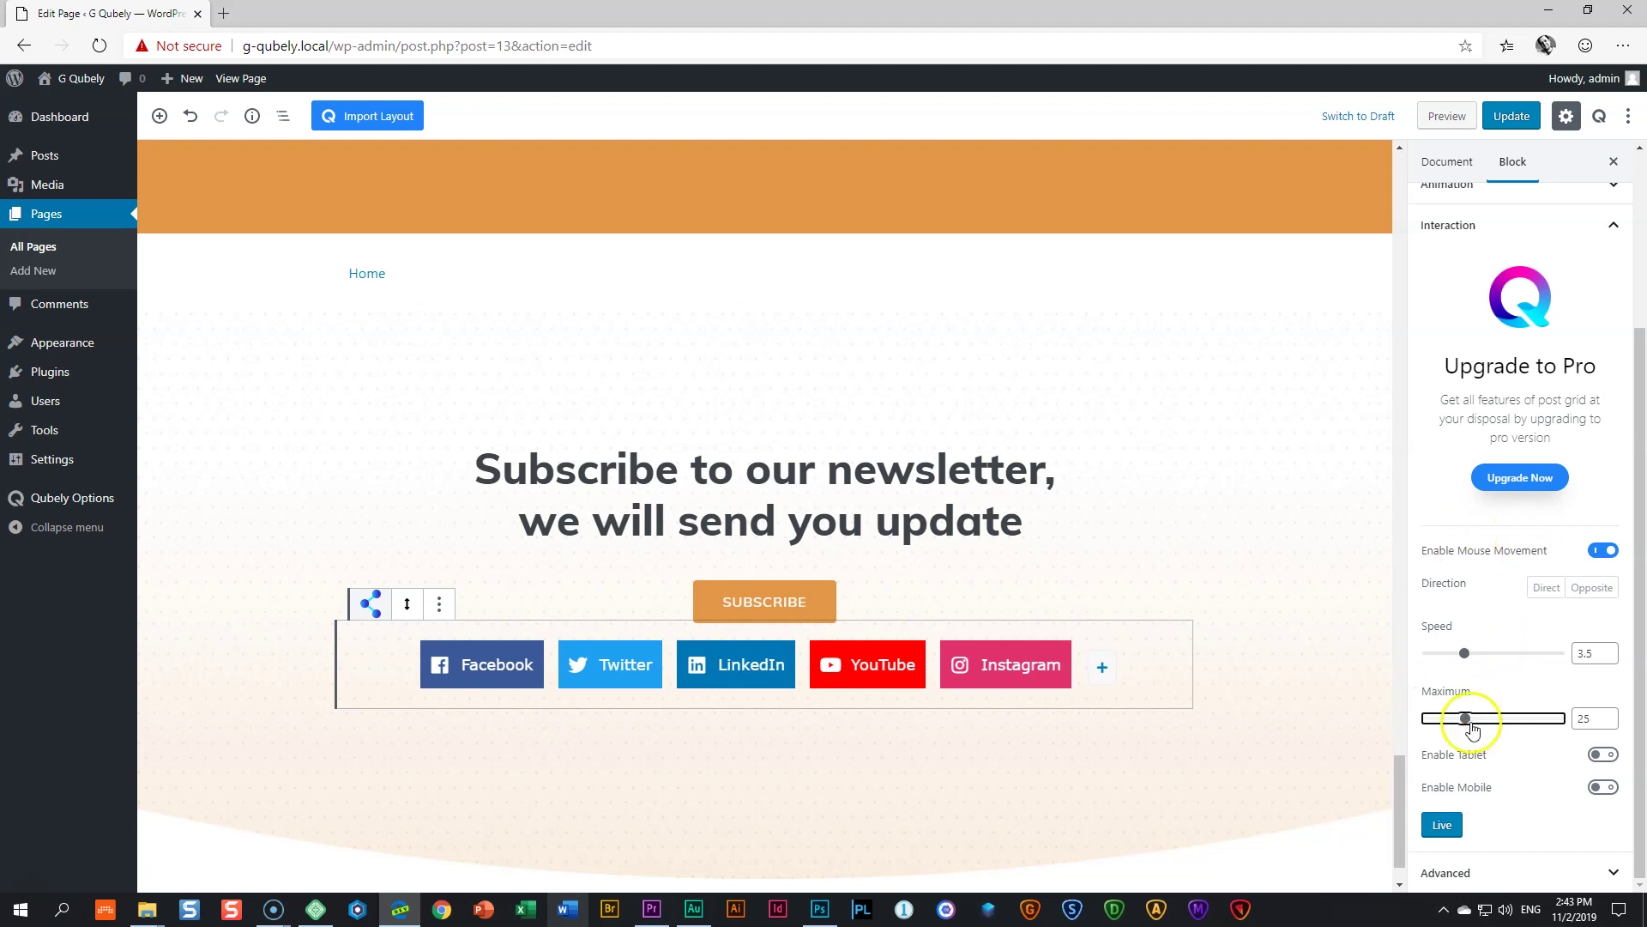
In Advanced, enable Relative custom position with X-axis 53 and Y-axis 0.
{"action": "left_click", "coordinate": [1487, 227]}
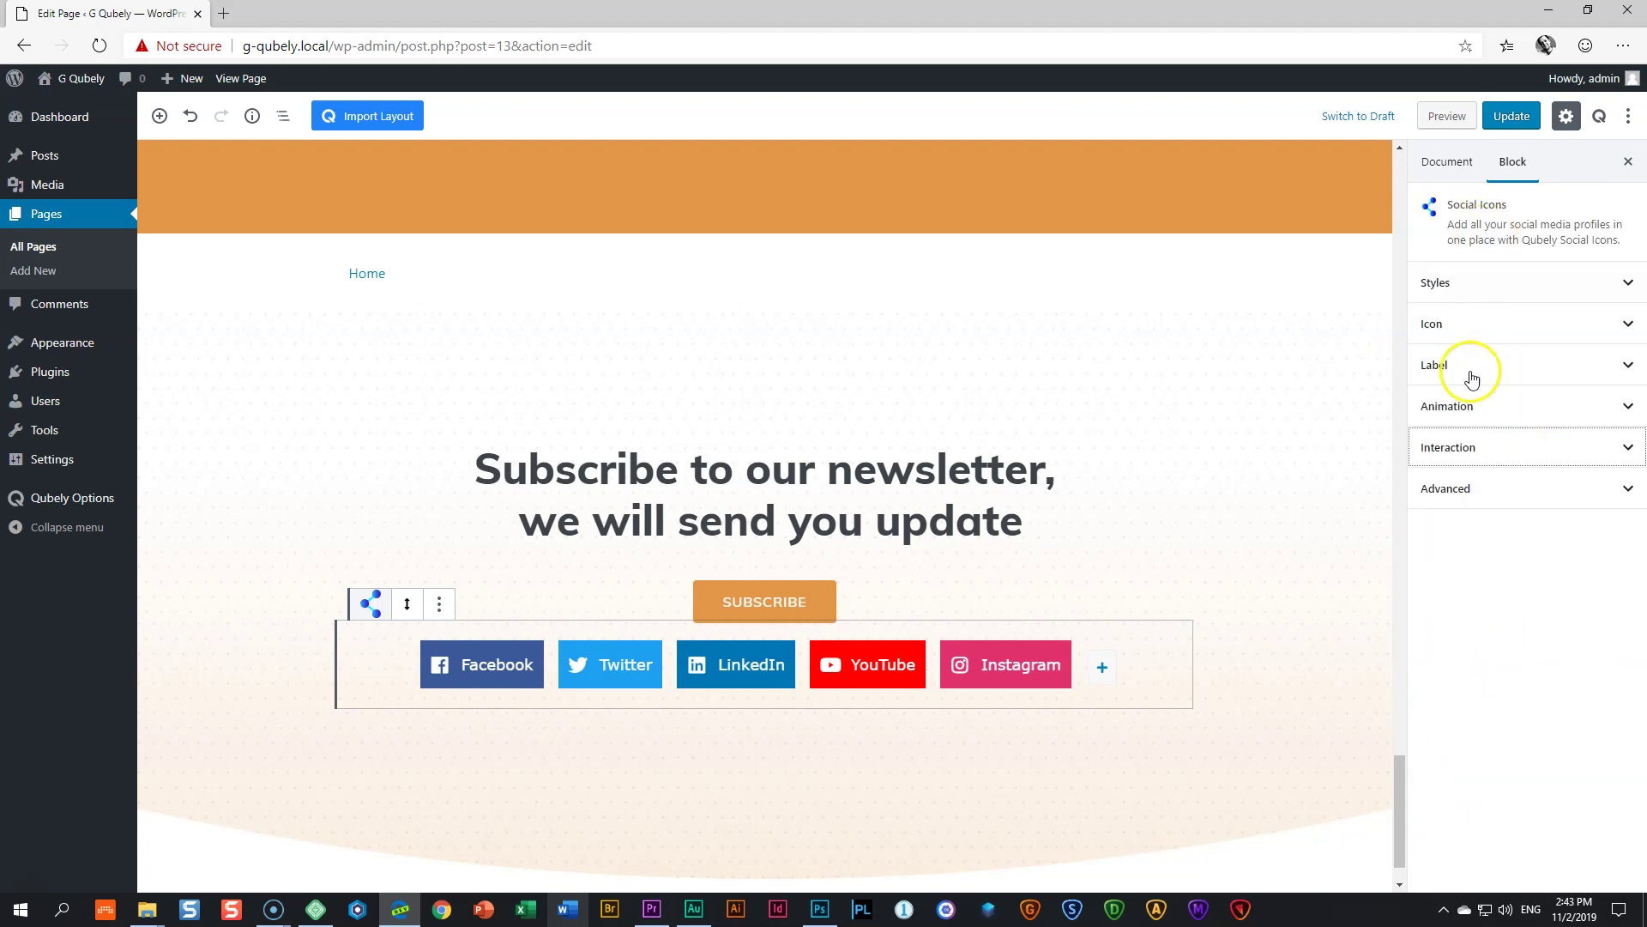
{"action": "left_click", "coordinate": [1459, 493]}
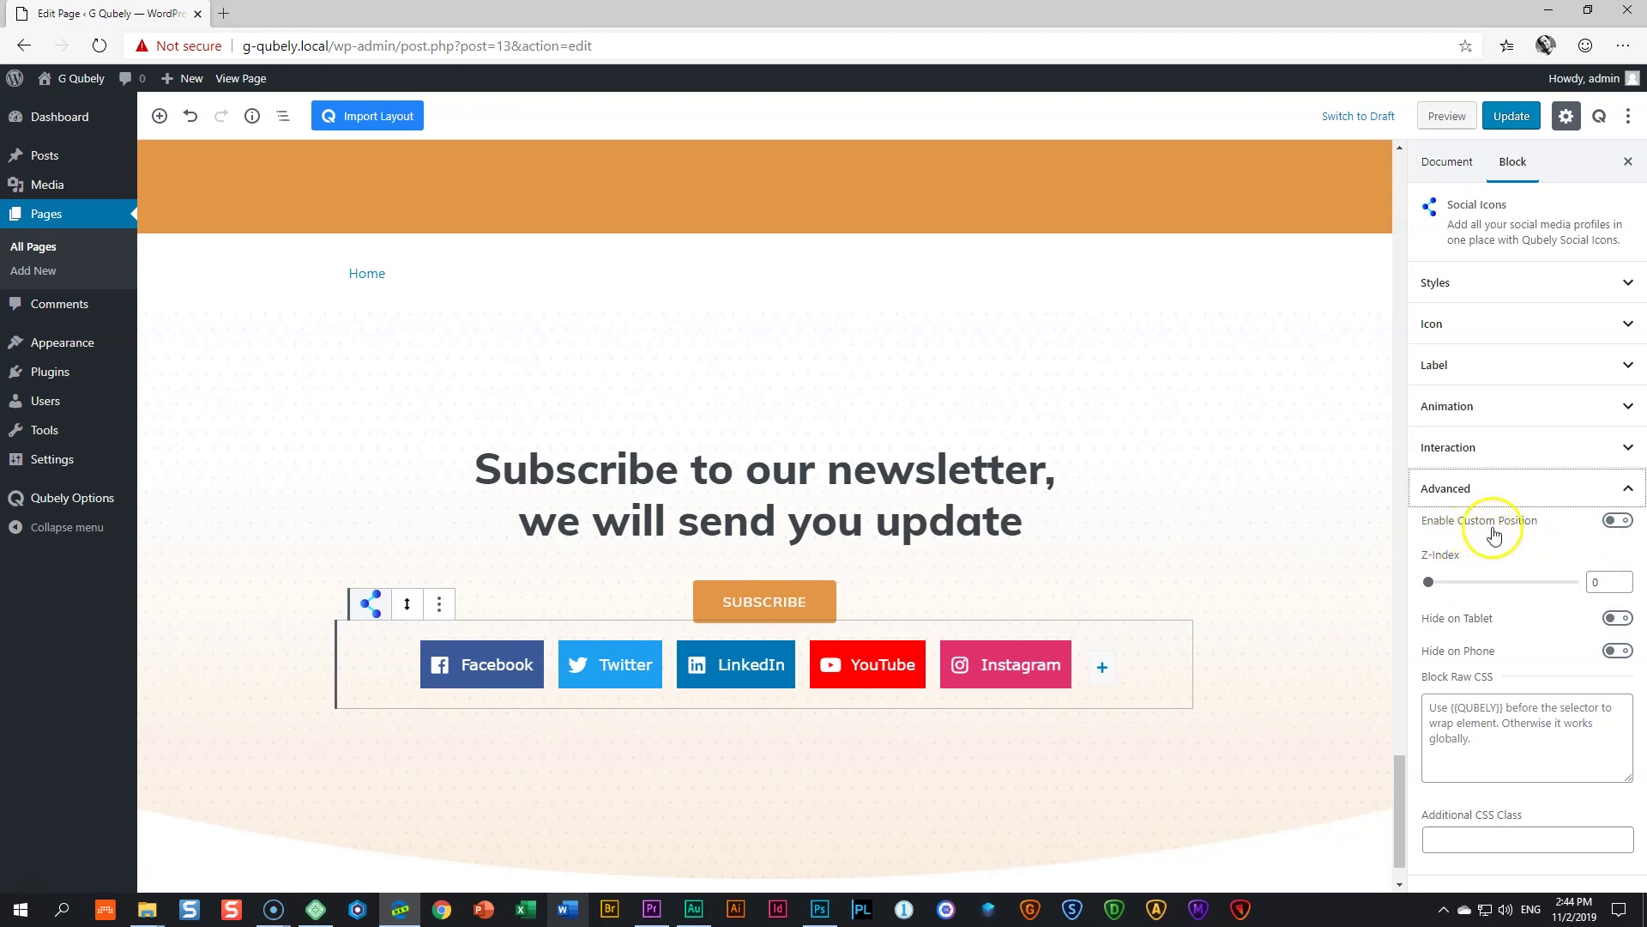
{"action": "left_click", "coordinate": [1618, 521]}
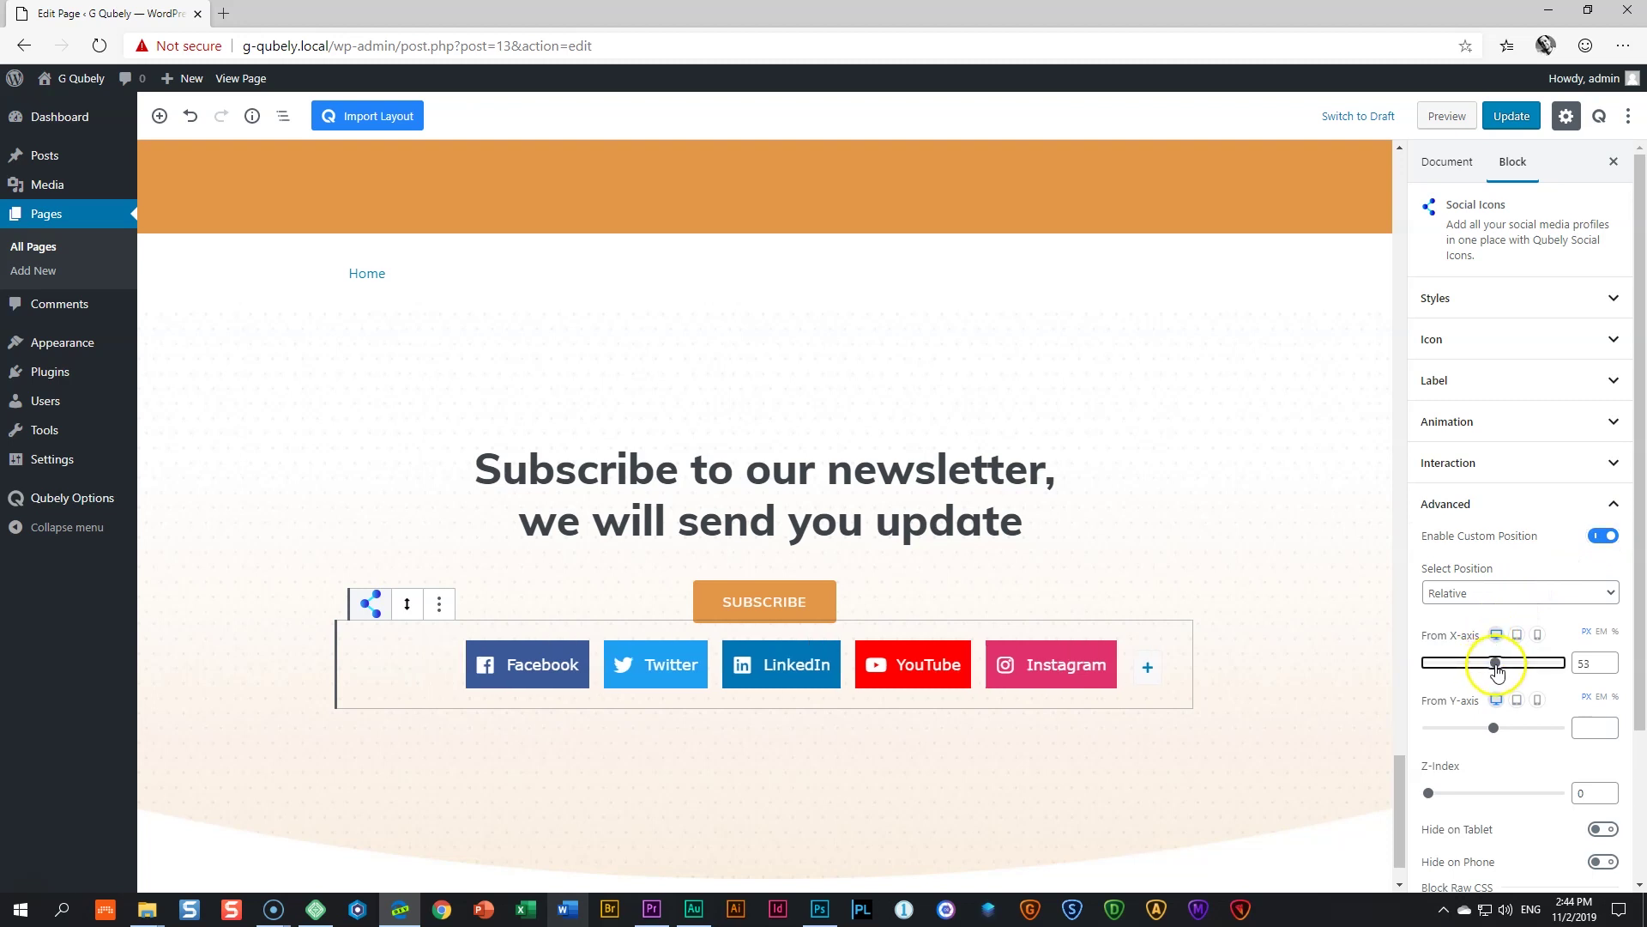
{"action": "left_click_drag", "start_coordinate": [1497, 671], "coordinate": [1492, 726]}
{"action": "left_click_drag", "start_coordinate": [1500, 662], "coordinate": [1497, 662]}
{"action": "scroll", "coordinate": [1497, 663], "scroll_direction": "down", "scroll_amount": 2}
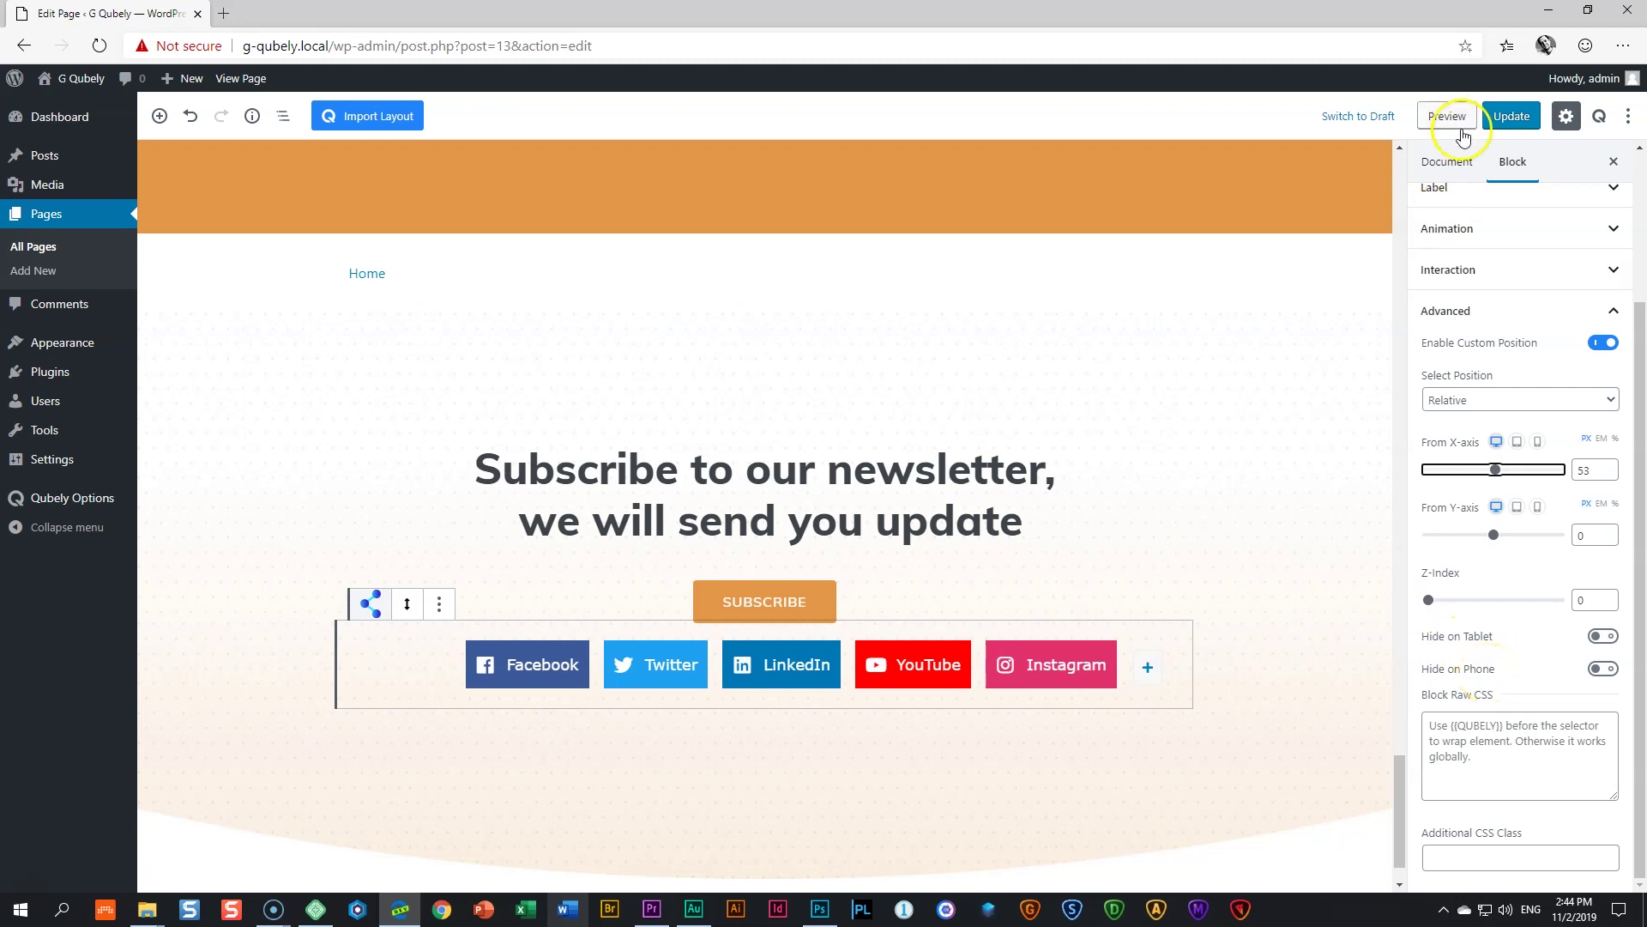
Update the page and preview it, scrolling down to the newsletter section's social icons.
{"action": "left_click", "coordinate": [1510, 118]}
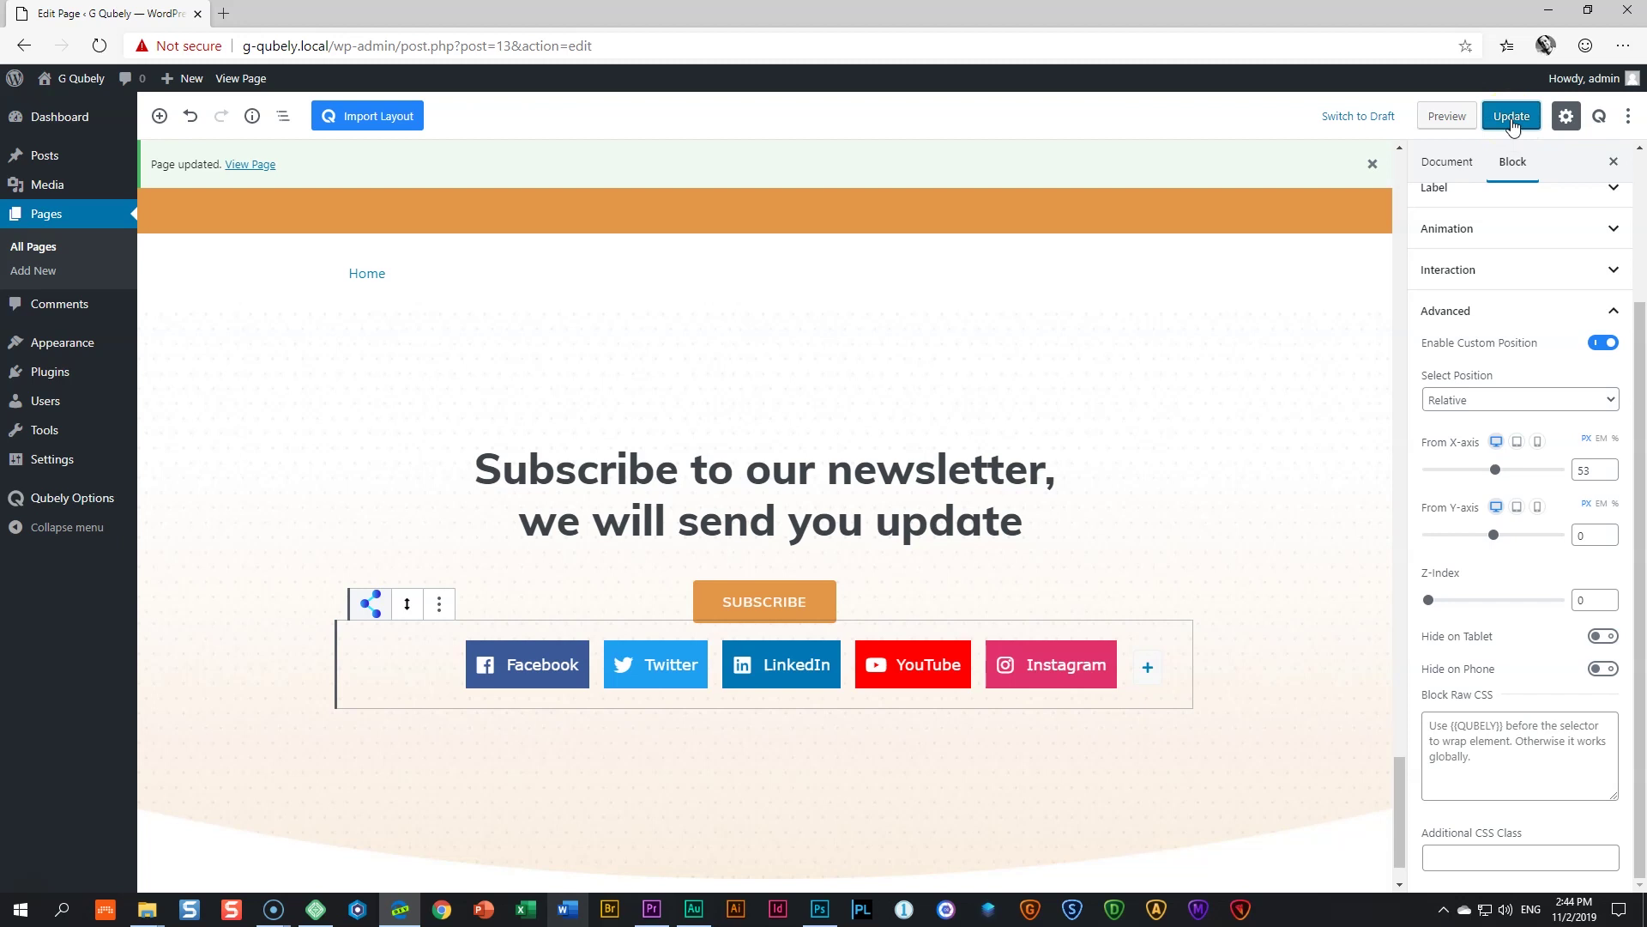
{"action": "left_click", "coordinate": [1434, 118]}
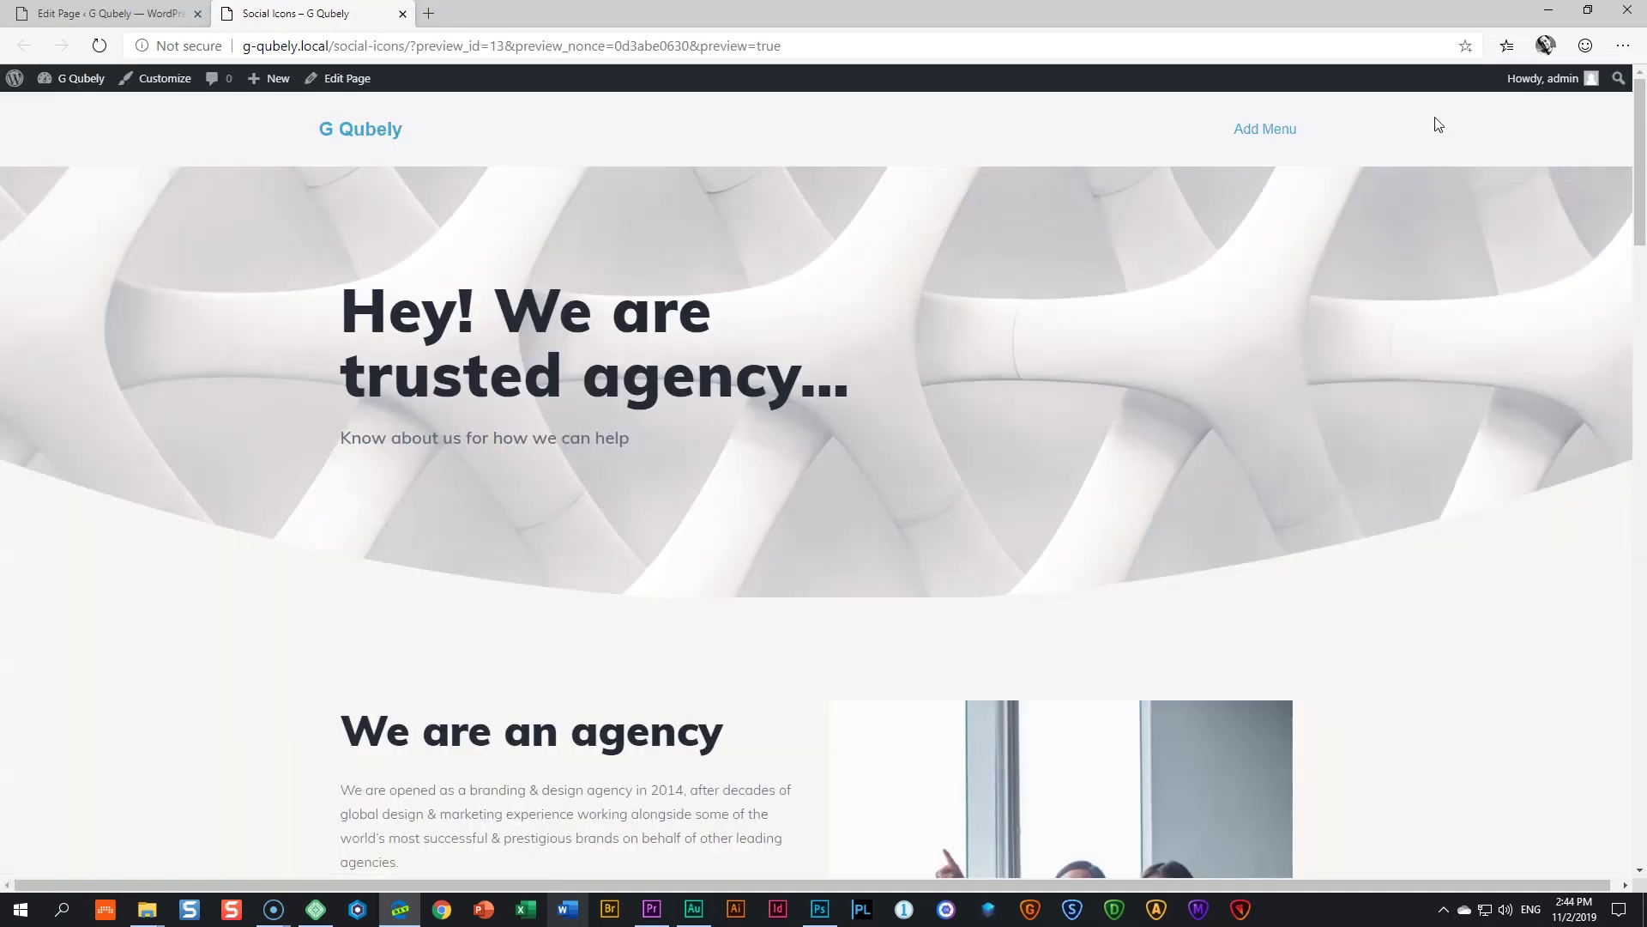
{"action": "scroll", "coordinate": [1393, 180], "scroll_direction": "down", "scroll_amount": 20}
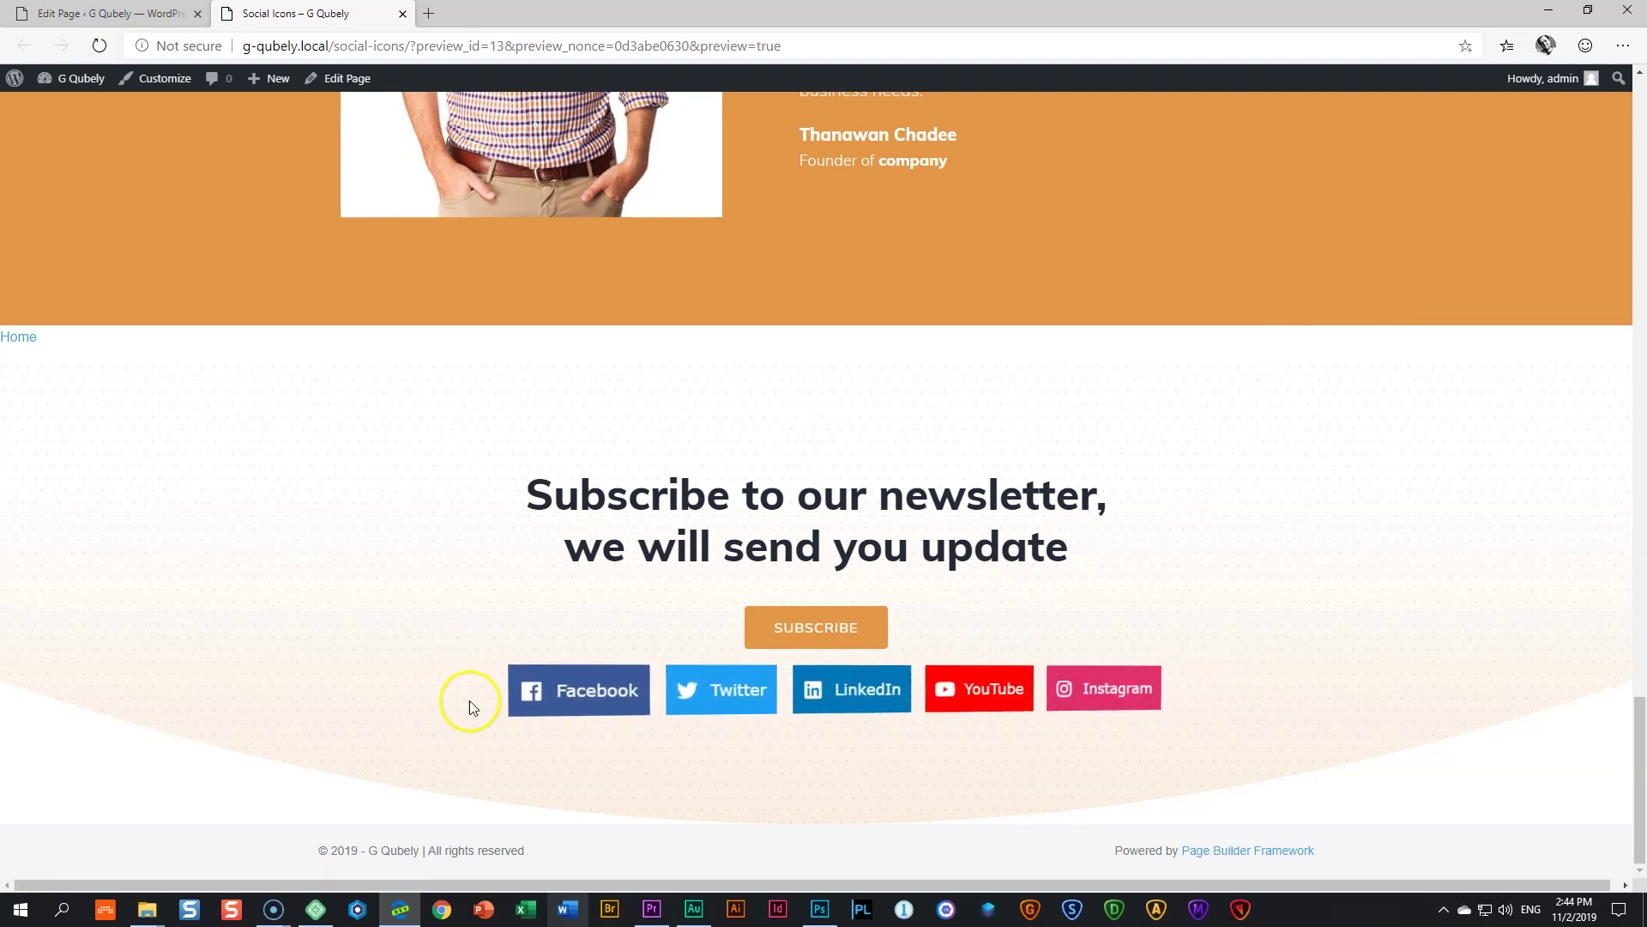
Recheck the social icons' interaction settings in the editor, then return to the front-end preview.
{"action": "left_click", "coordinate": [103, 13]}
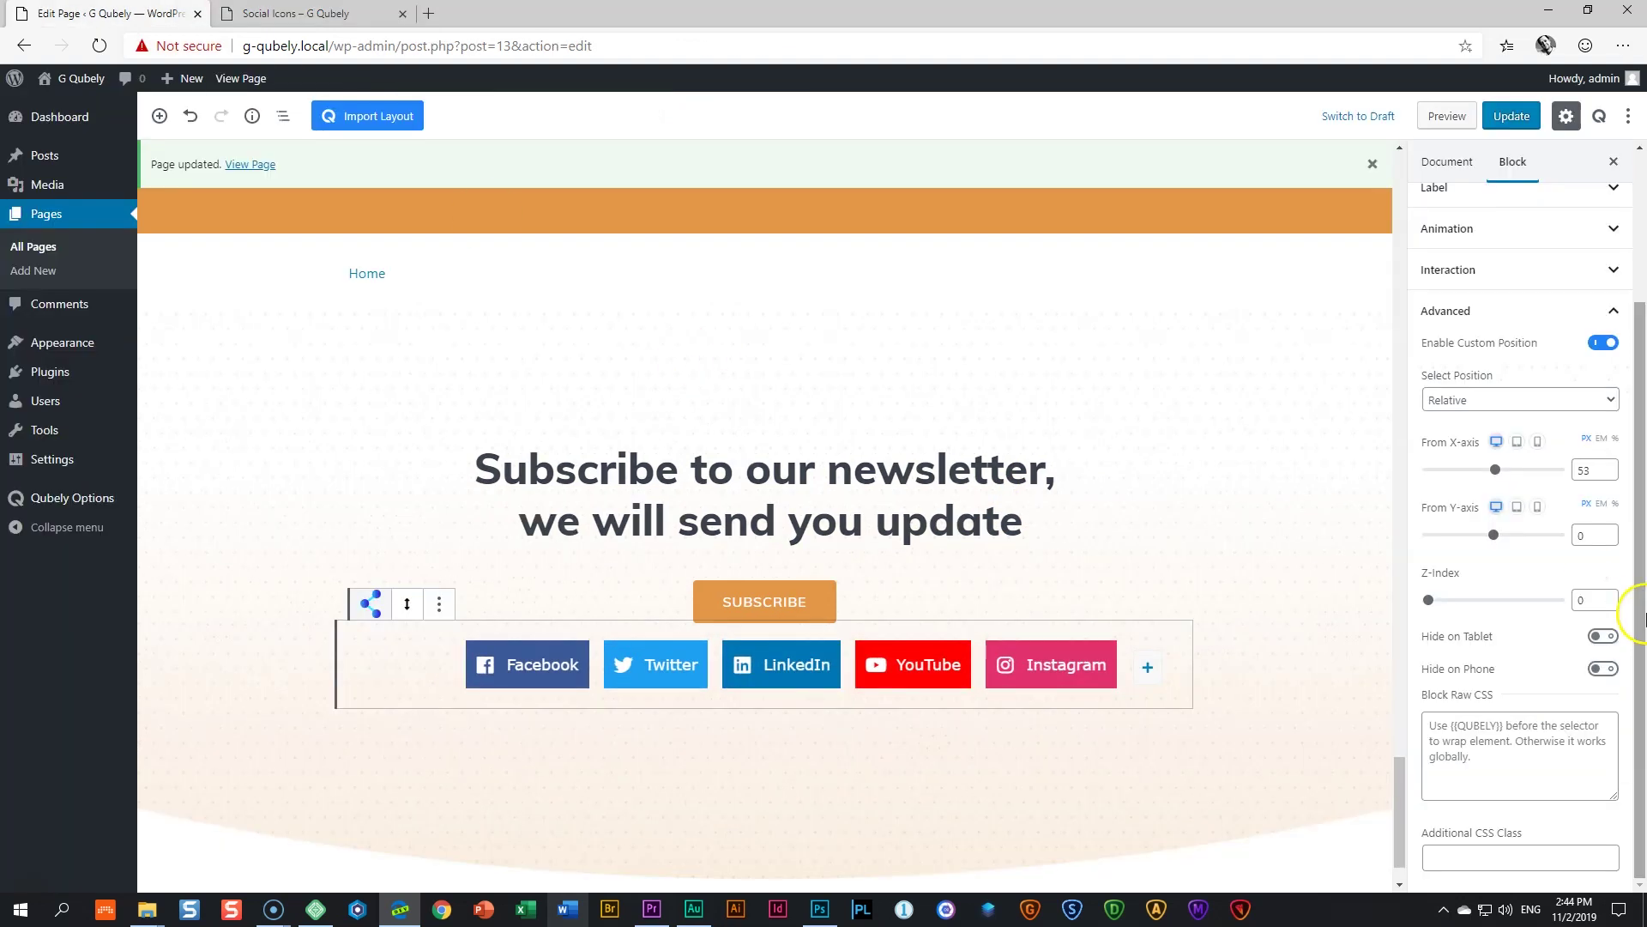
{"action": "scroll", "coordinate": [1469, 360], "scroll_direction": "up", "scroll_amount": 1}
{"action": "left_click", "coordinate": [1470, 381]}
{"action": "scroll", "coordinate": [1541, 592], "scroll_direction": "down", "scroll_amount": 5}
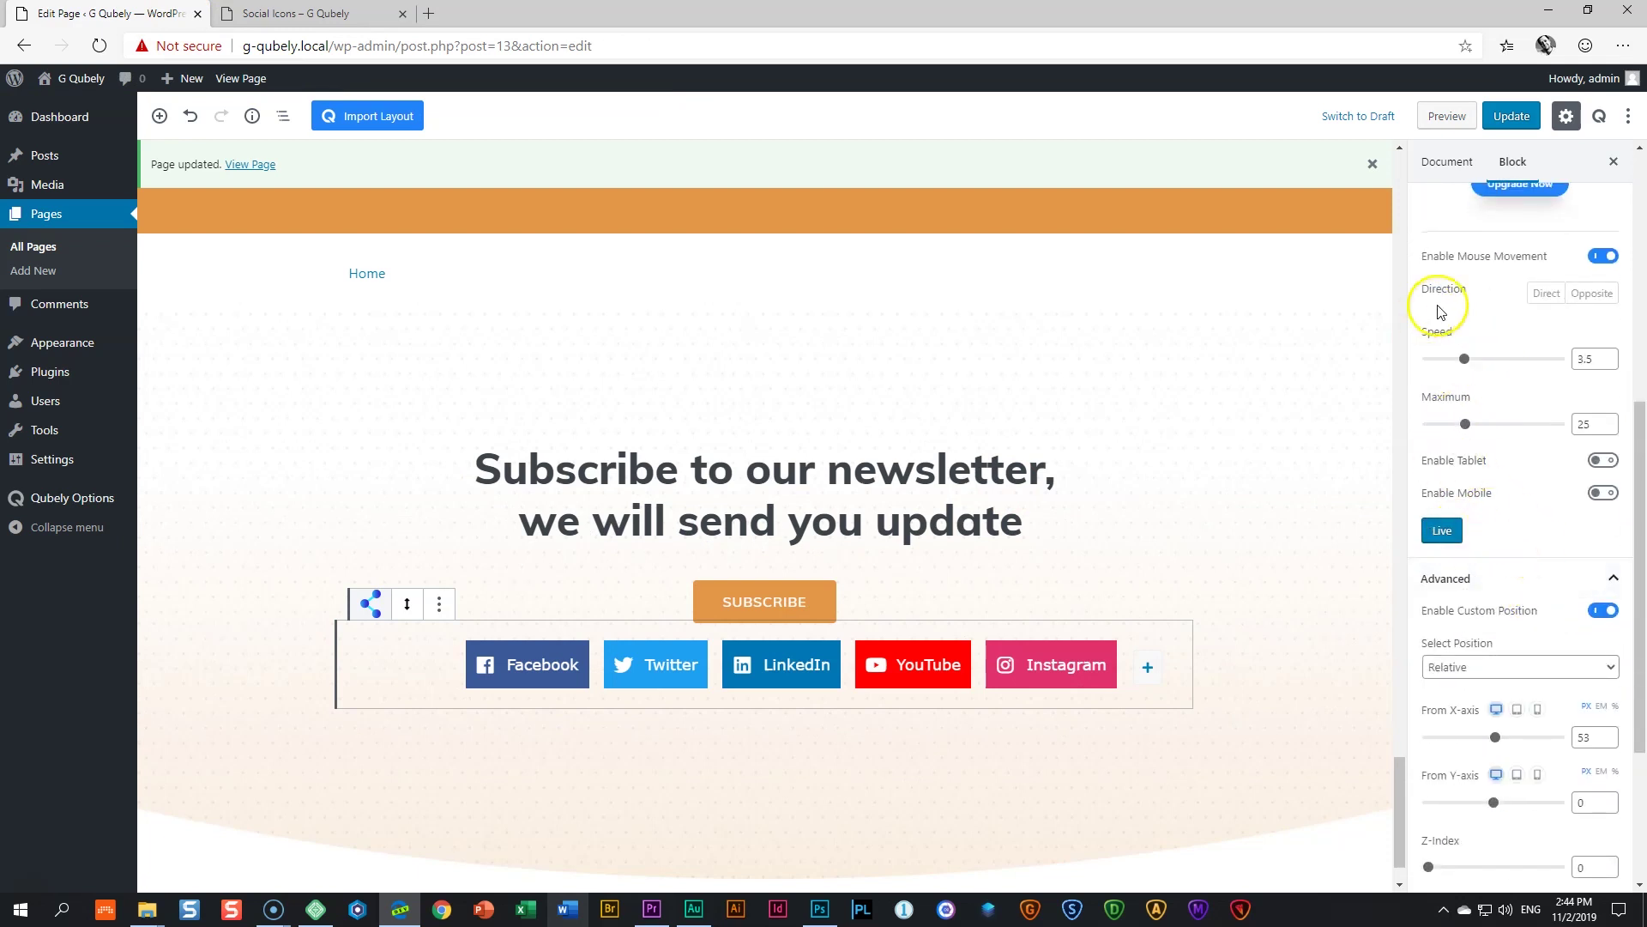
{"action": "left_click", "coordinate": [300, 12]}
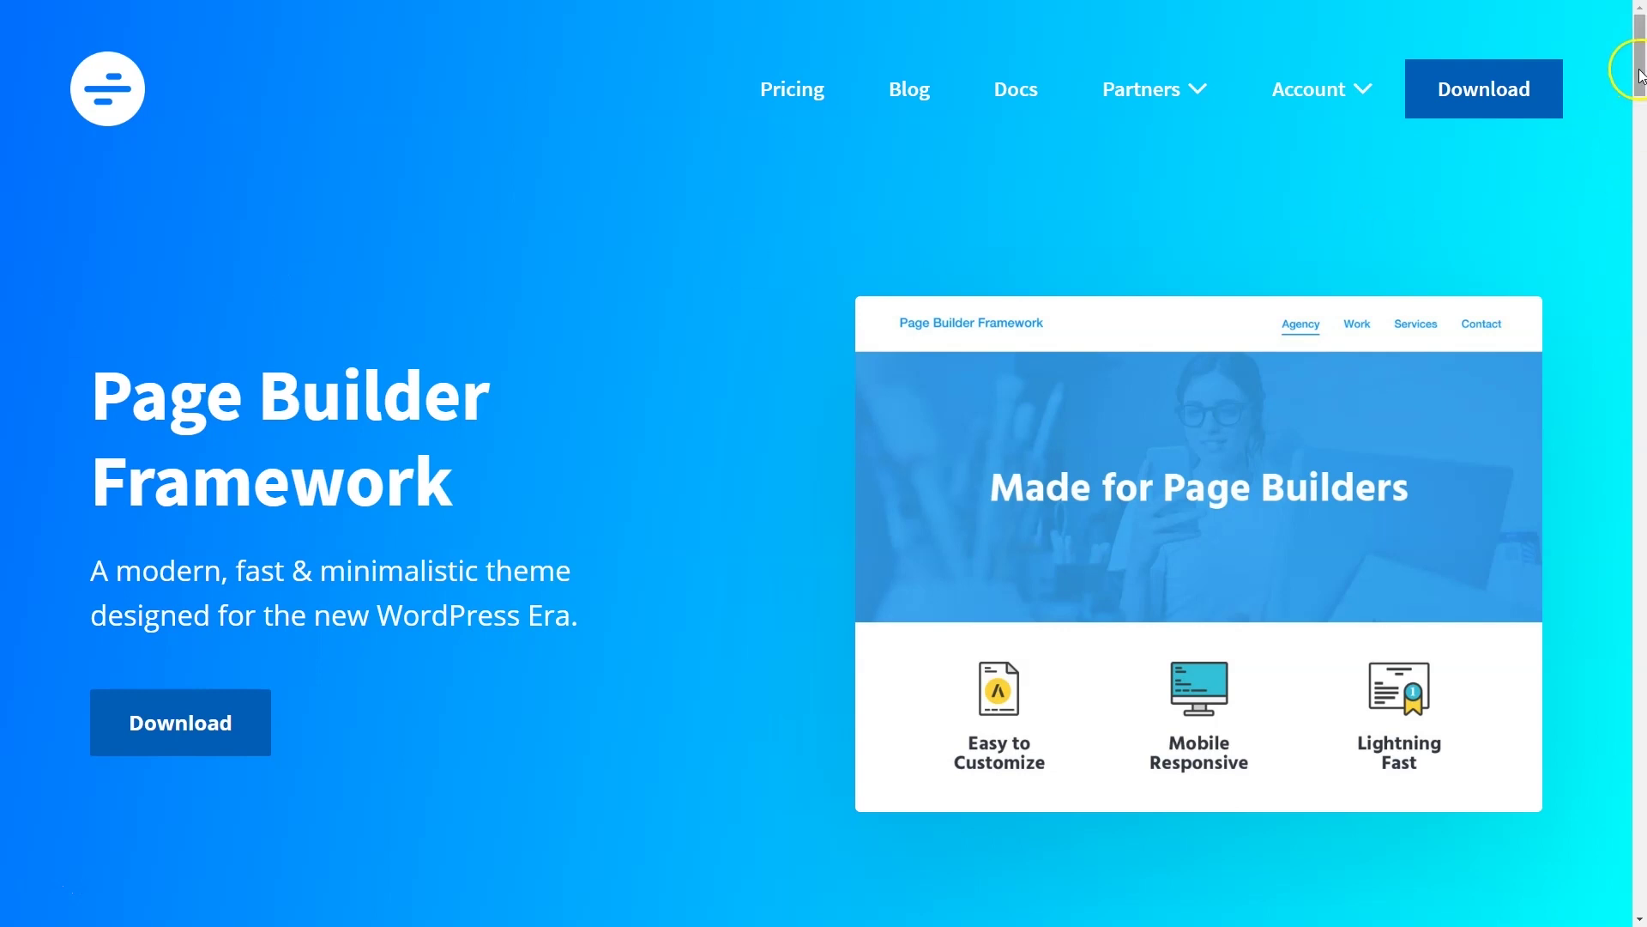
{"action": "left_click_drag", "start_coordinate": [1640, 74], "coordinate": [1643, 142]}
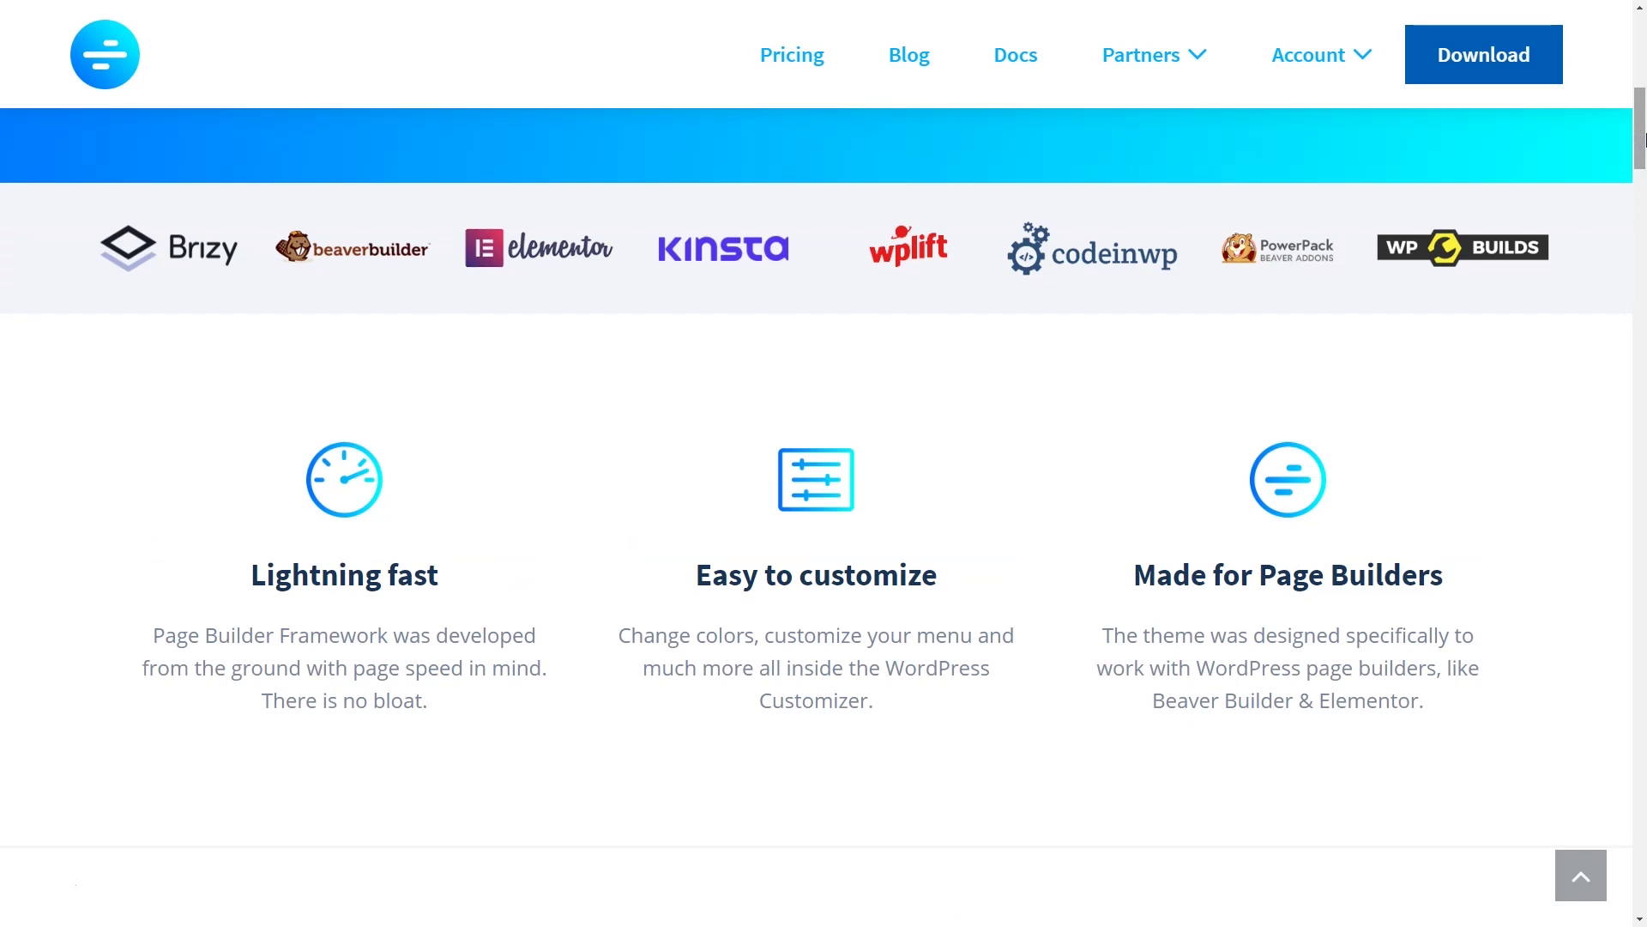
{"action": "scroll", "coordinate": [1497, 386], "scroll_direction": "down", "scroll_amount": 8}
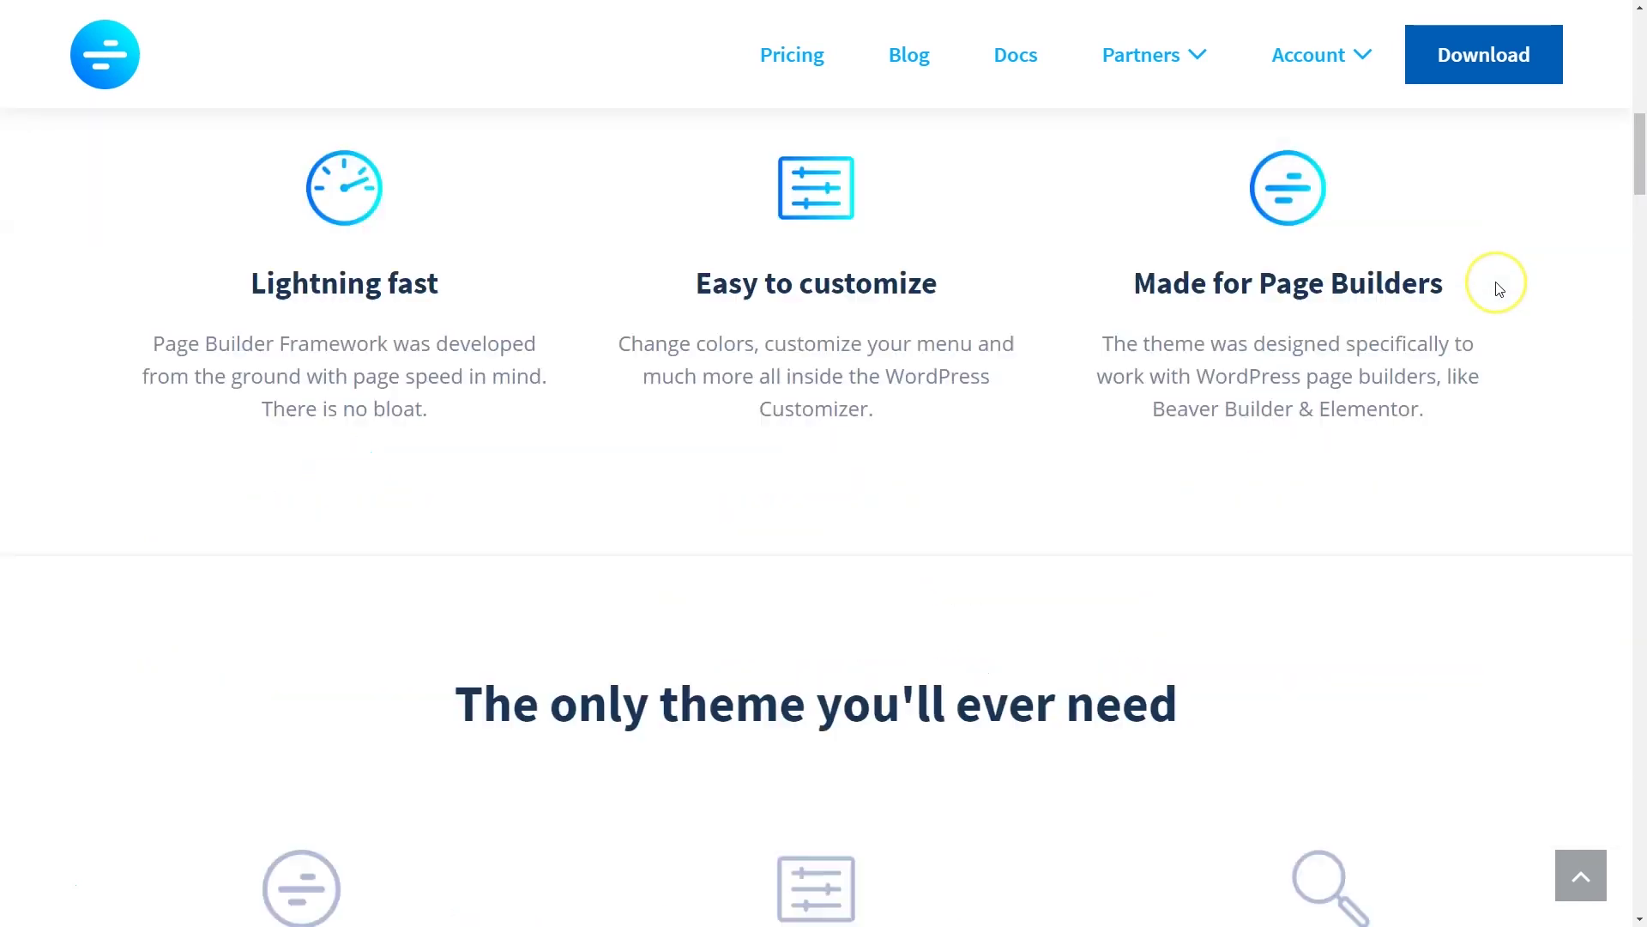
{"action": "scroll", "coordinate": [1499, 289], "scroll_direction": "down", "scroll_amount": 3}
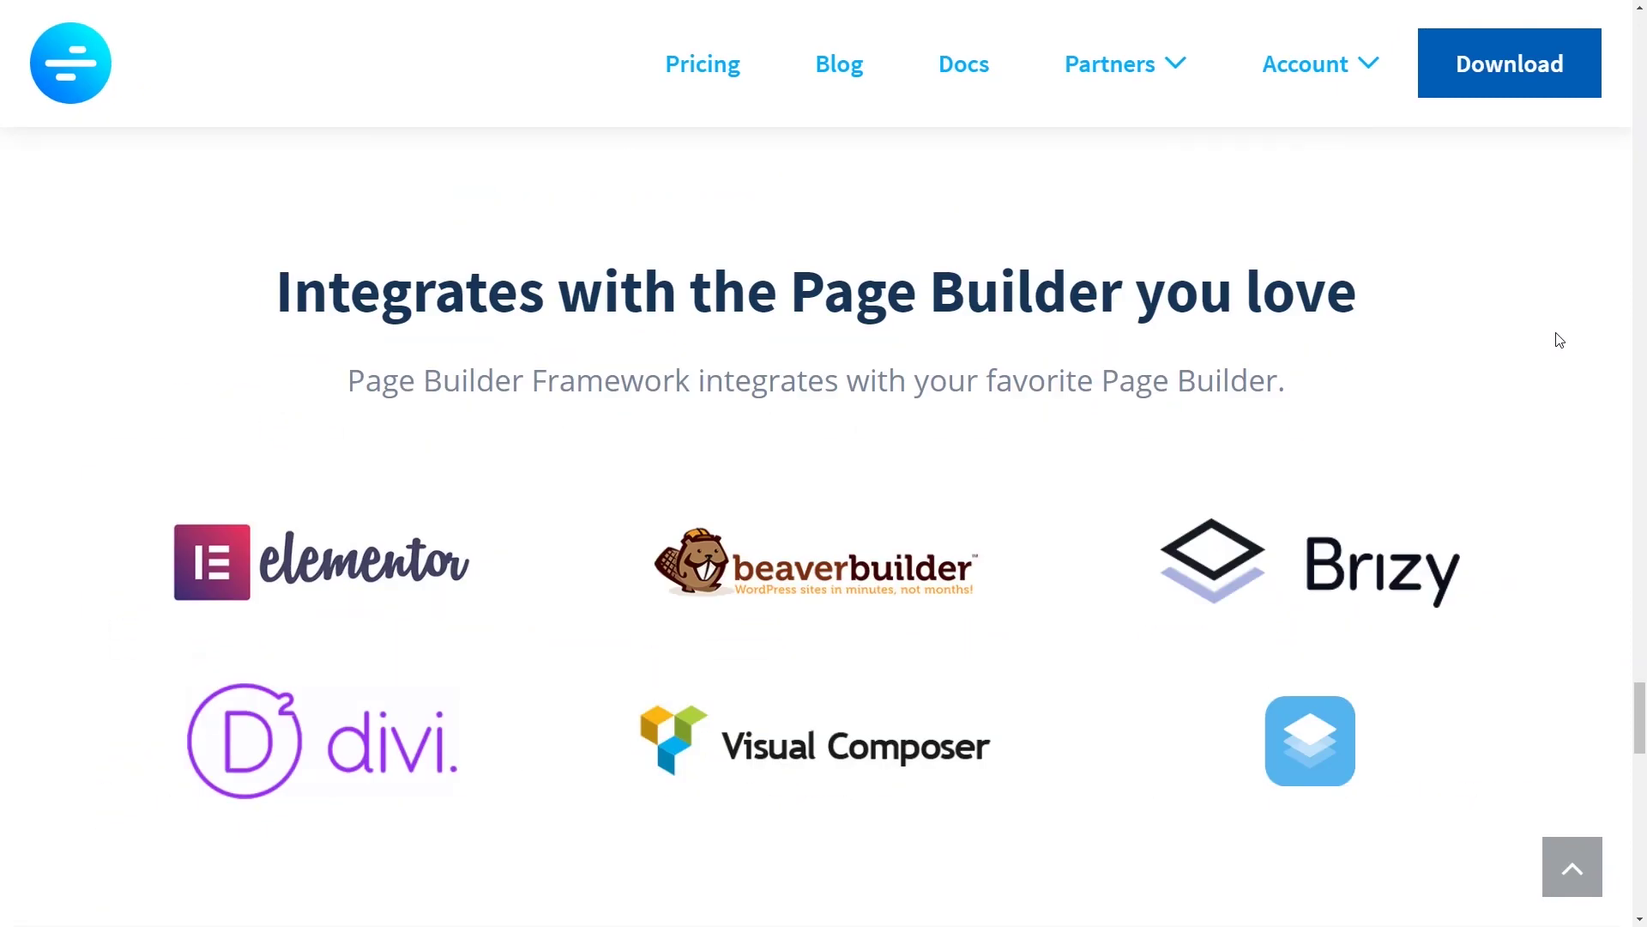
{"action": "scroll", "coordinate": [1558, 340], "scroll_direction": "down", "scroll_amount": 10}
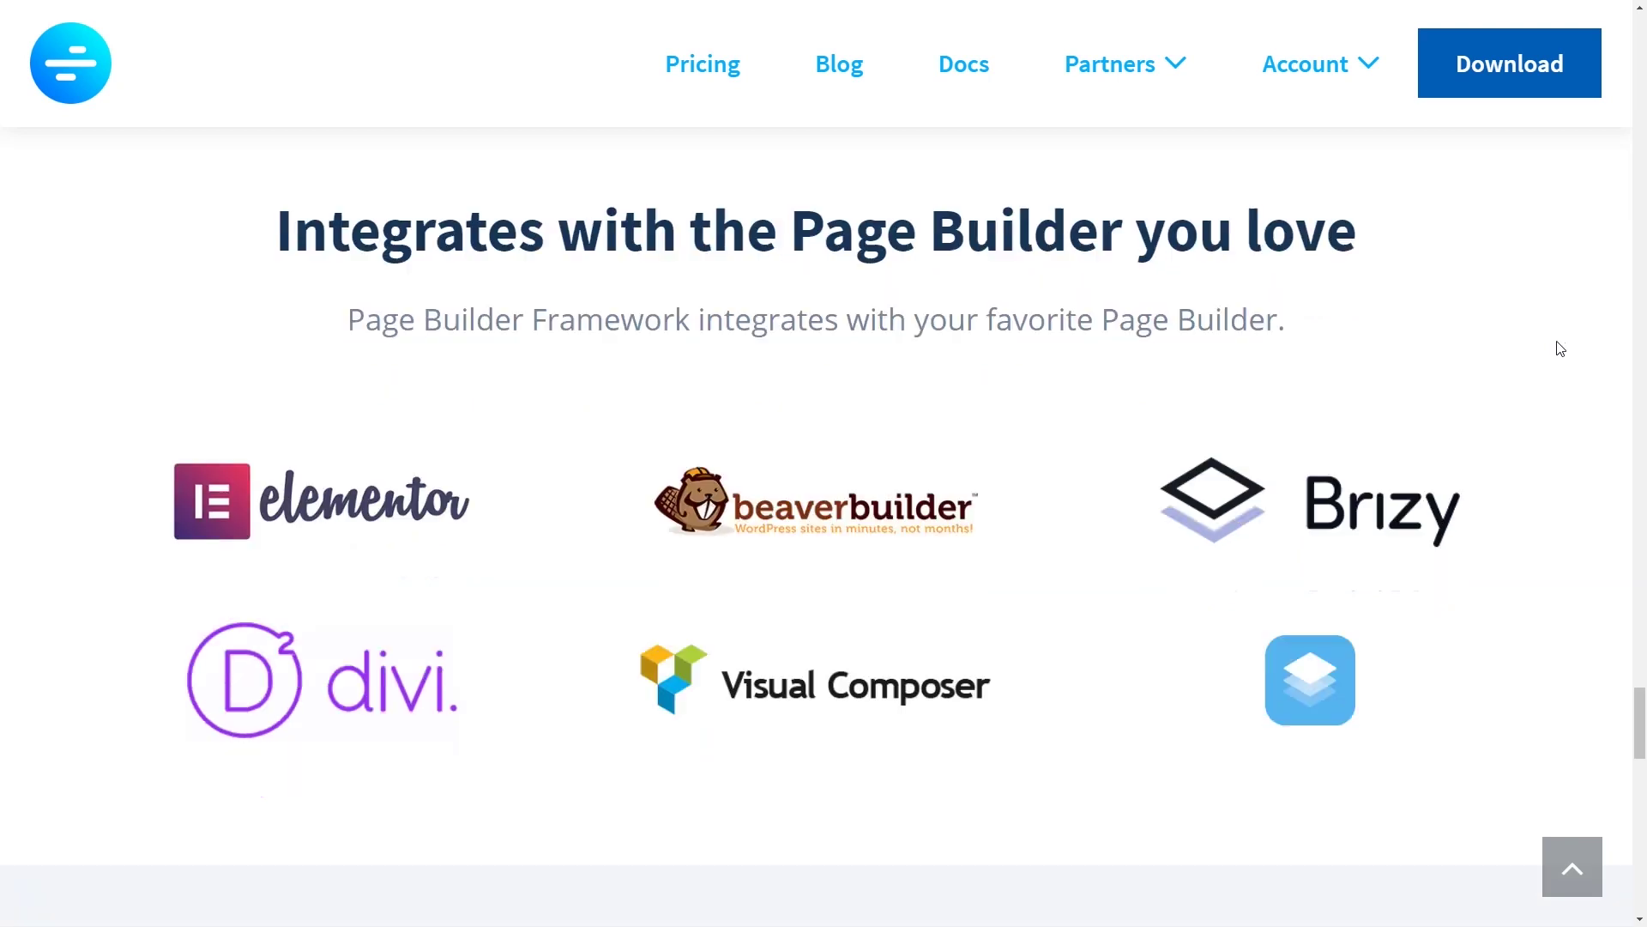
{"action": "scroll", "coordinate": [1561, 349], "scroll_direction": "up", "scroll_amount": 1}
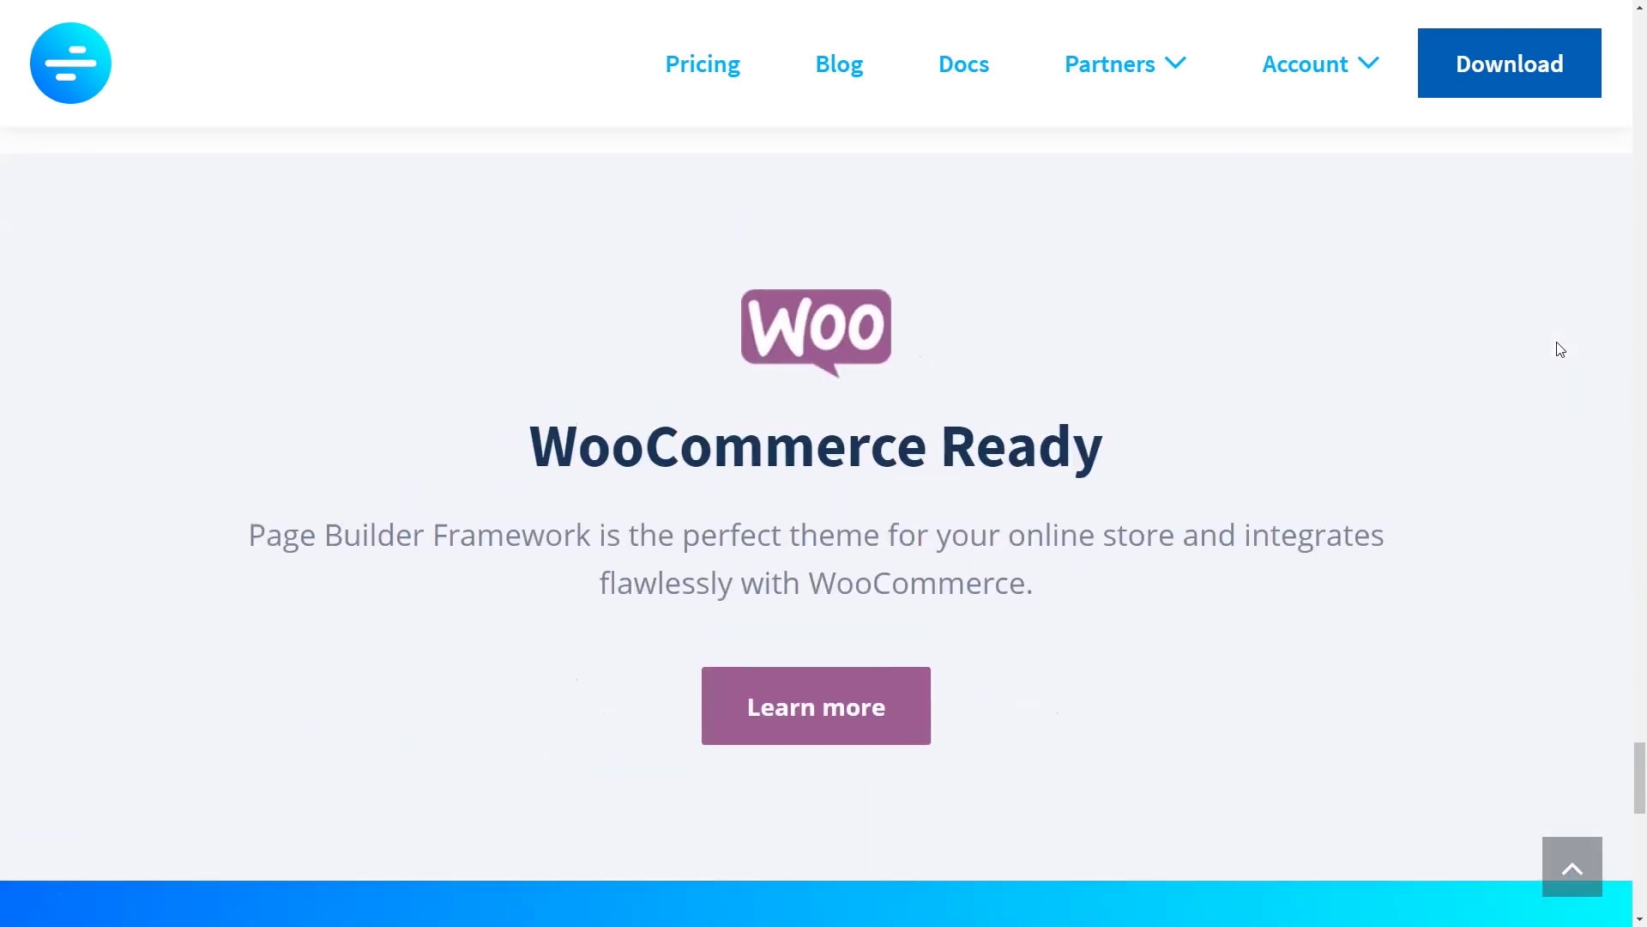
{"action": "scroll", "coordinate": [1560, 349], "scroll_direction": "down", "scroll_amount": 10}
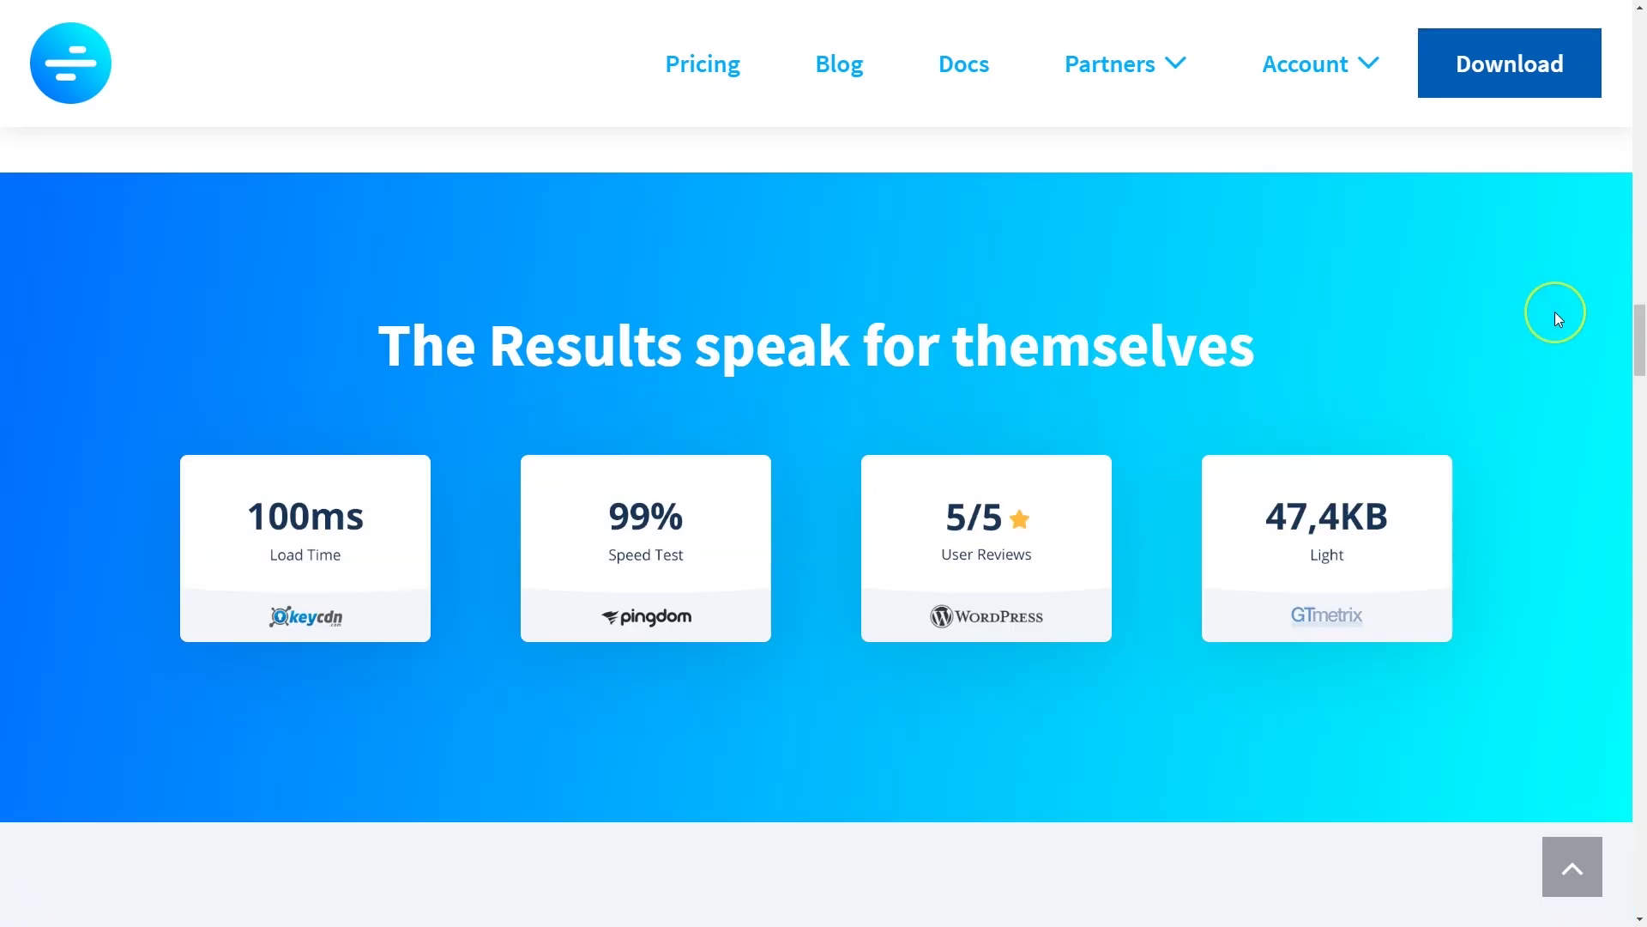